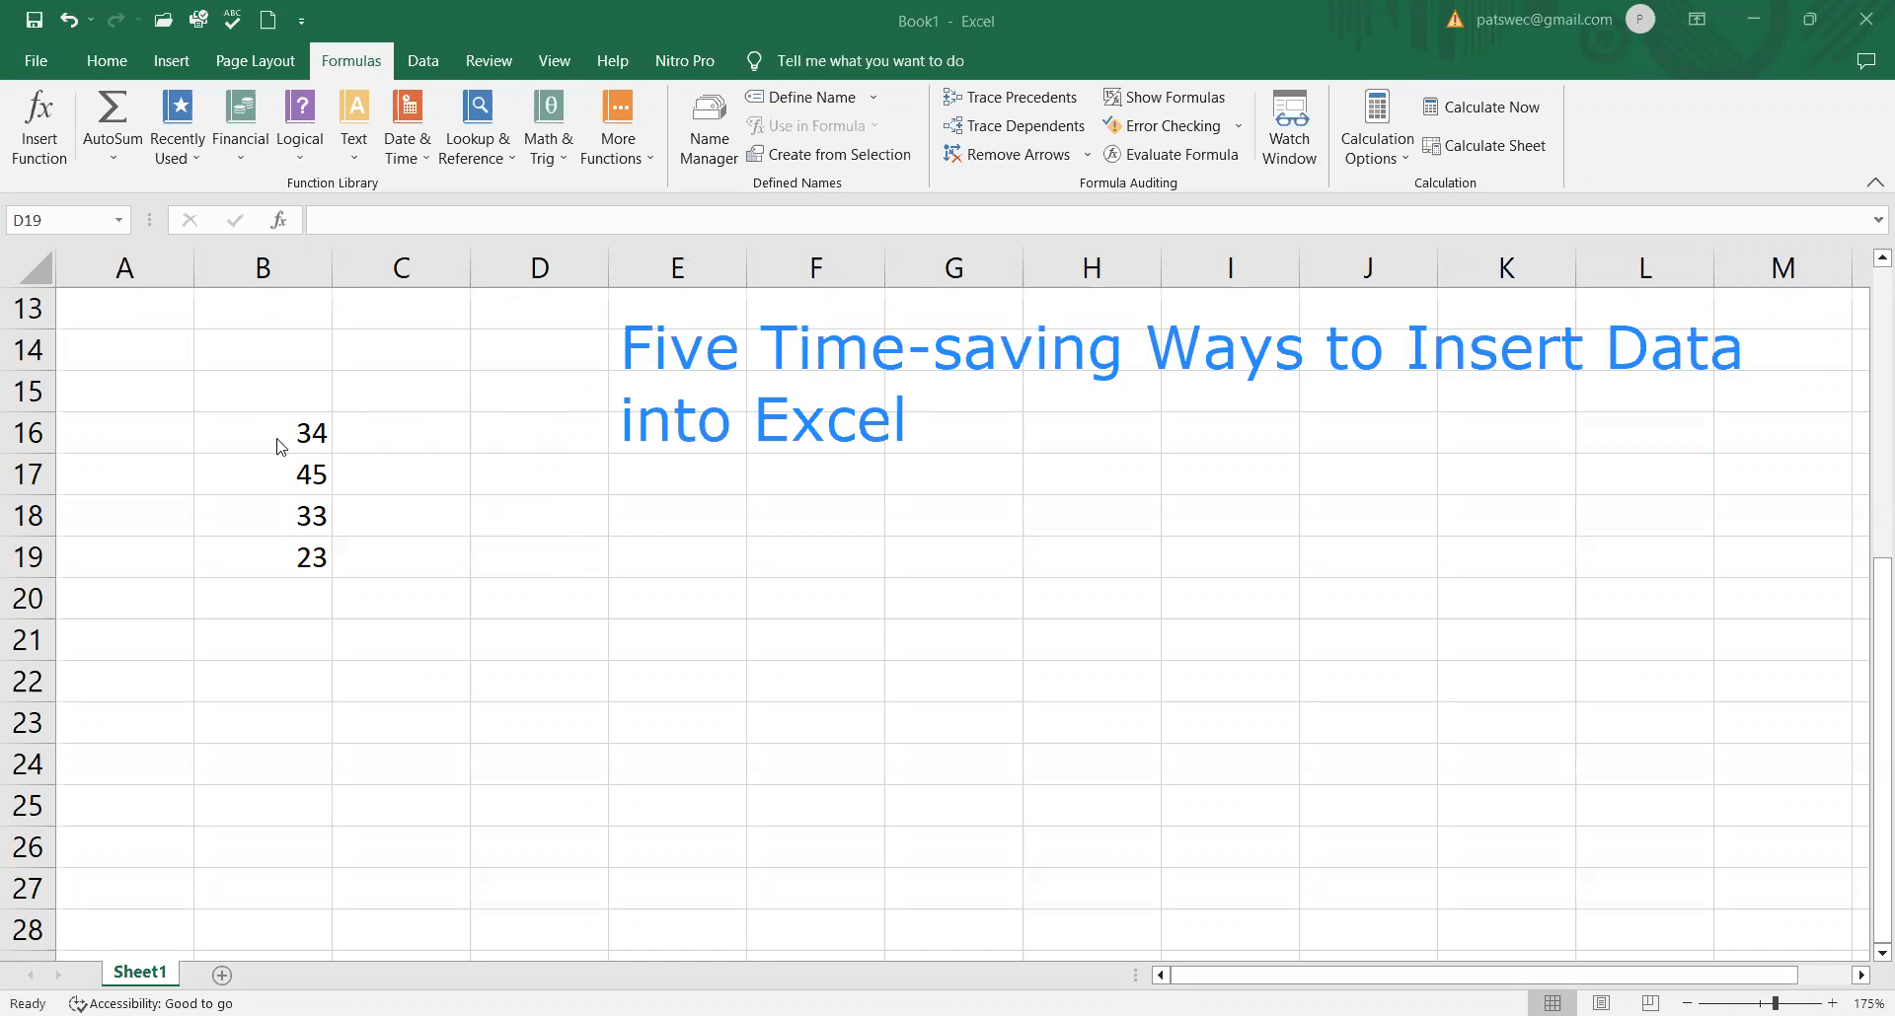
# Step: Enter the formula =SUM(B16:B19) in cell D18
pyautogui.click(540, 513)
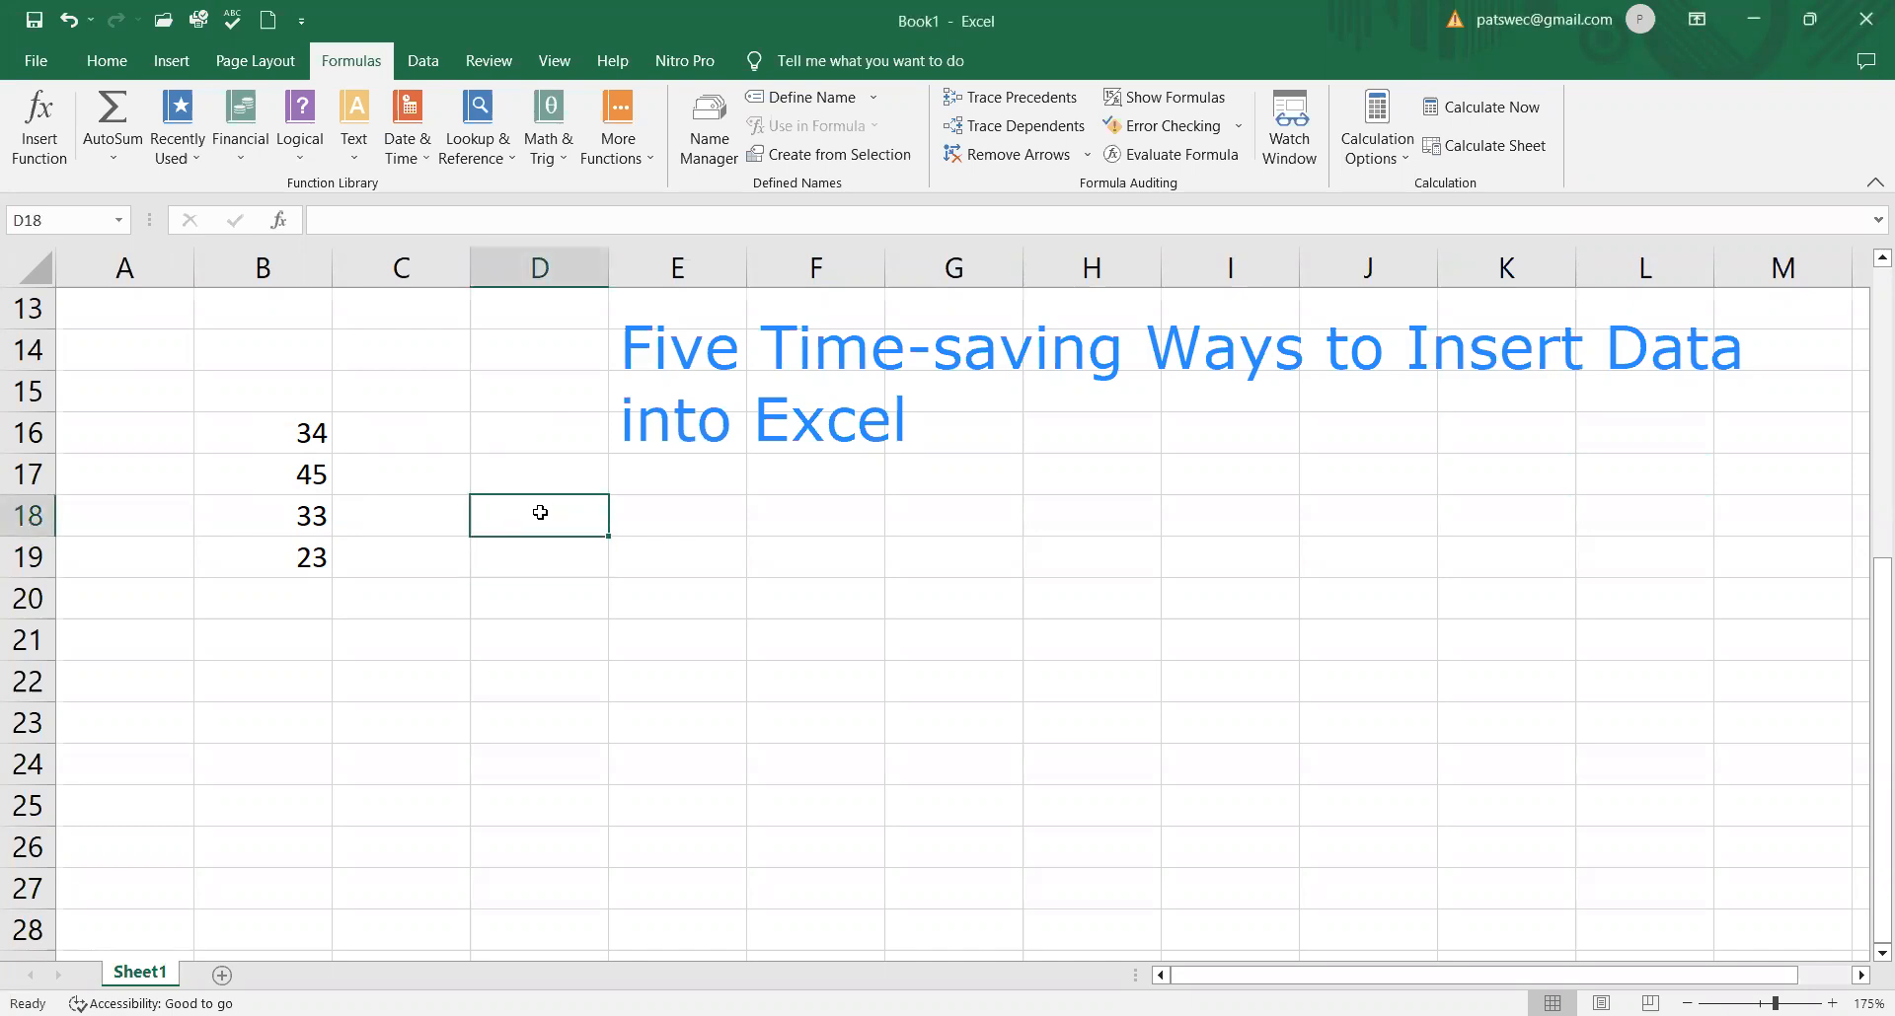
pyautogui.write('=')
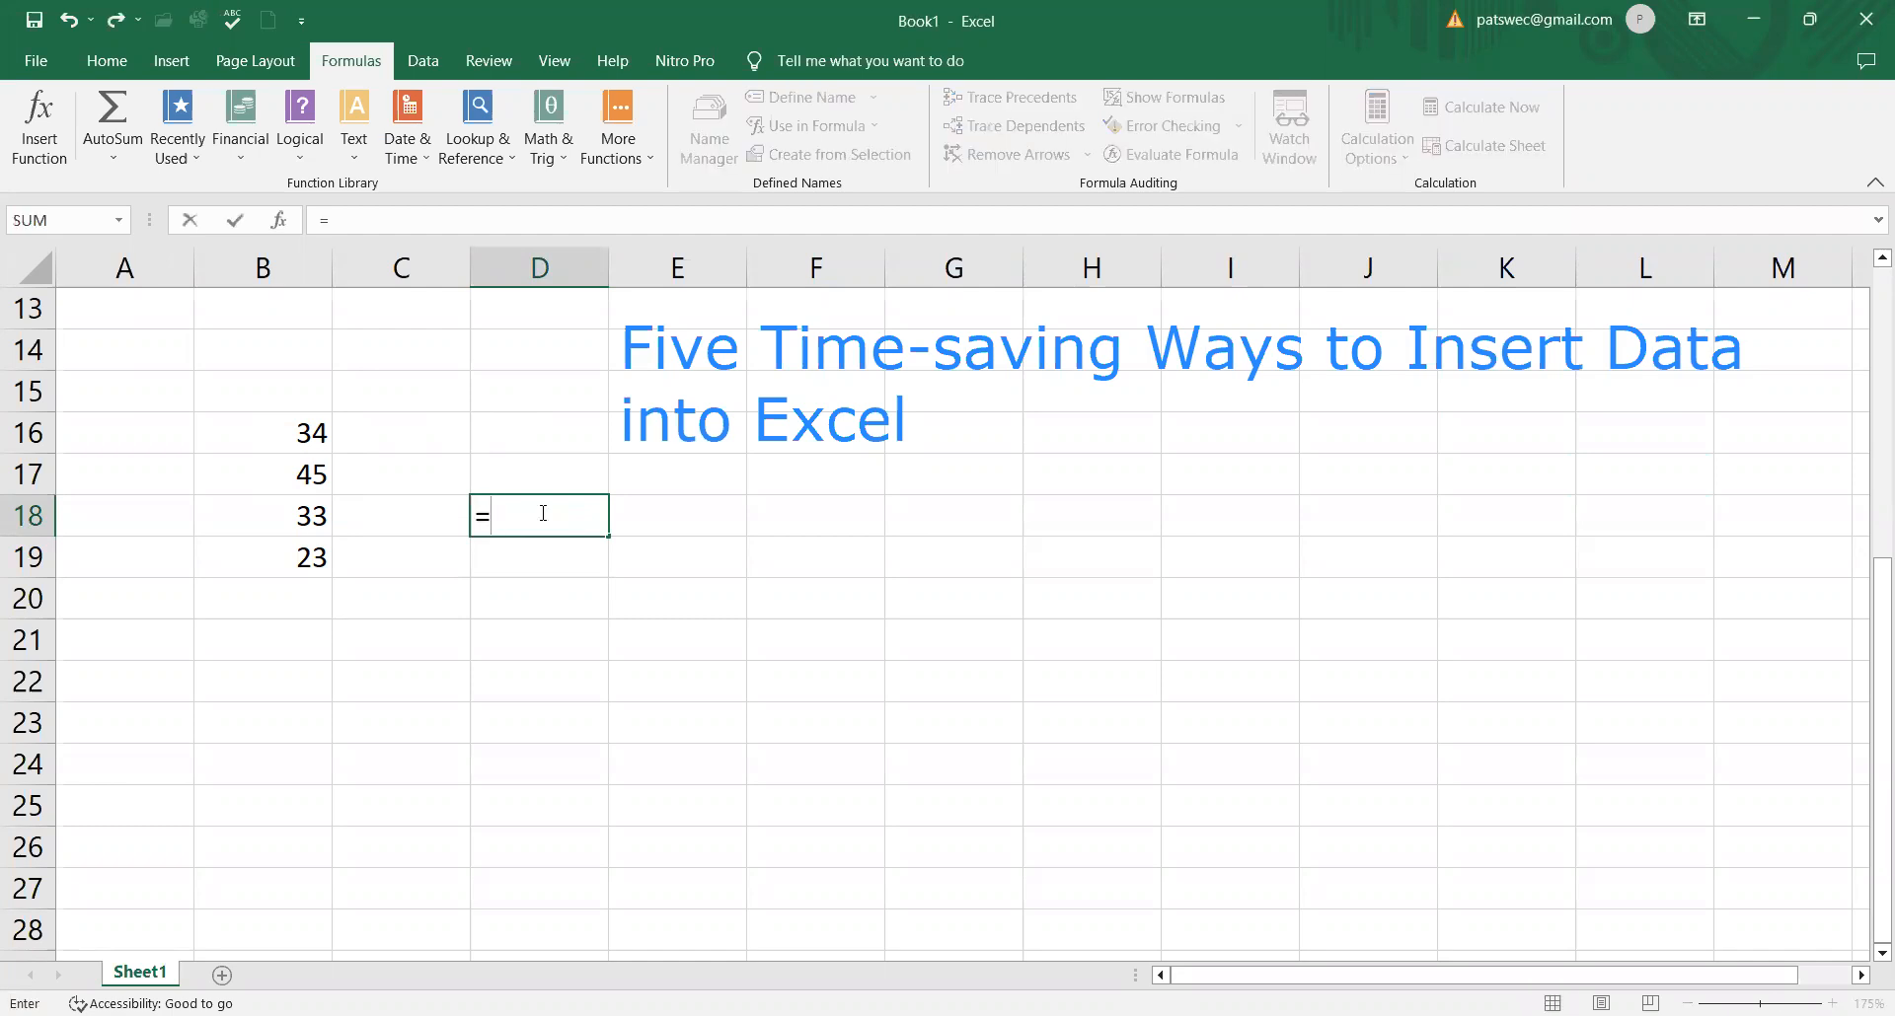
pyautogui.write('SU')
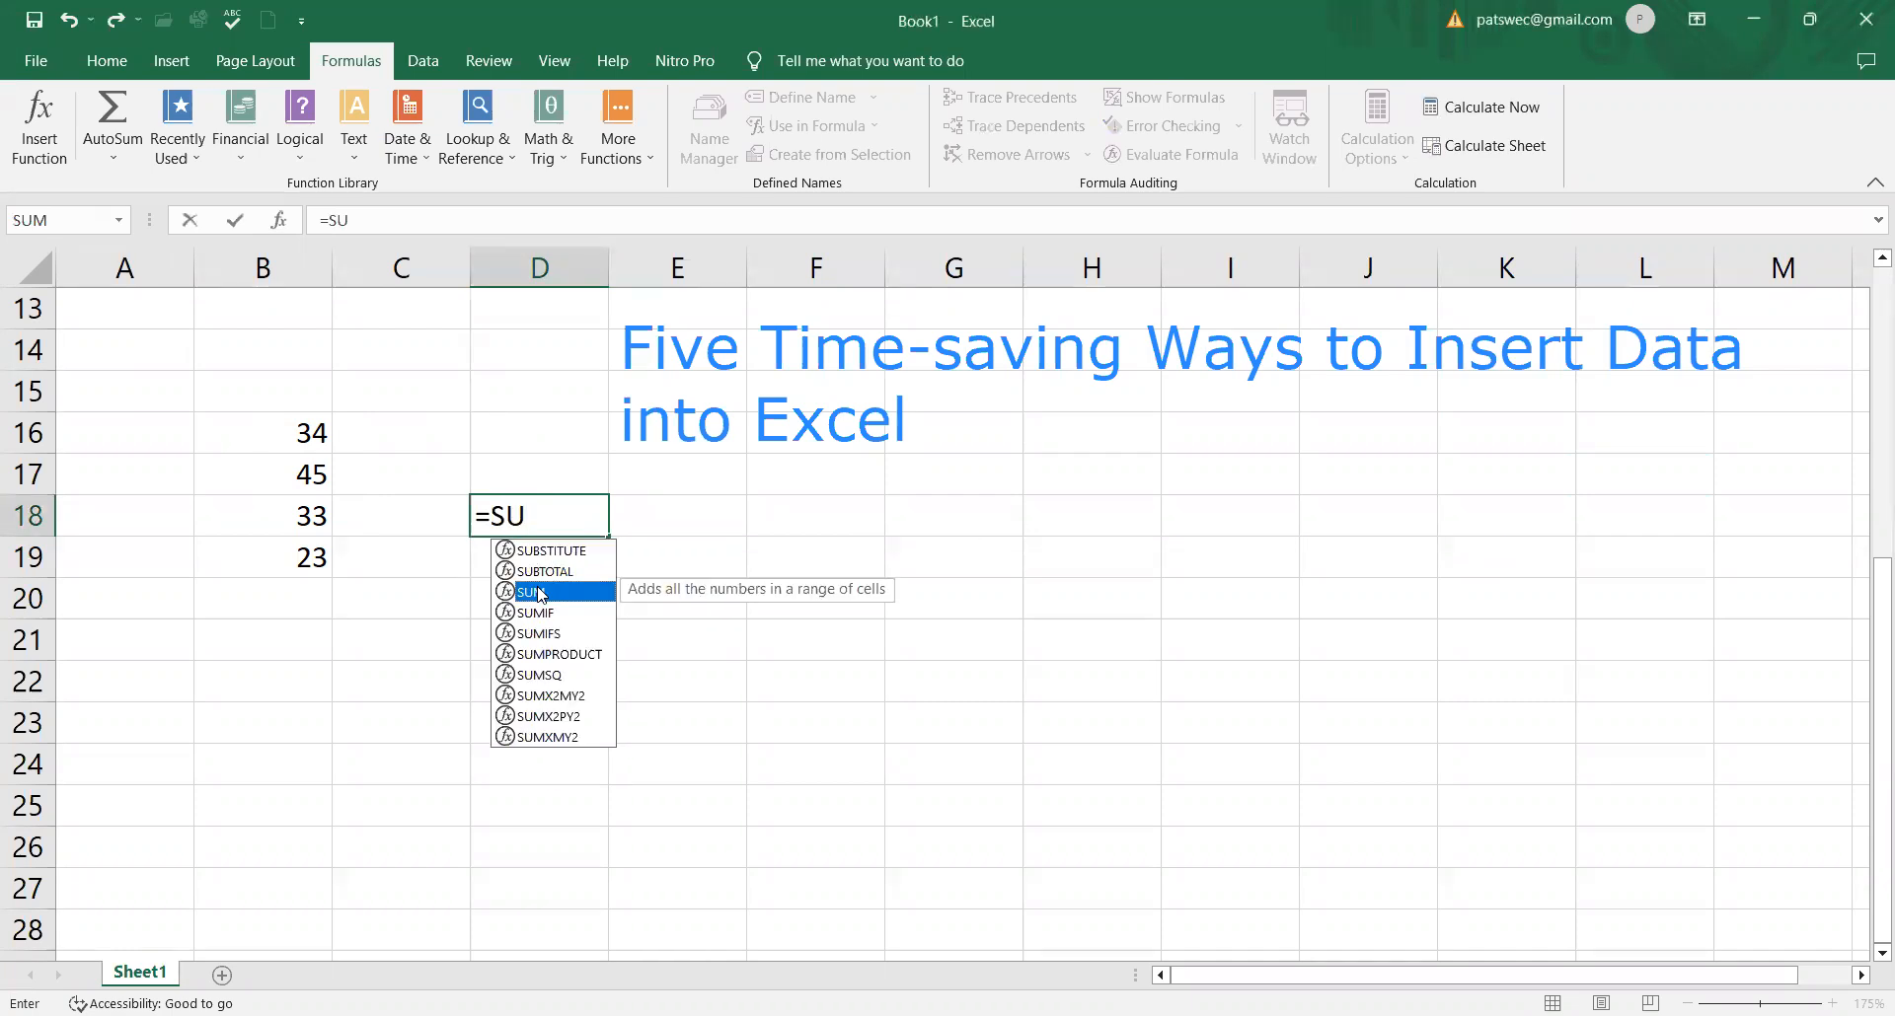
pyautogui.doubleClick(533, 593)
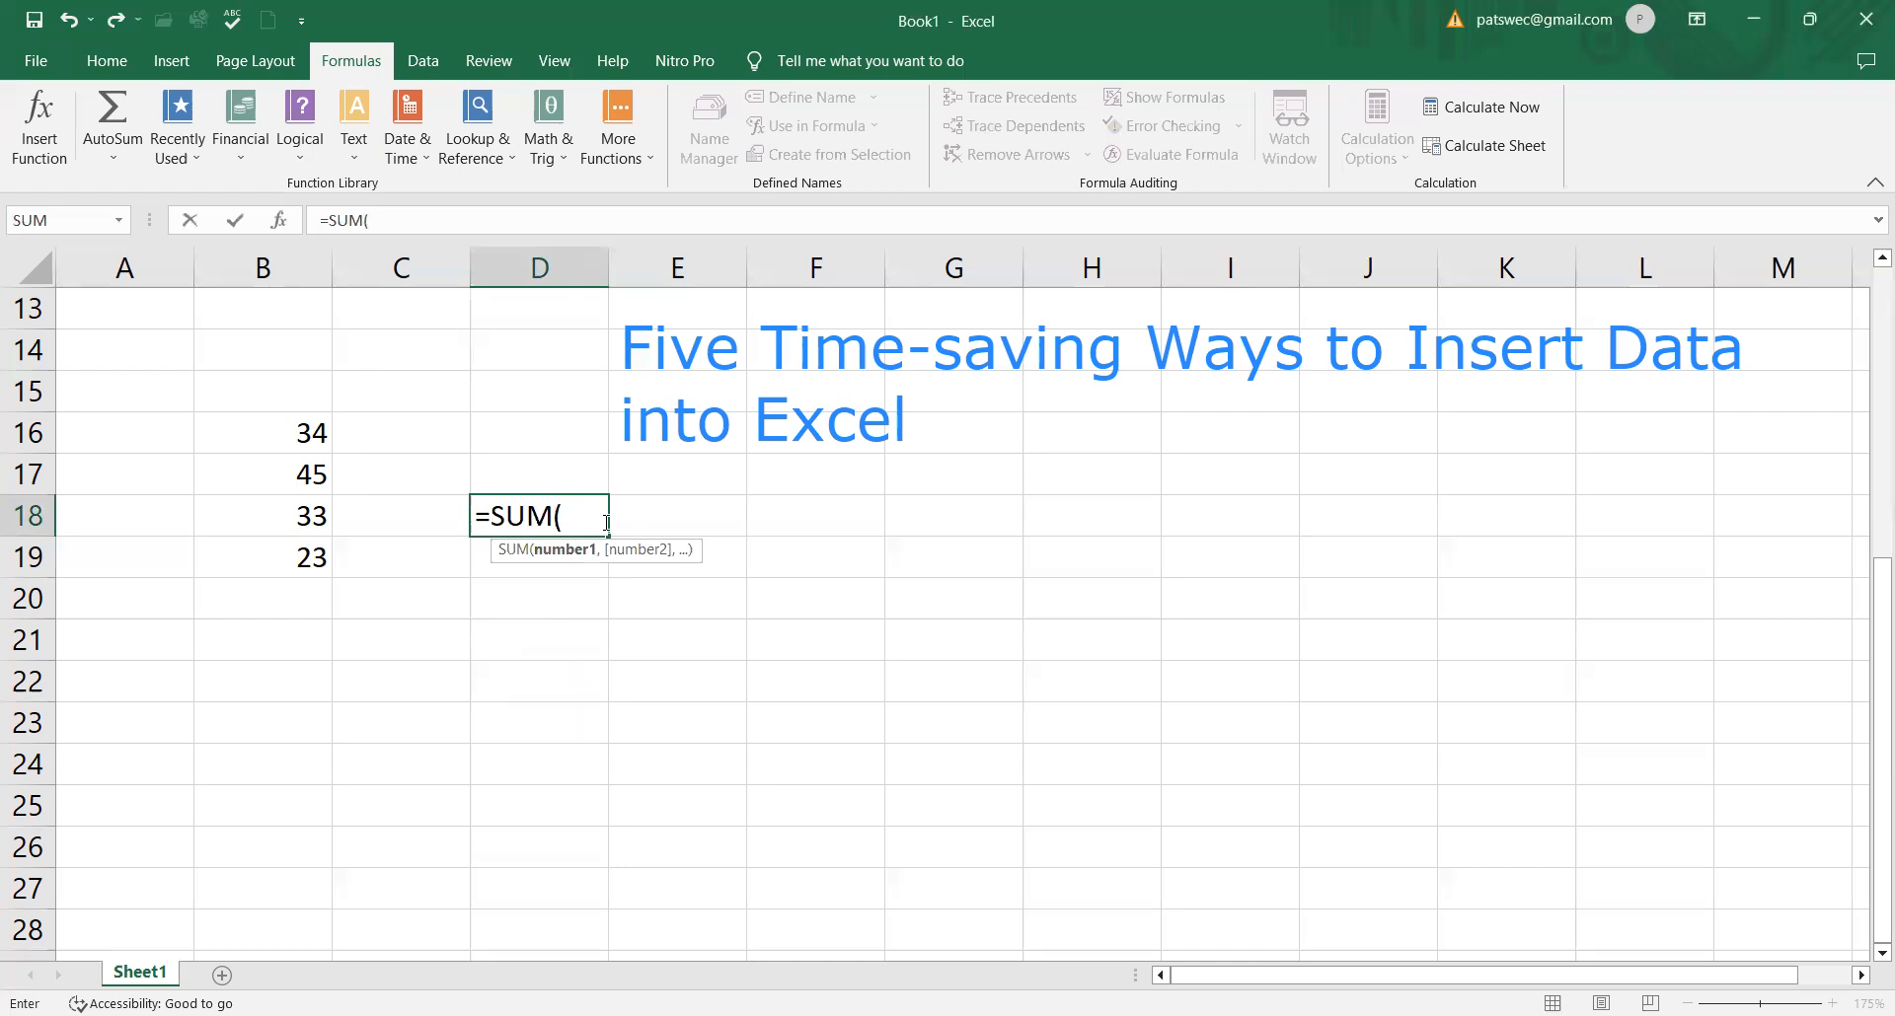
pyautogui.write('B')
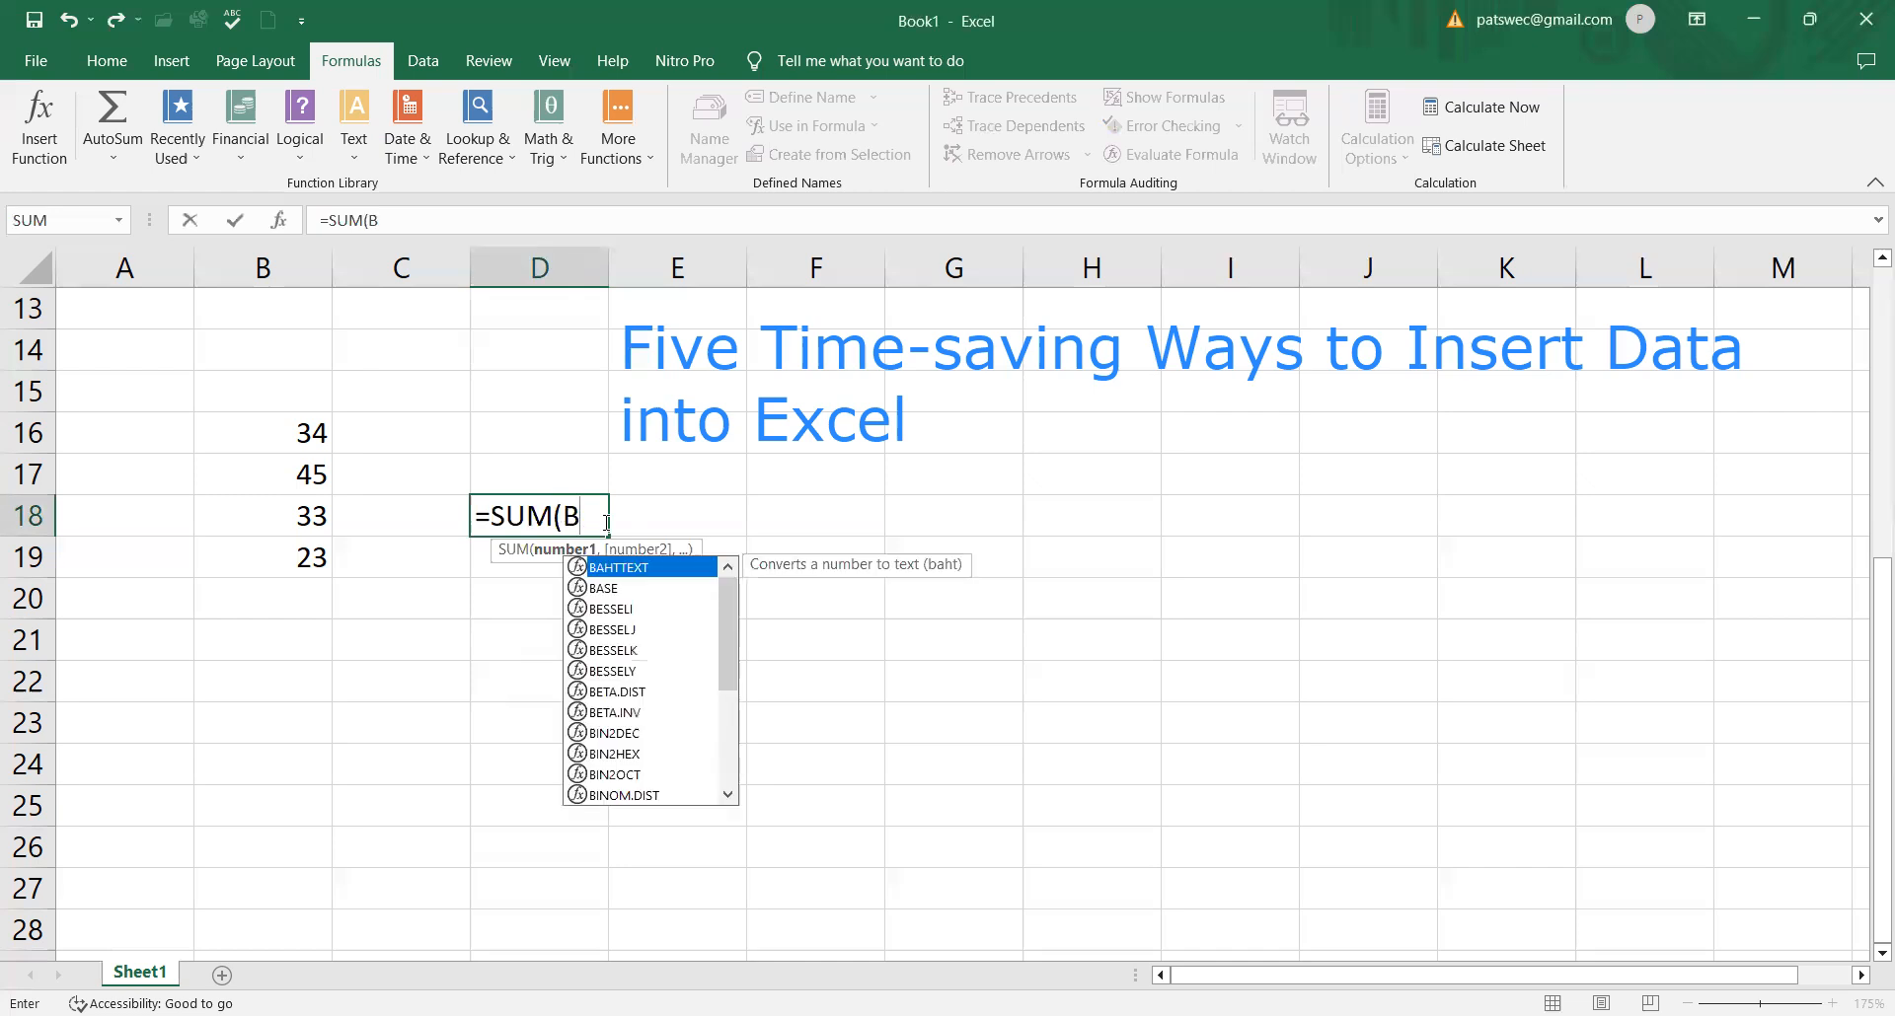
pyautogui.write('16:')
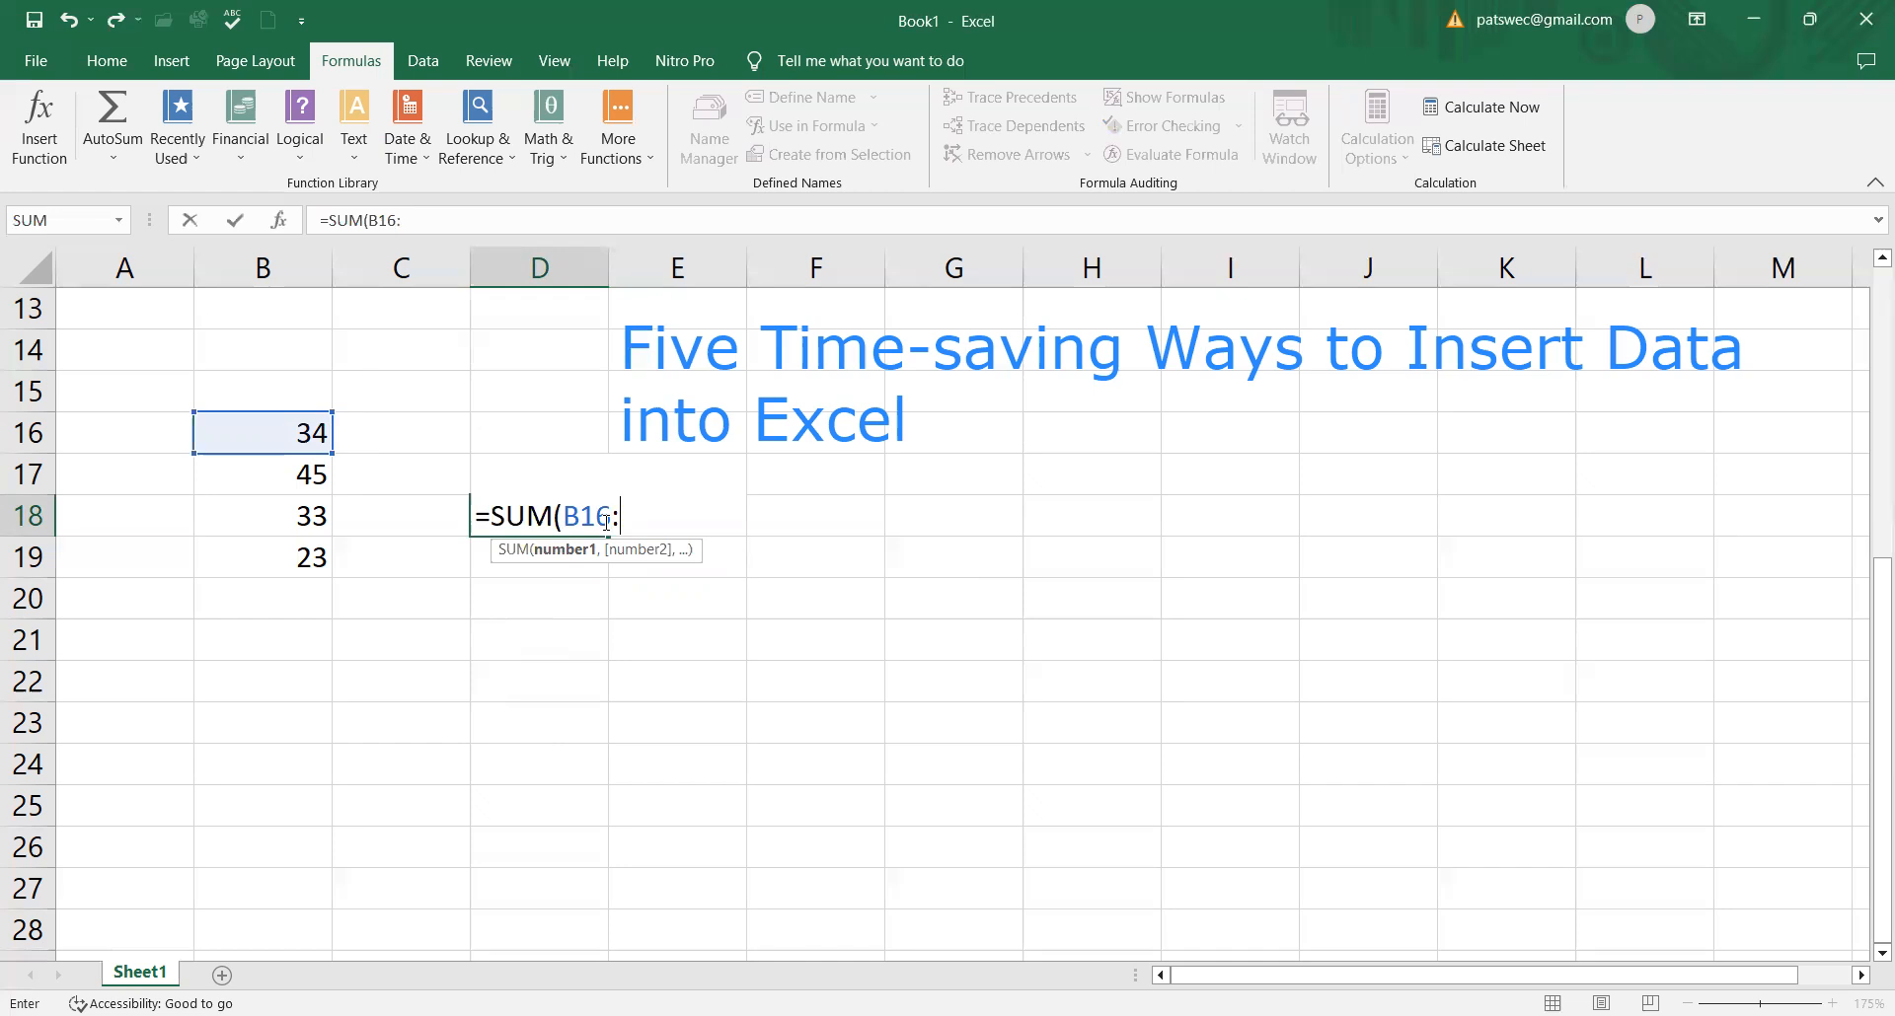
pyautogui.write('B19')
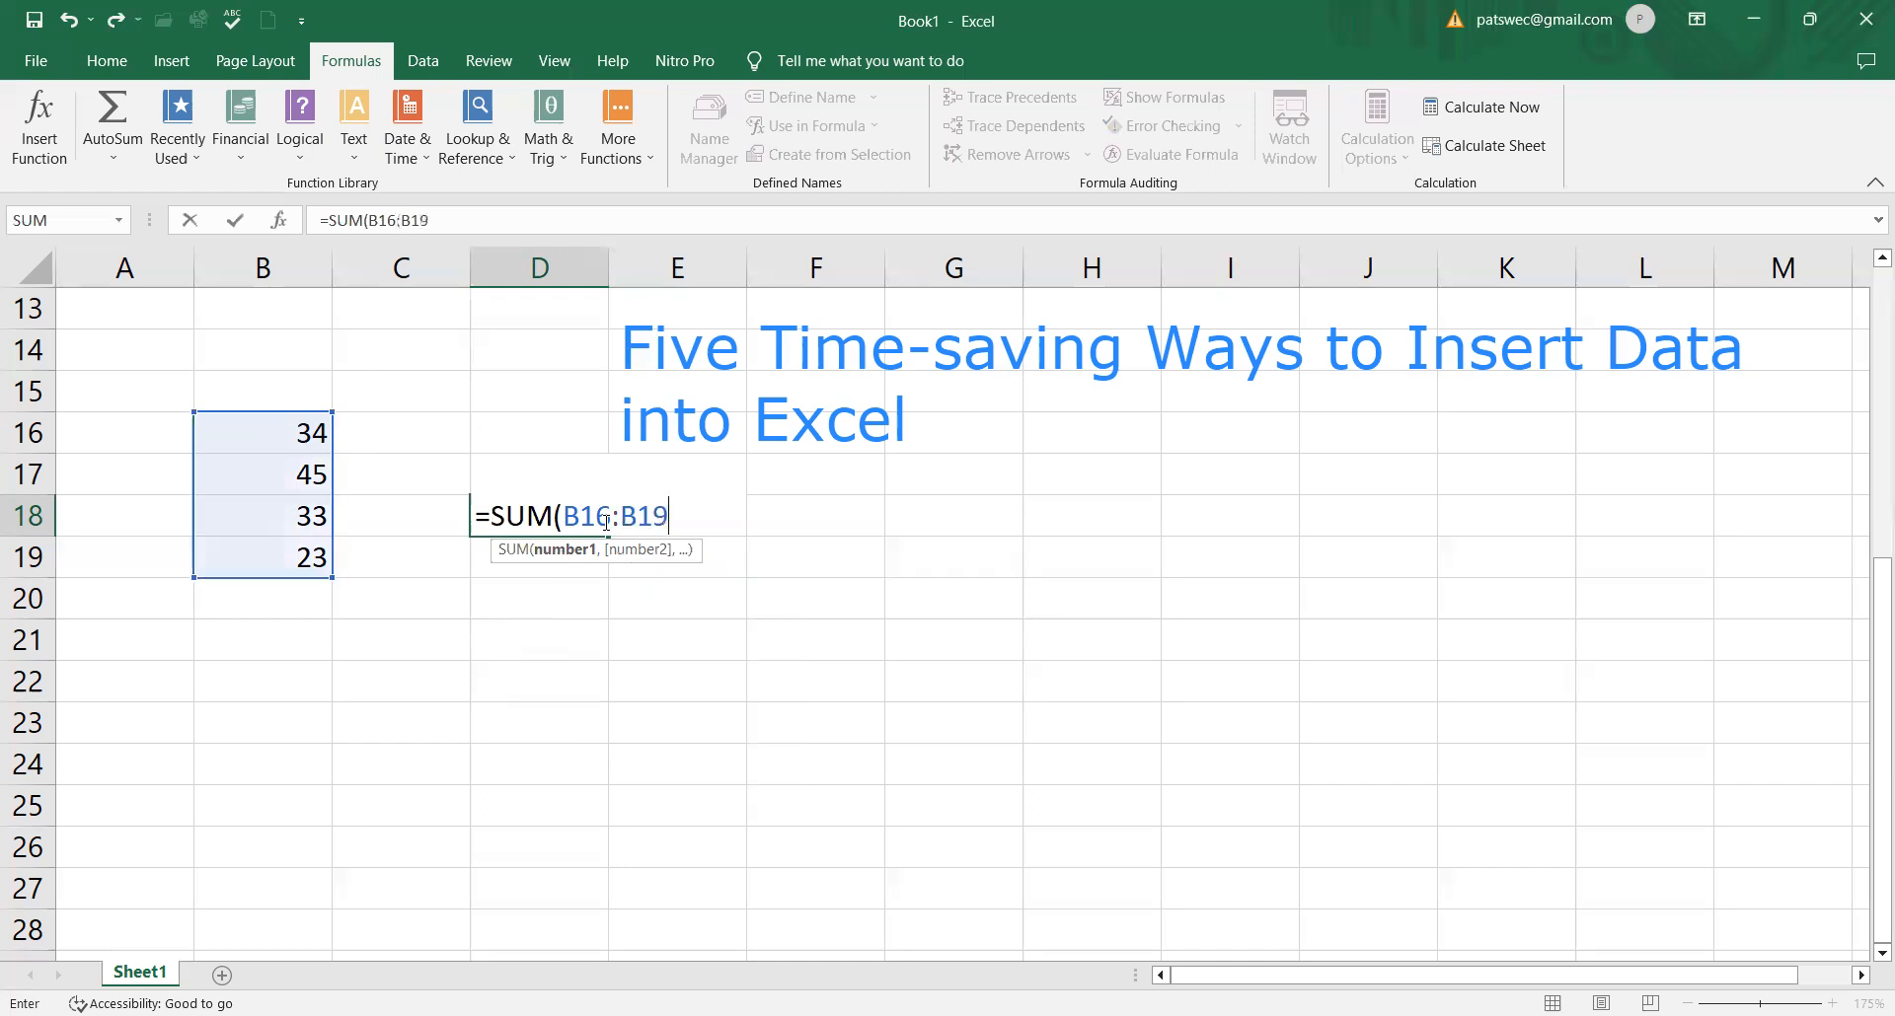
pyautogui.write(')')
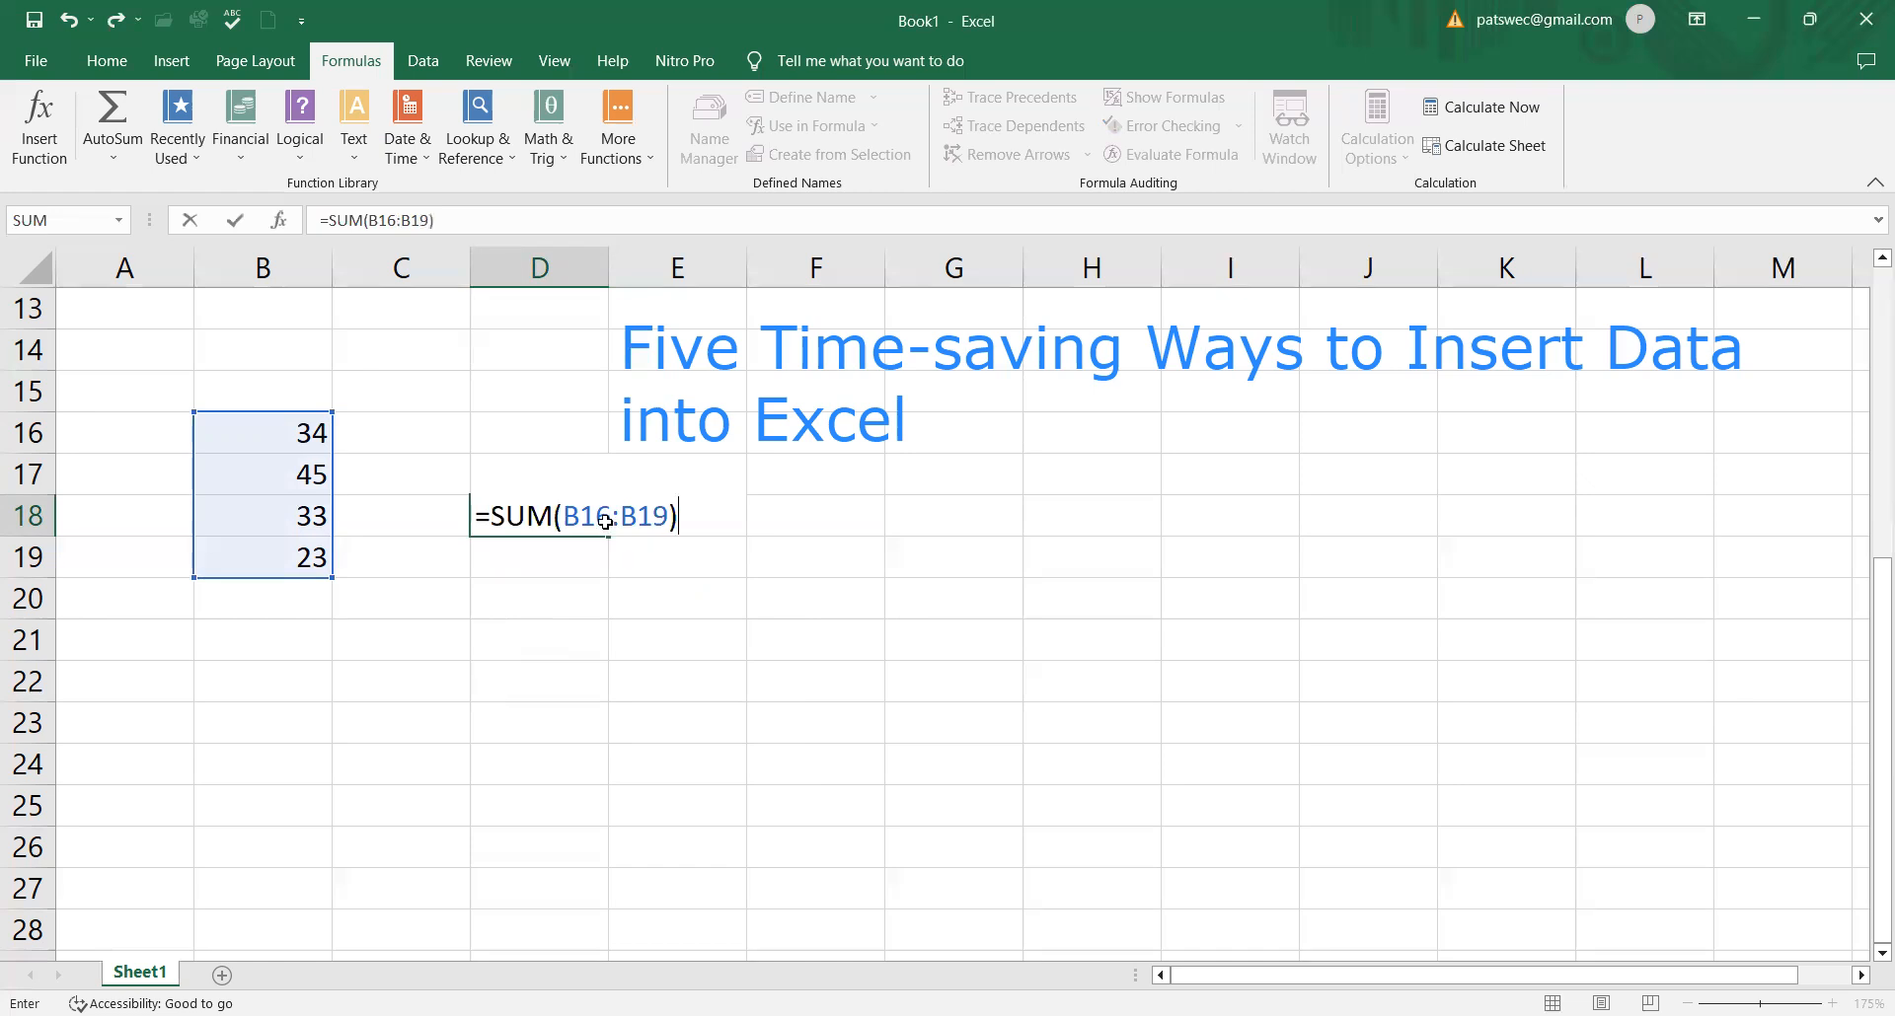
pyautogui.press('Return')
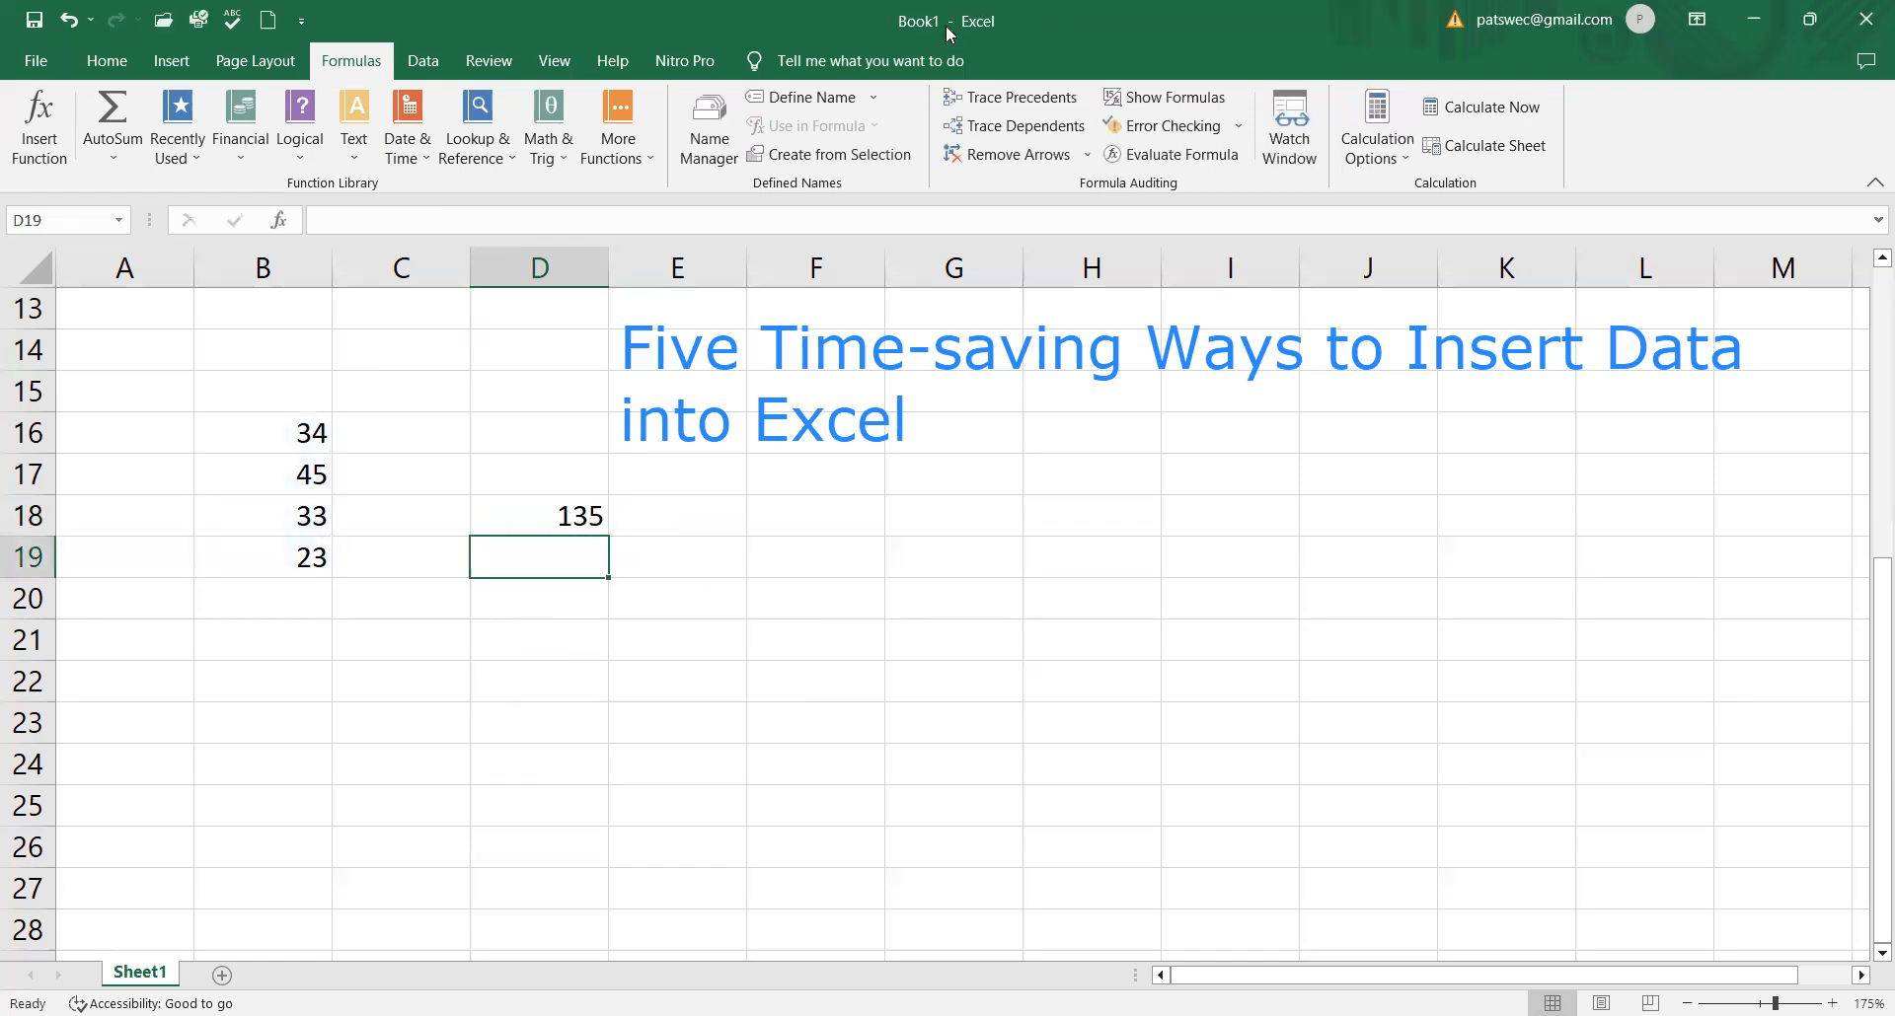
# Step: With cell D18 selected, examine the functions offered in the Logical, Text, Financial and More Functions categories
pyautogui.click(571, 515)
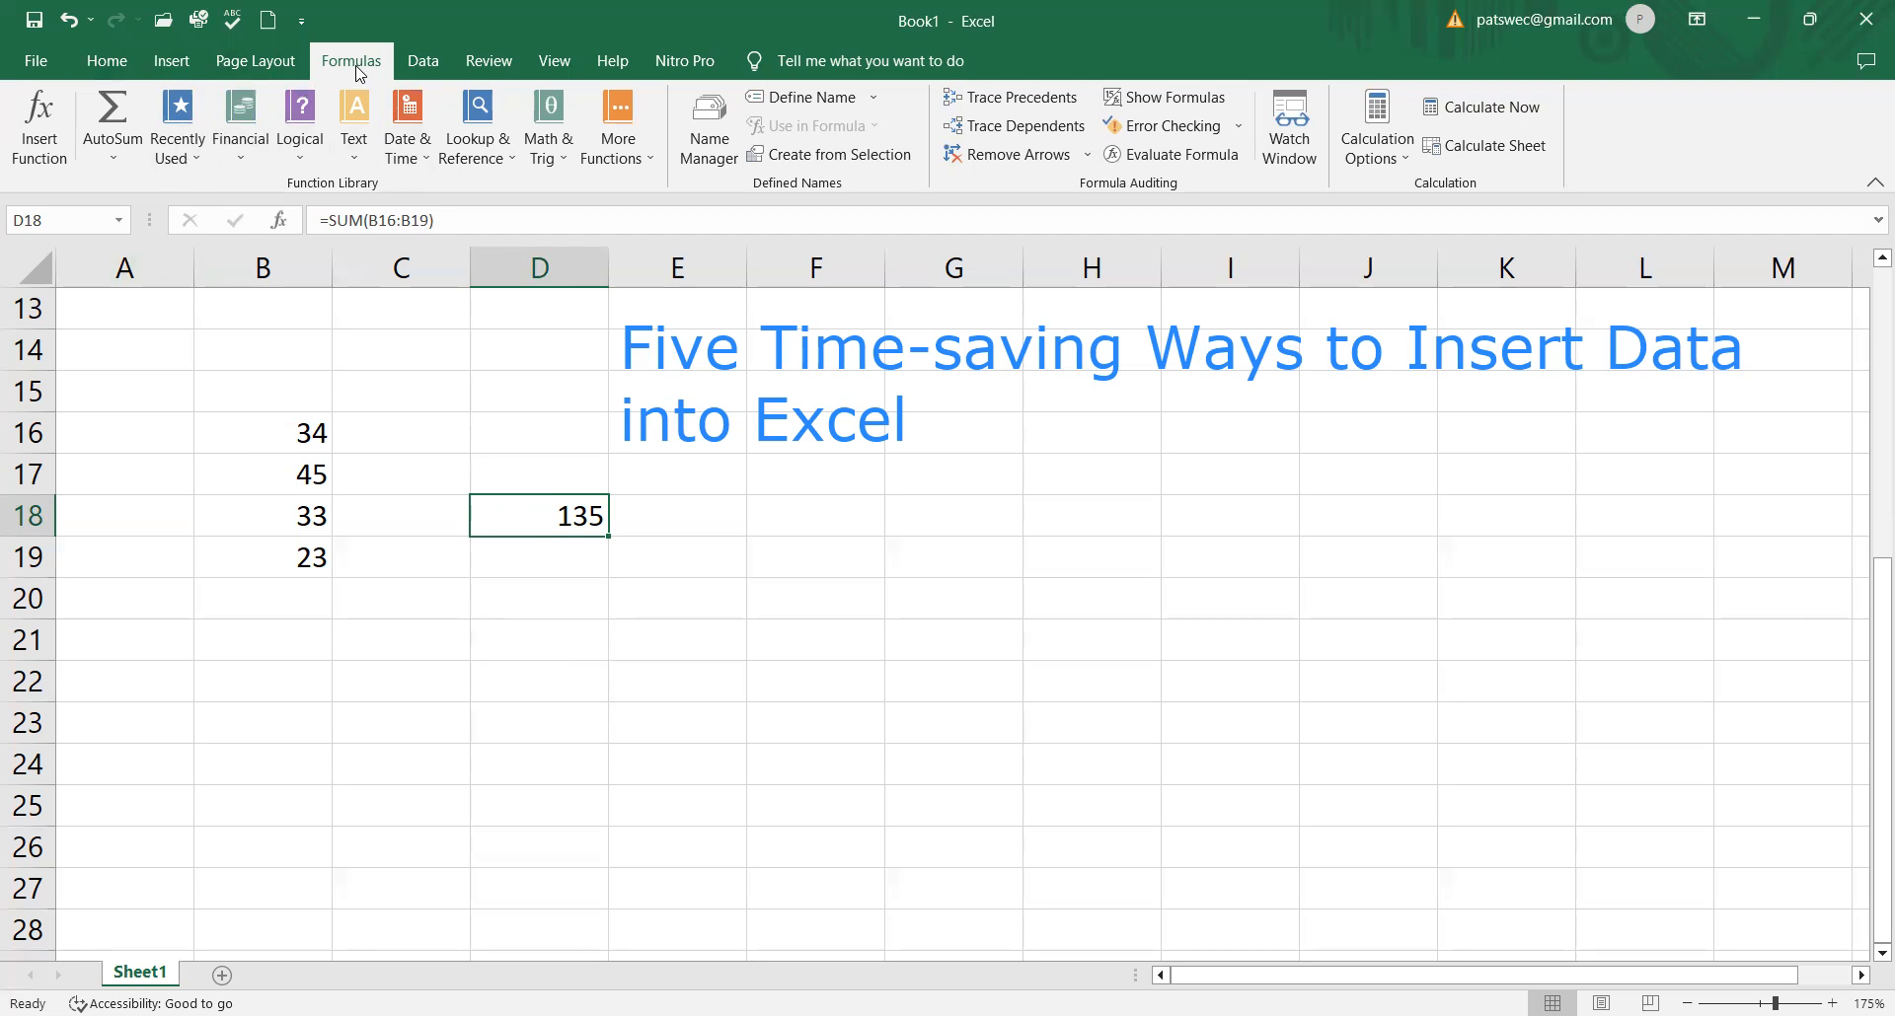
pyautogui.click(301, 158)
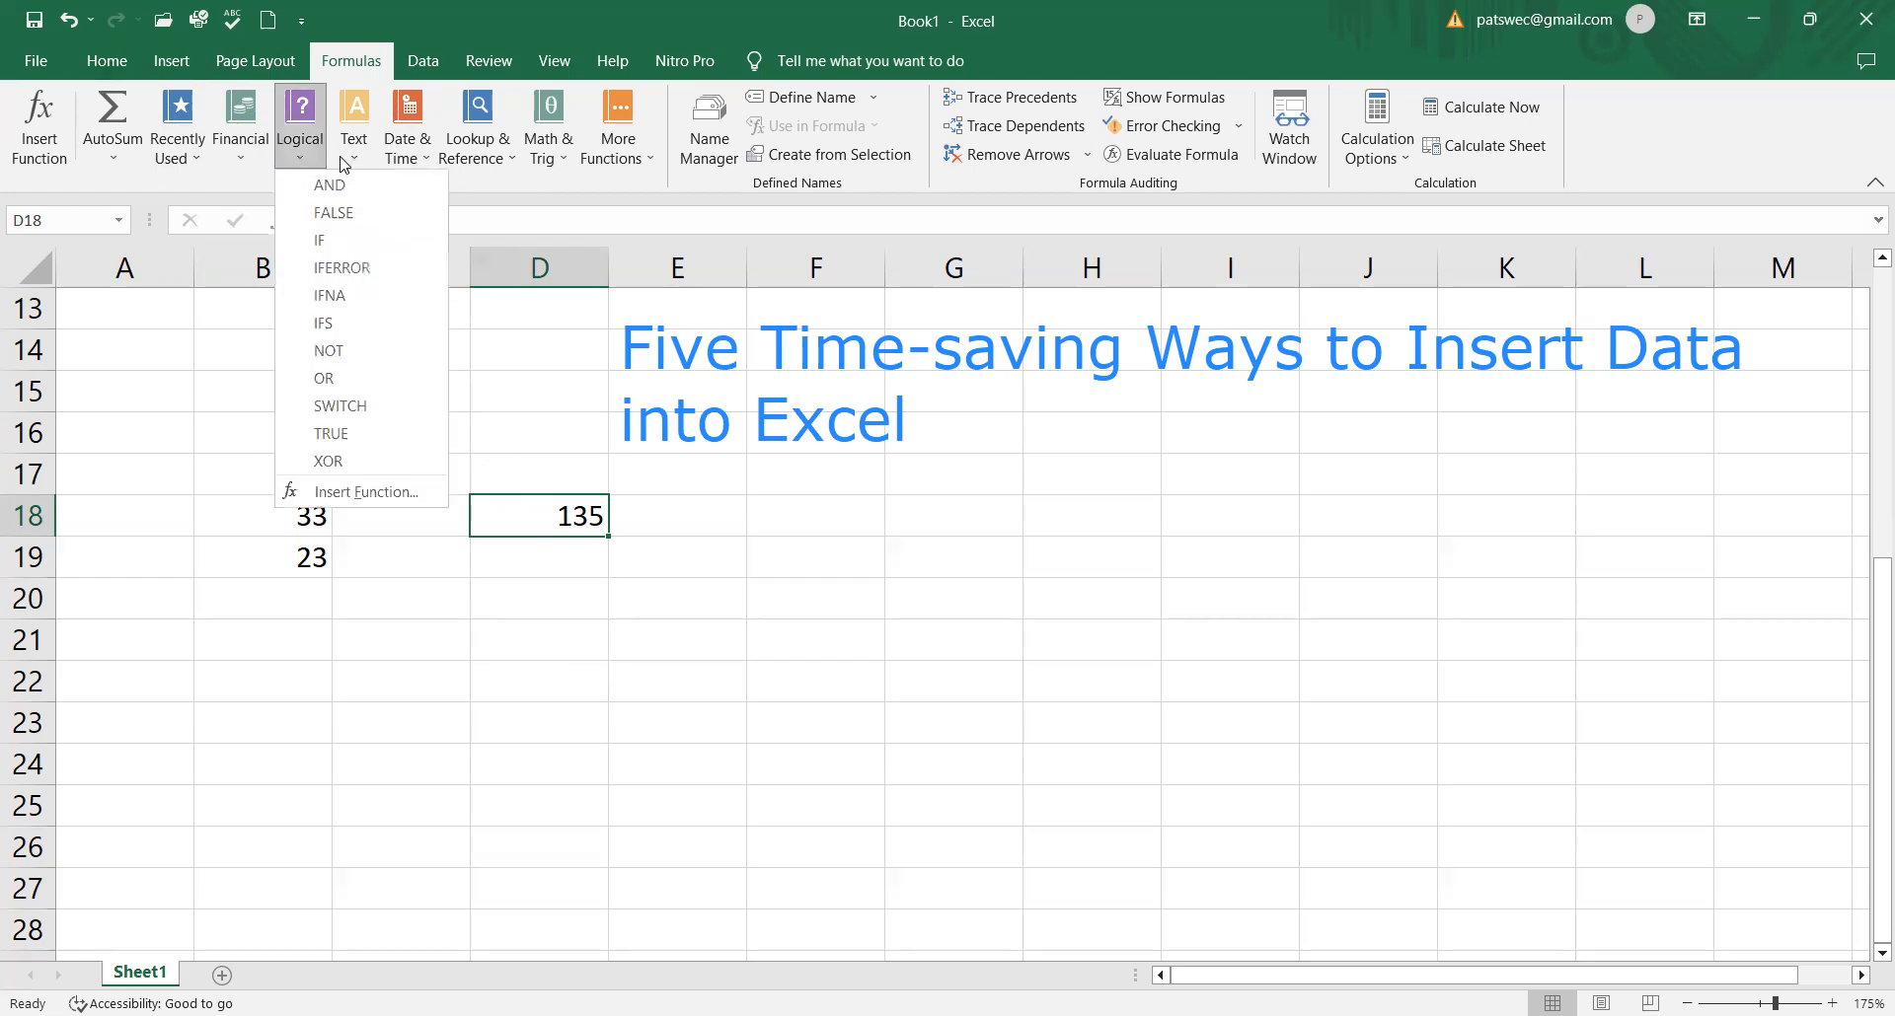
pyautogui.click(352, 161)
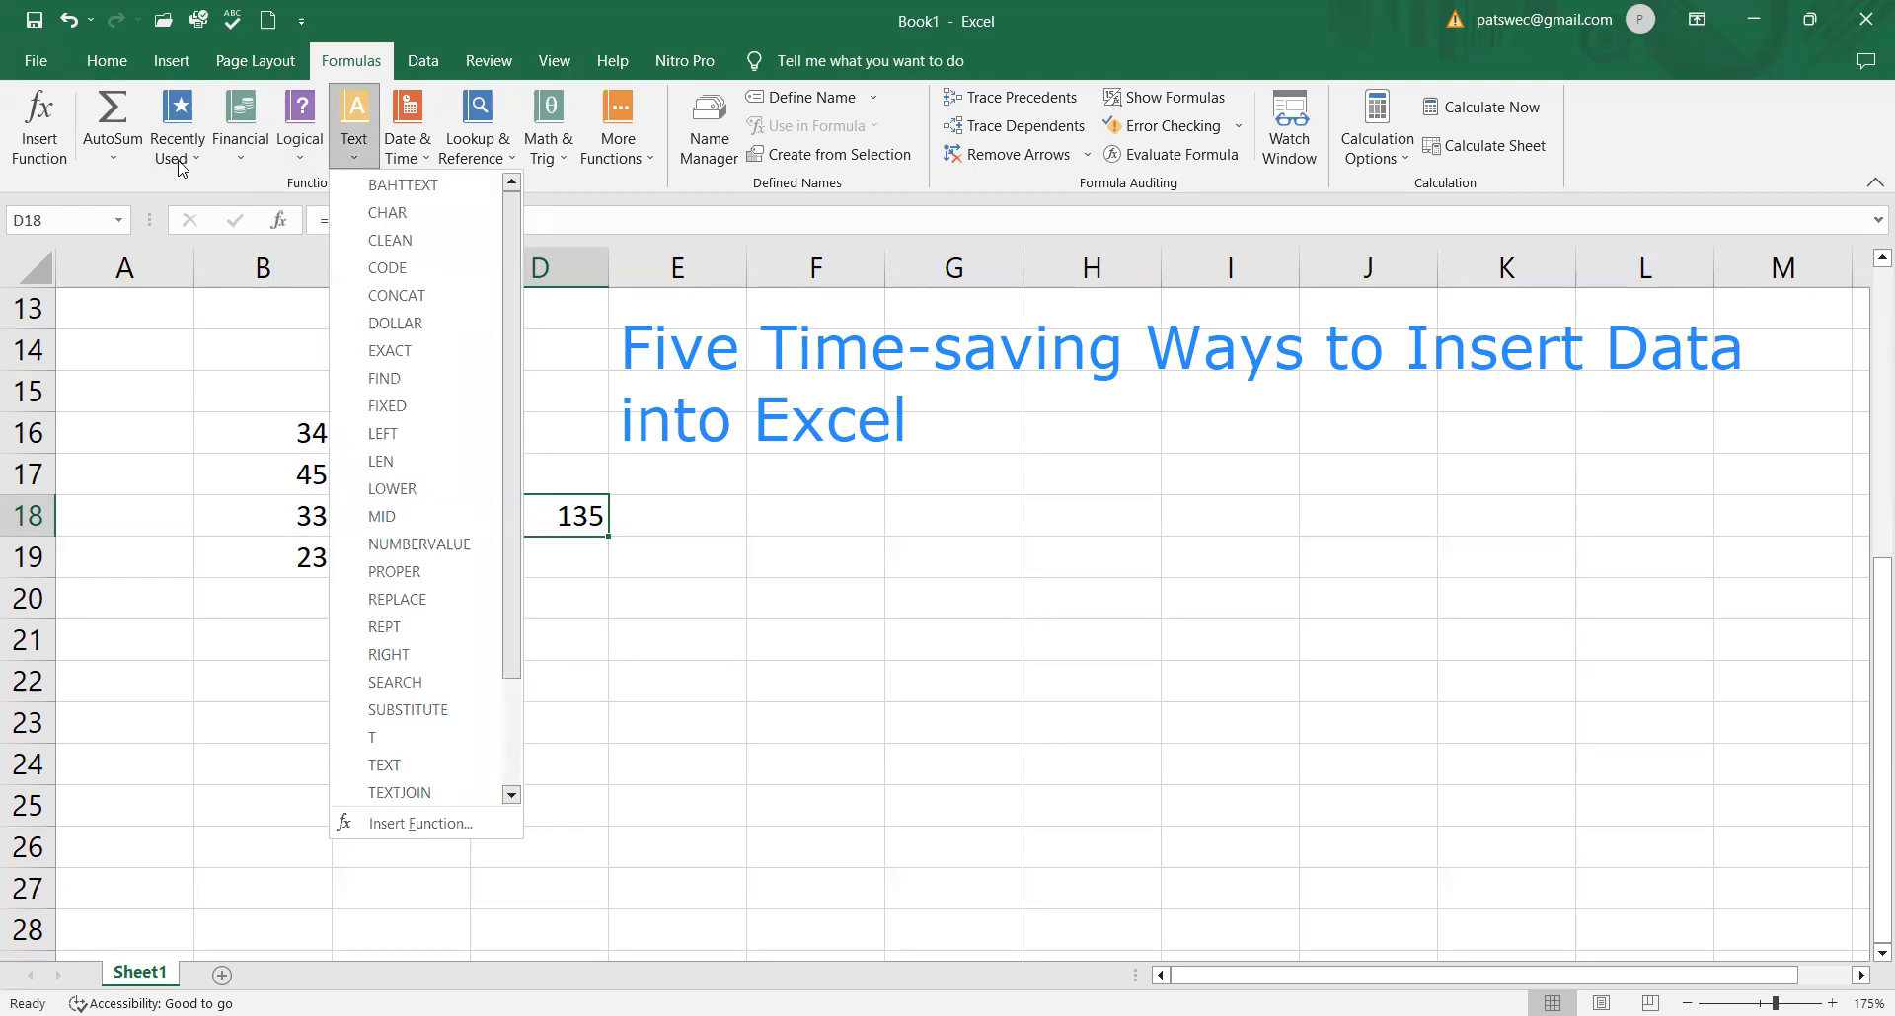
pyautogui.click(240, 158)
pyautogui.scroll(-4, 316, 515)
pyautogui.scroll(-6, 316, 515)
pyautogui.scroll(2, 315, 516)
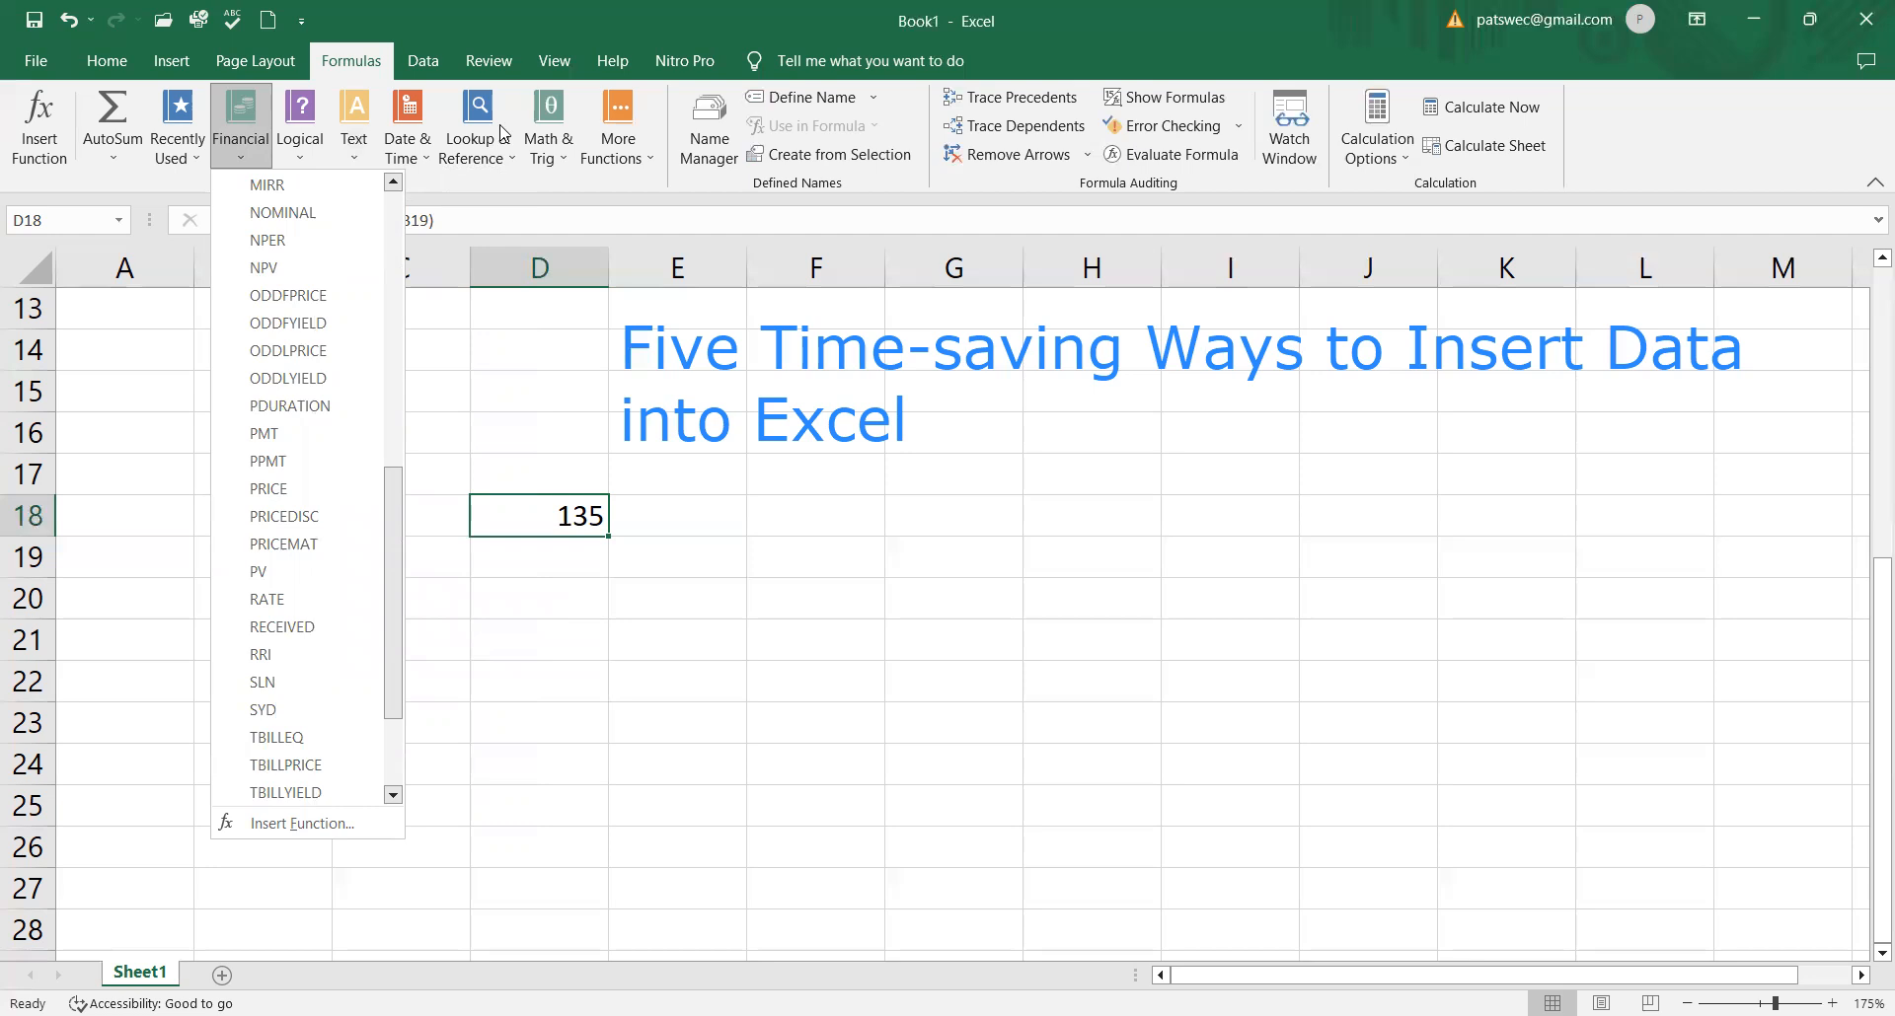
pyautogui.click(651, 154)
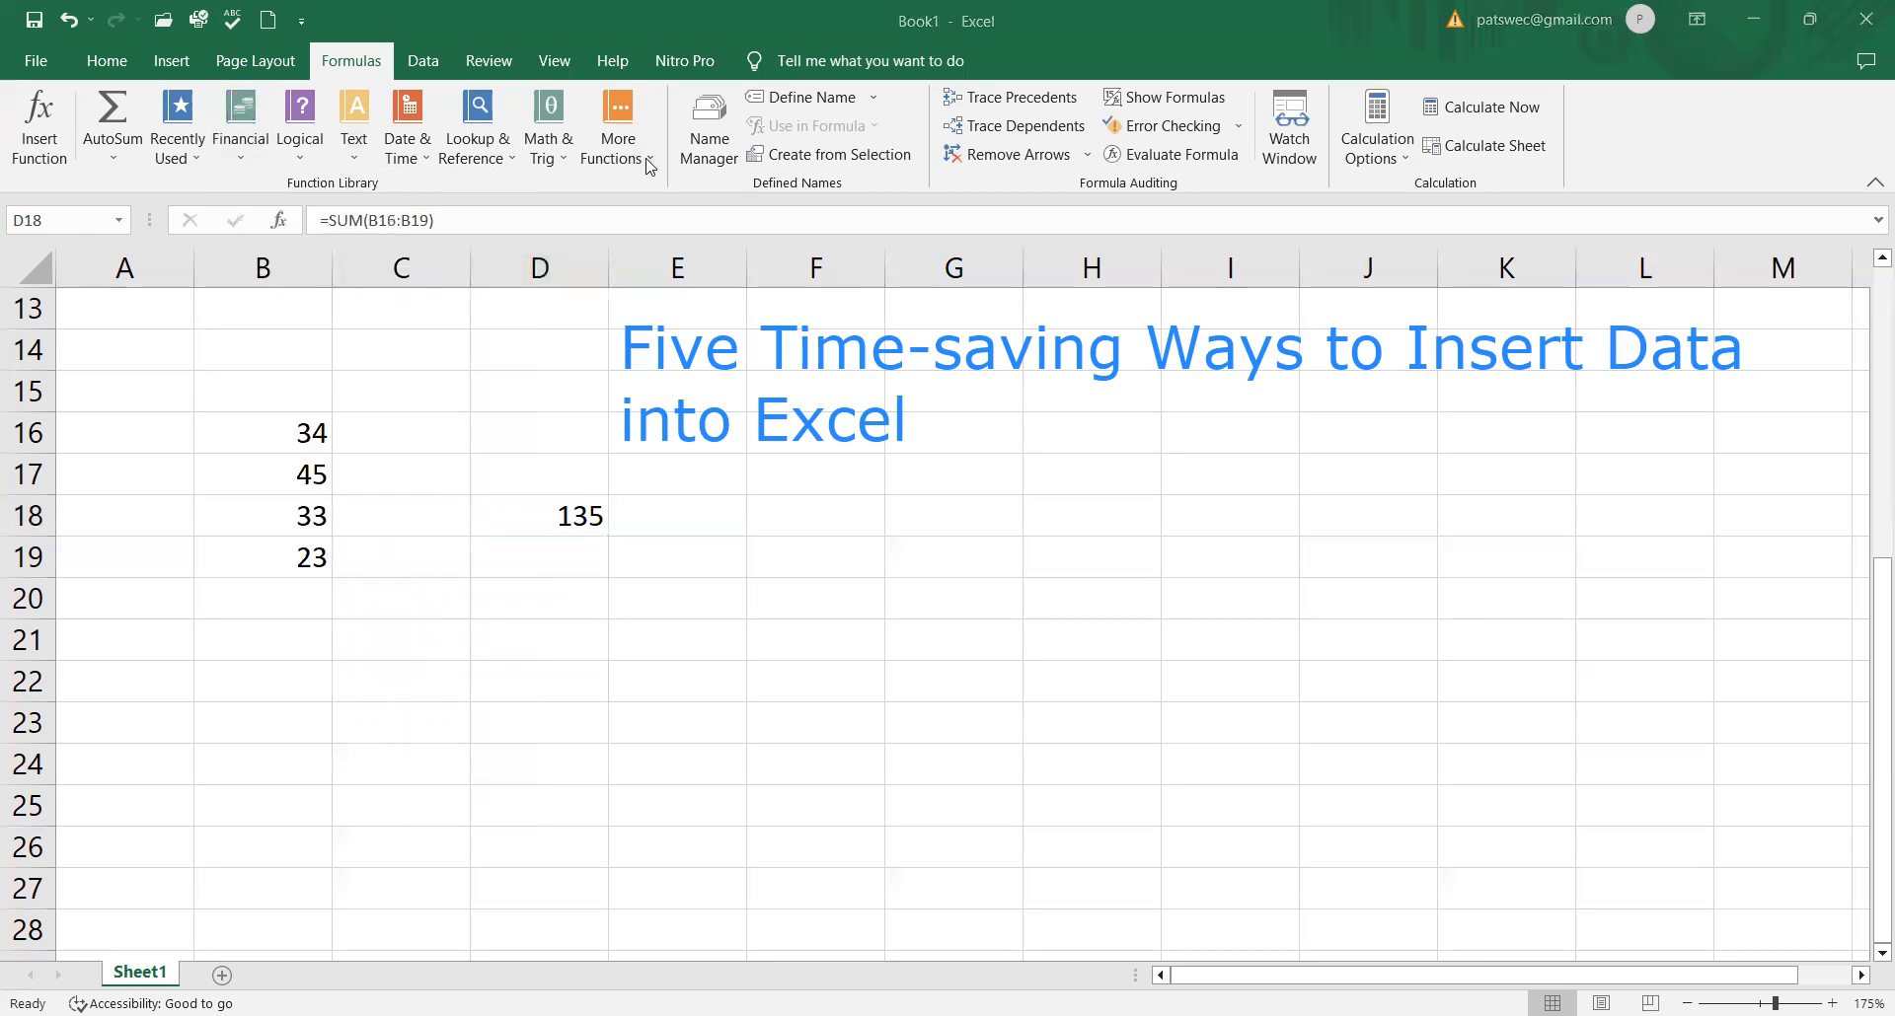
pyautogui.click(648, 163)
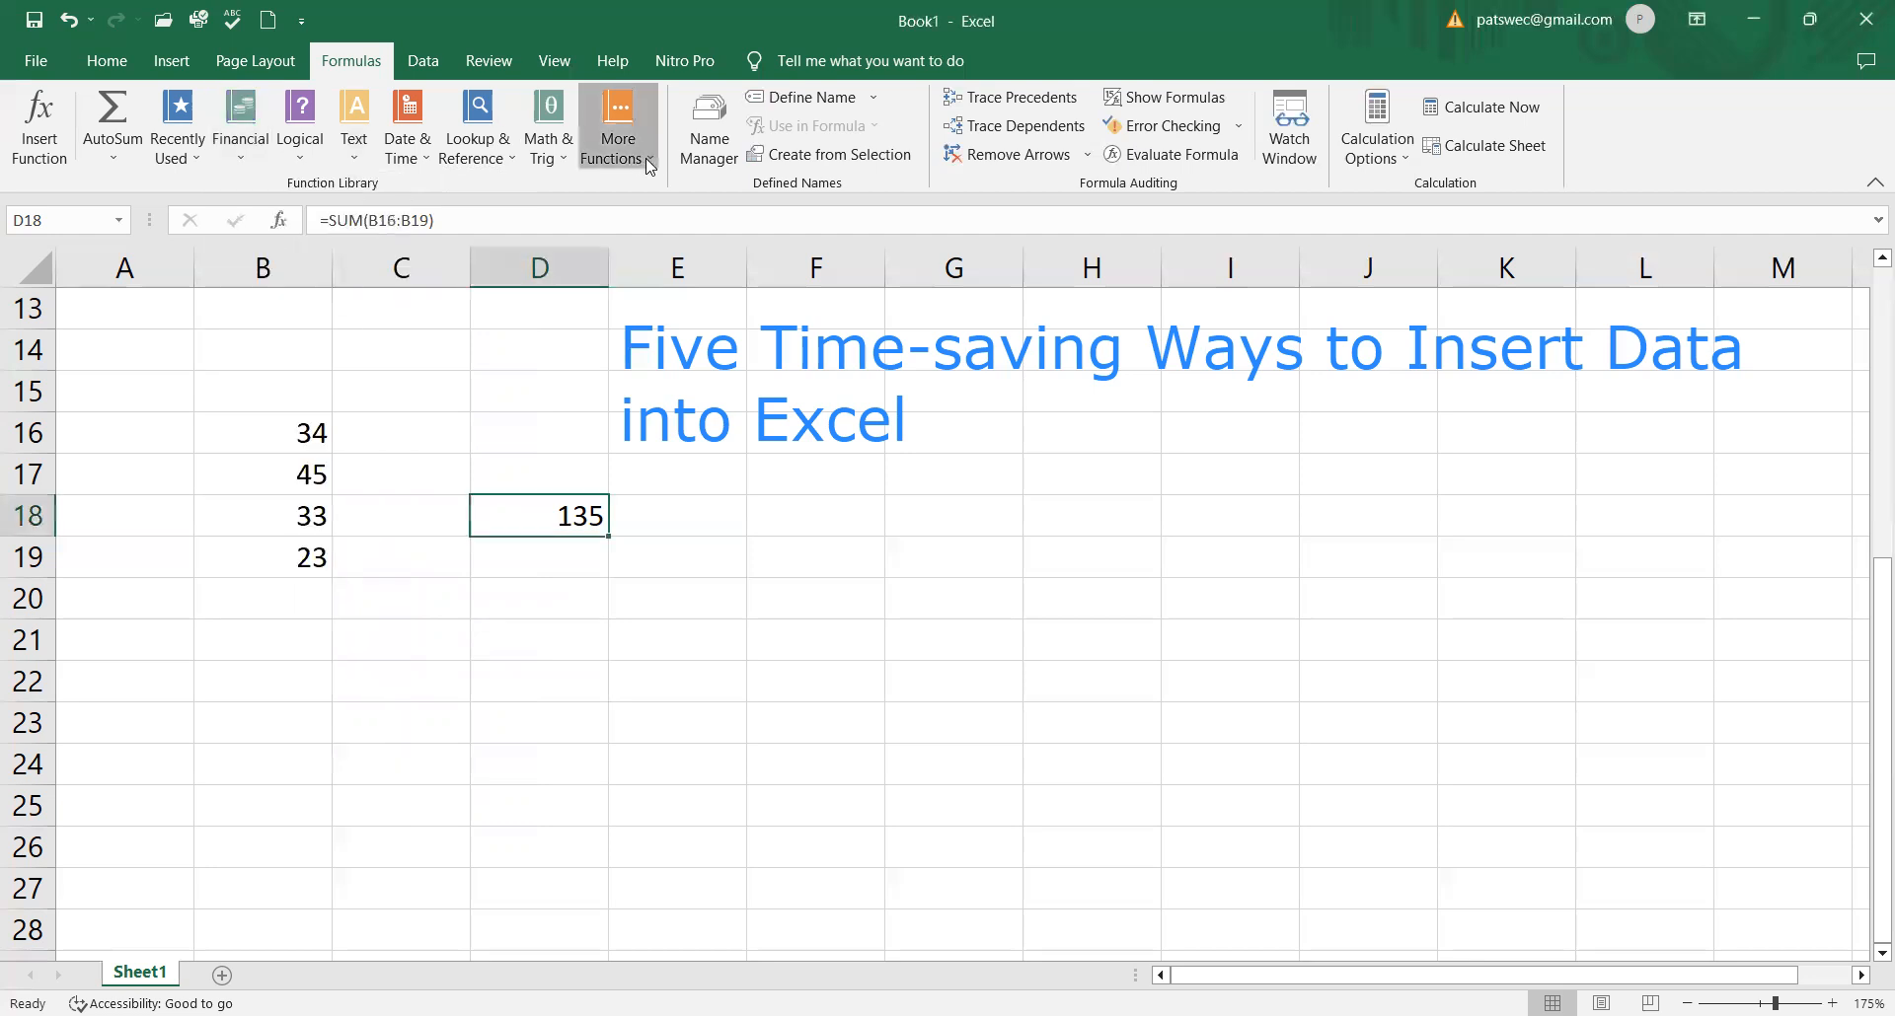
# Step: Insert the Math & Trig function SUM into cell D18's formula, with B16 as its first argument
pyautogui.click(553, 138)
pyautogui.scroll(-6, 609, 592)
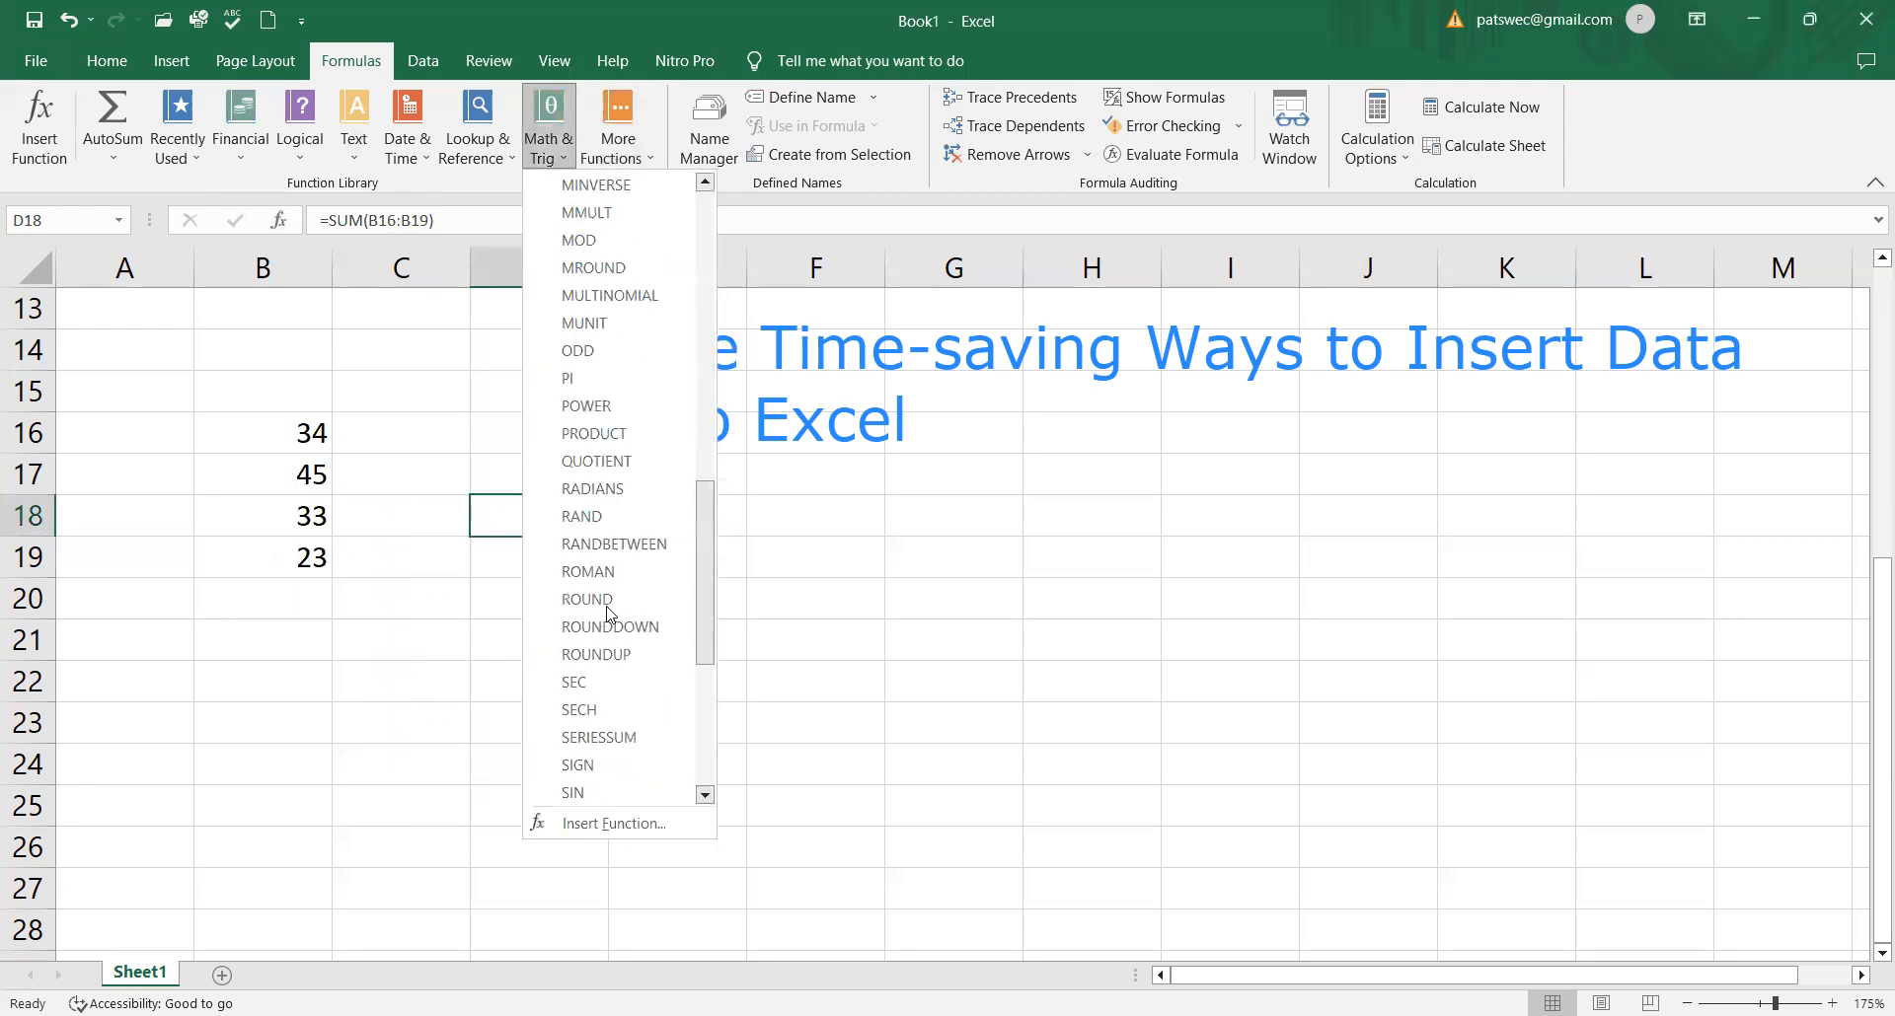
pyautogui.scroll(-5, 609, 614)
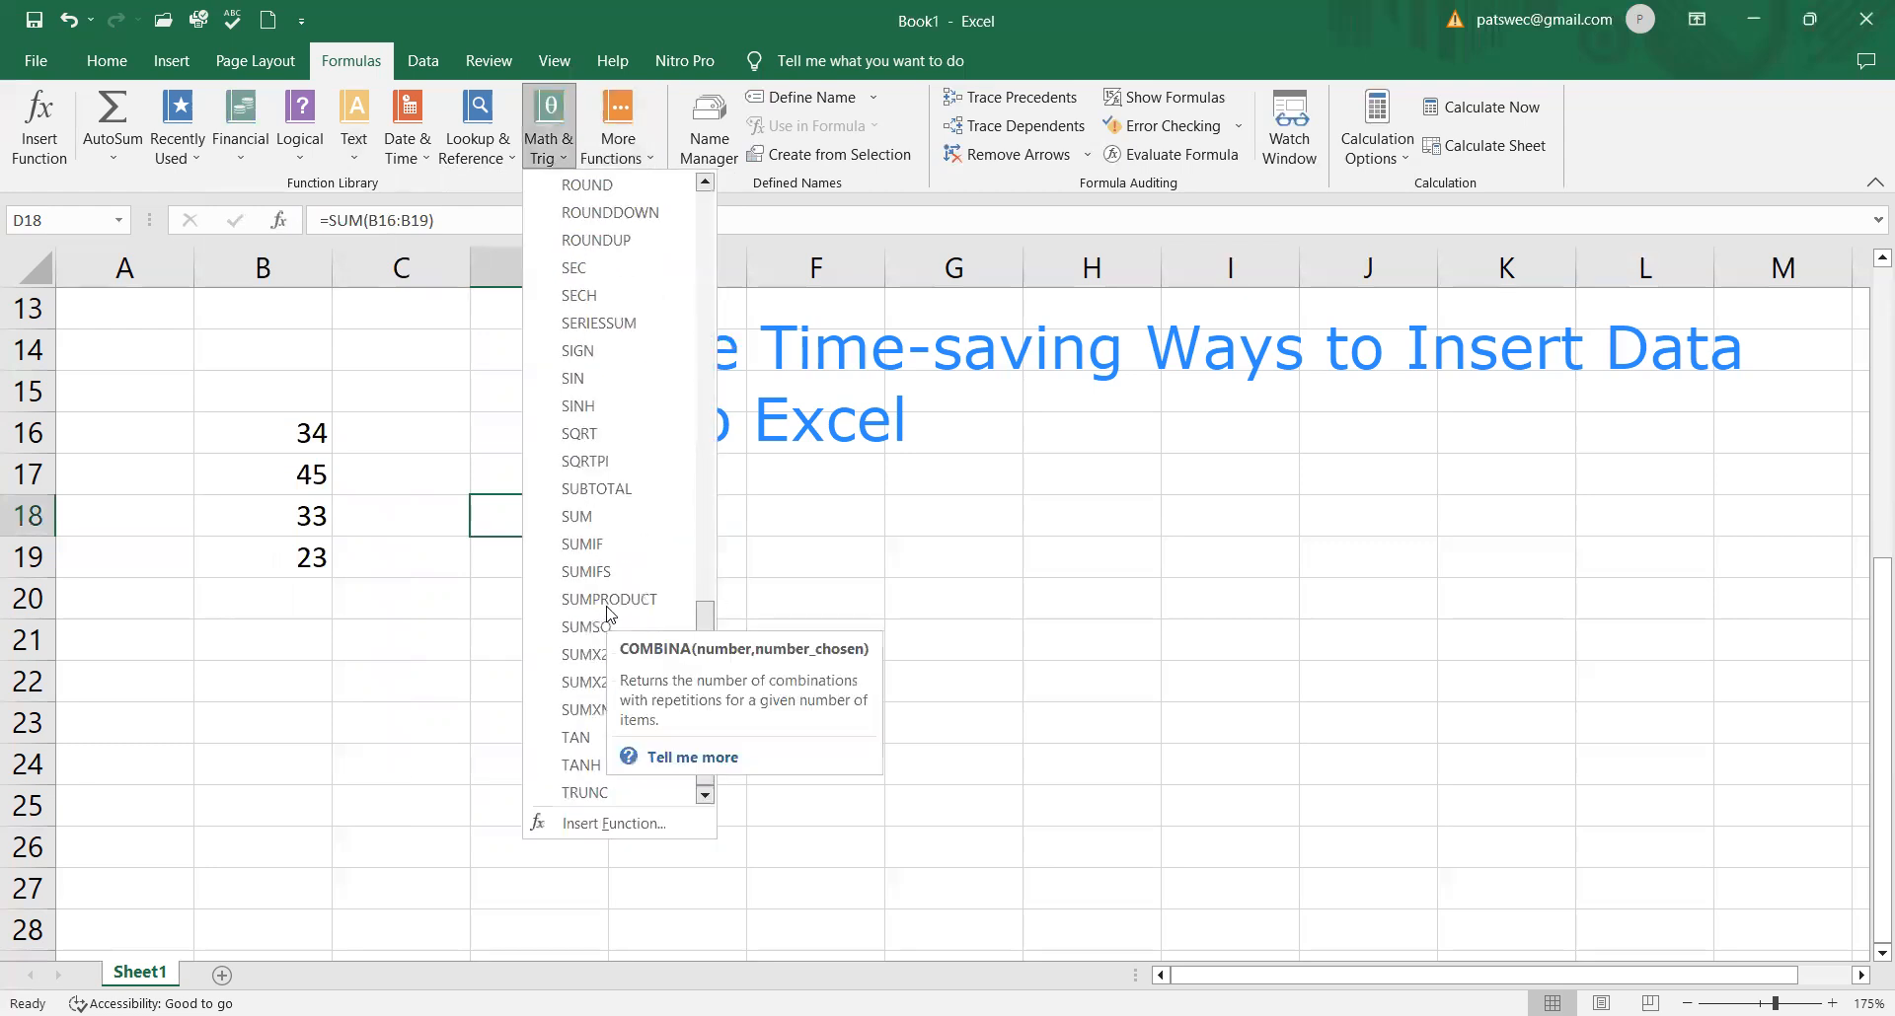
pyautogui.click(579, 516)
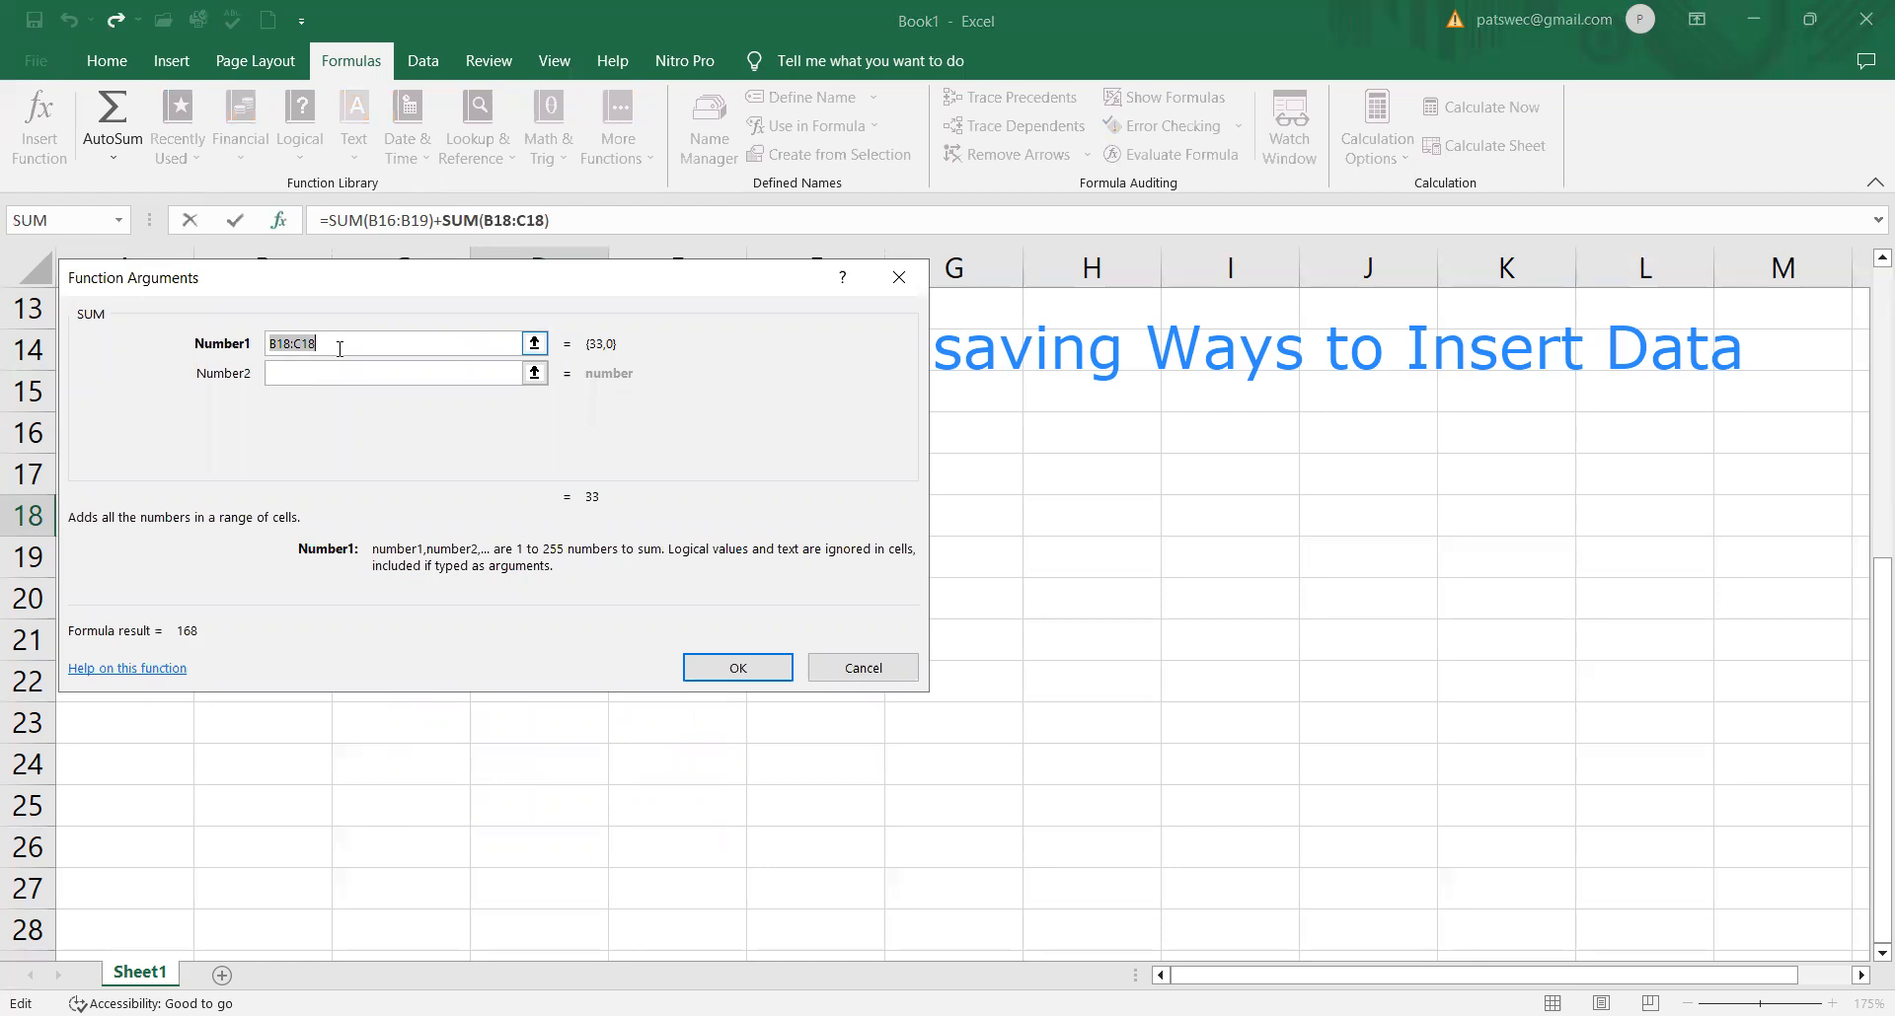
pyautogui.write('B16')
pyautogui.moveTo(454, 293); pyautogui.dragTo(1039, 466)
# Step: Set the SUM function's second to fourth arguments to B17, B18 and B19, and apply the function
pyautogui.click(894, 549)
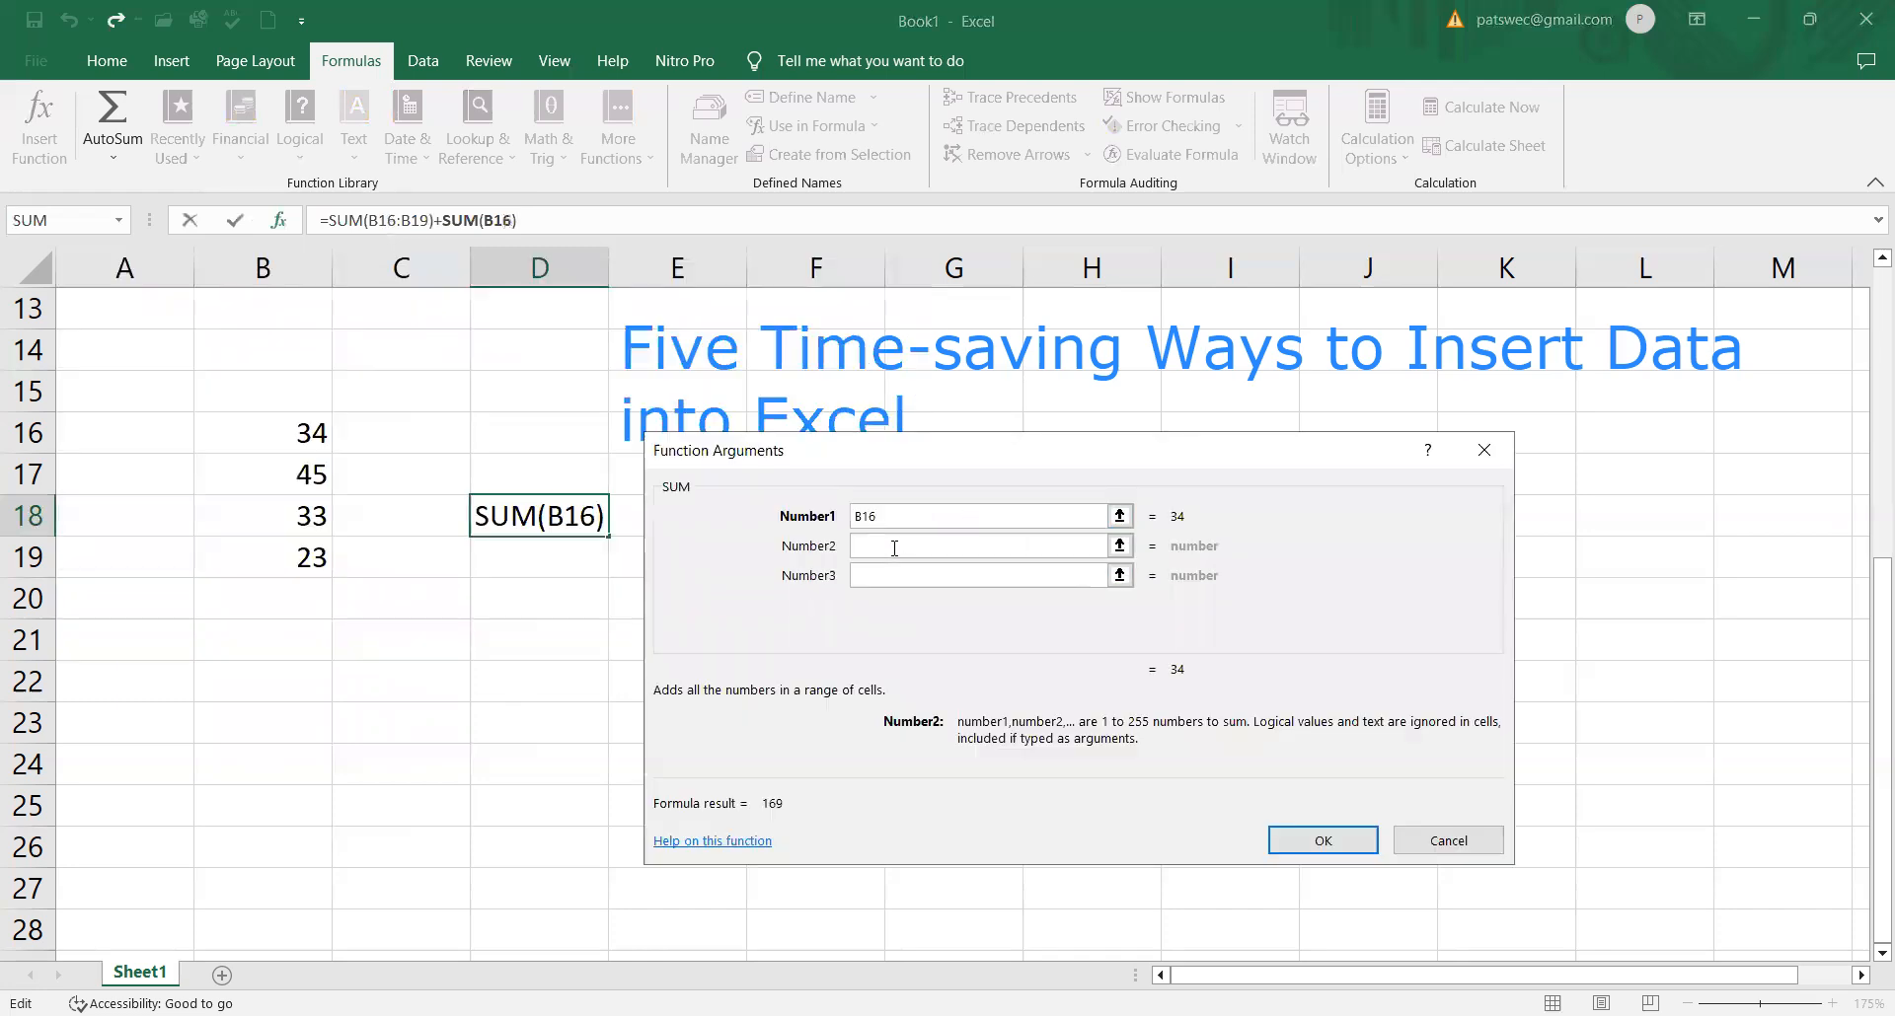
pyautogui.write('B1')
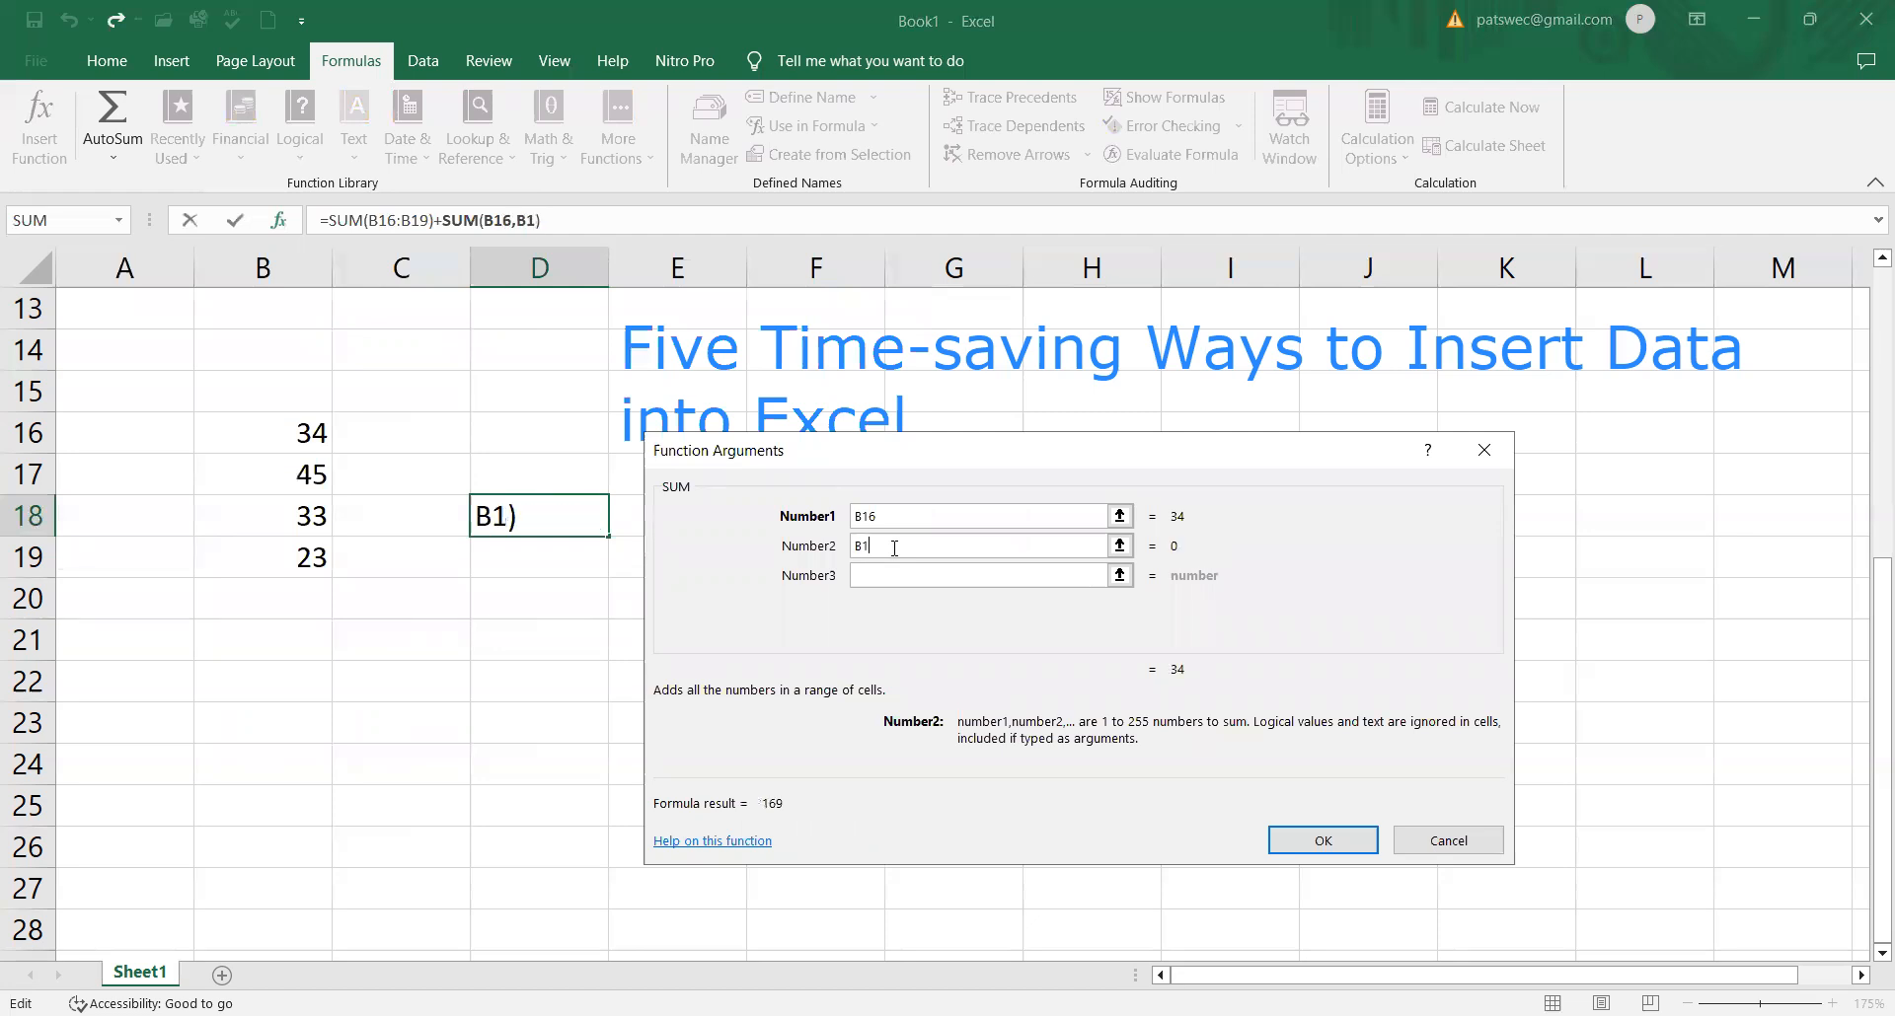
pyautogui.write('7')
pyautogui.click(876, 576)
pyautogui.click(881, 579)
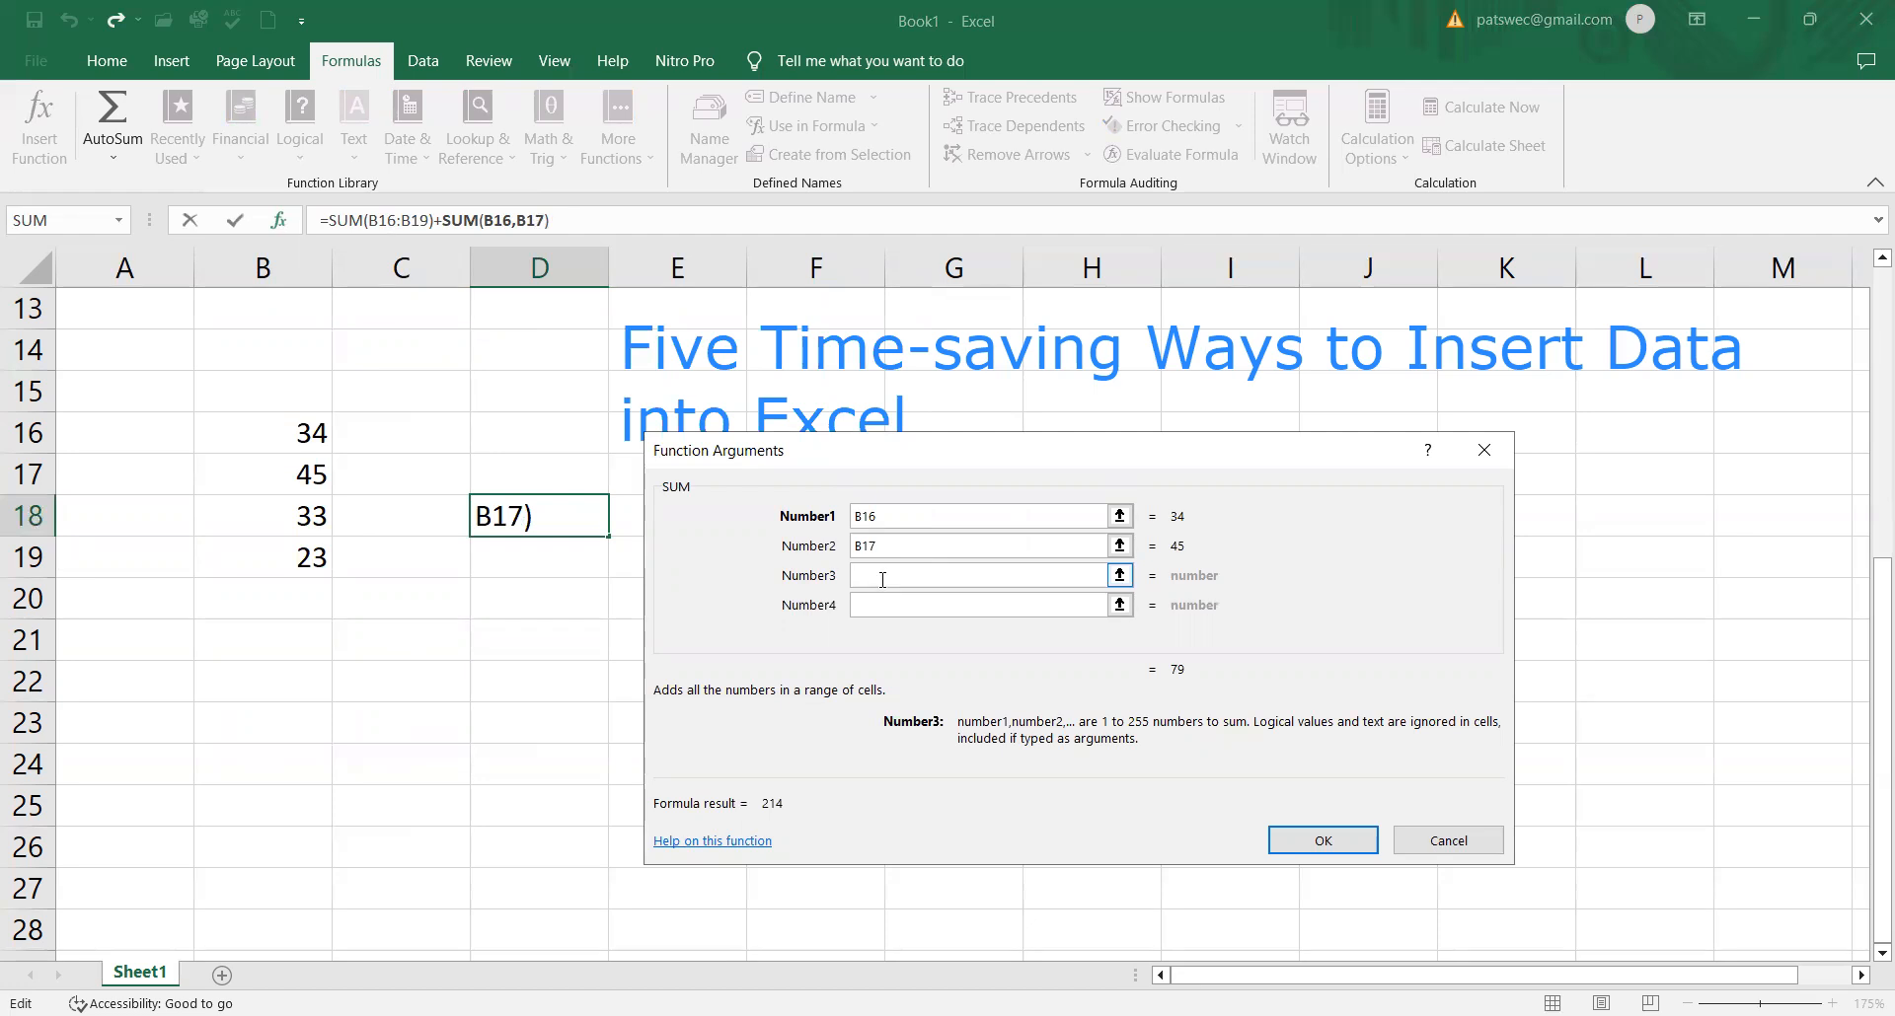
pyautogui.write('B18')
pyautogui.click(880, 607)
pyautogui.write('B')
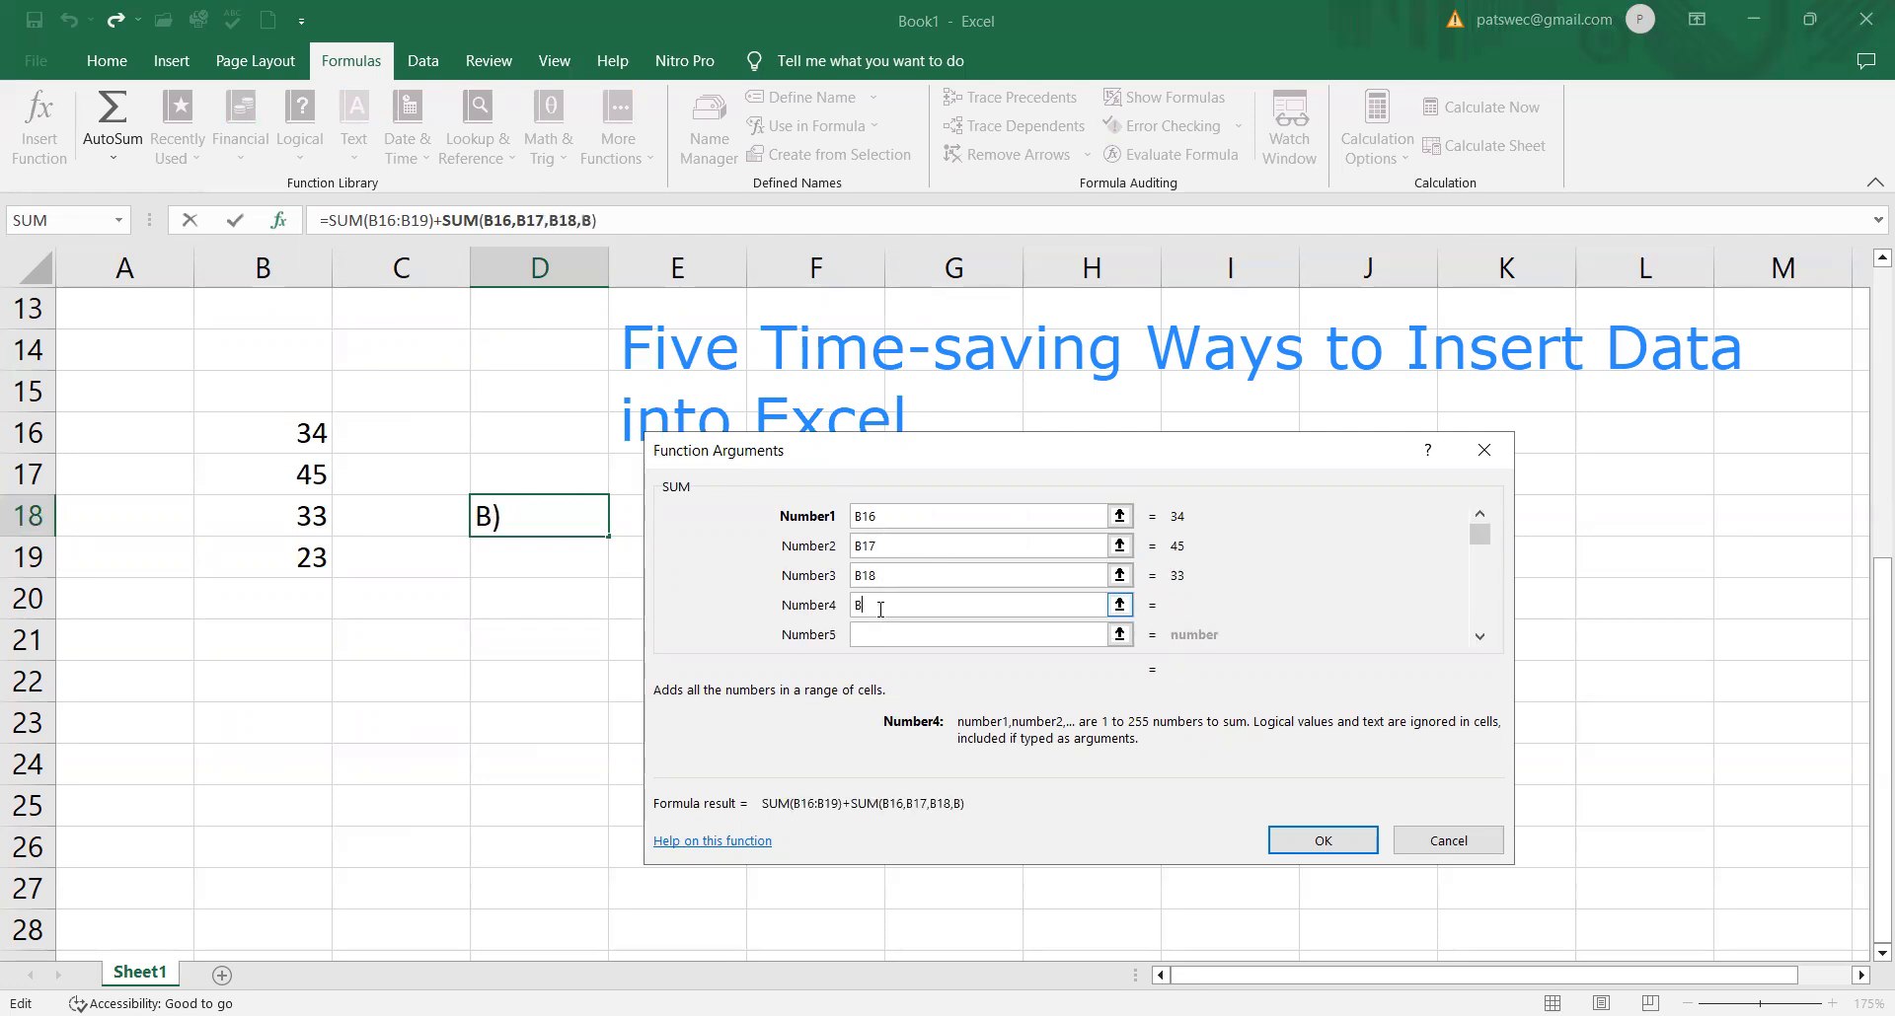
pyautogui.write('19')
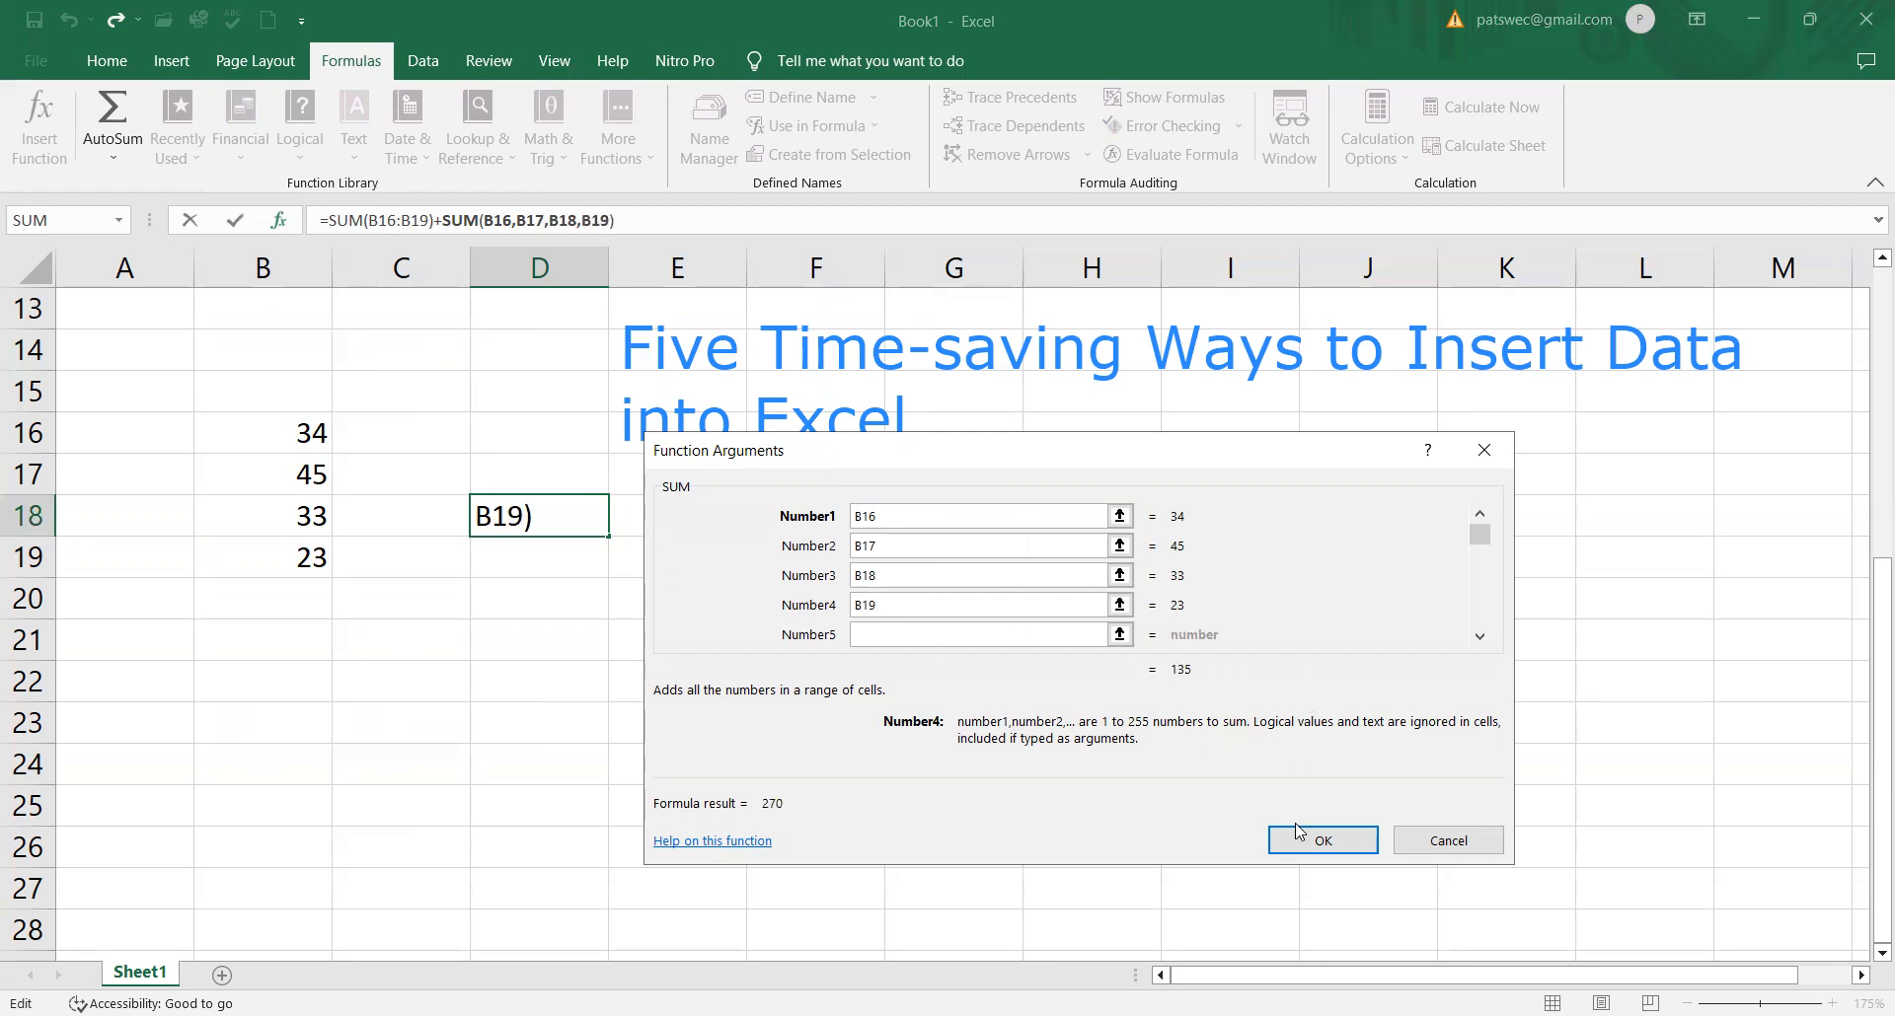
pyautogui.click(1320, 839)
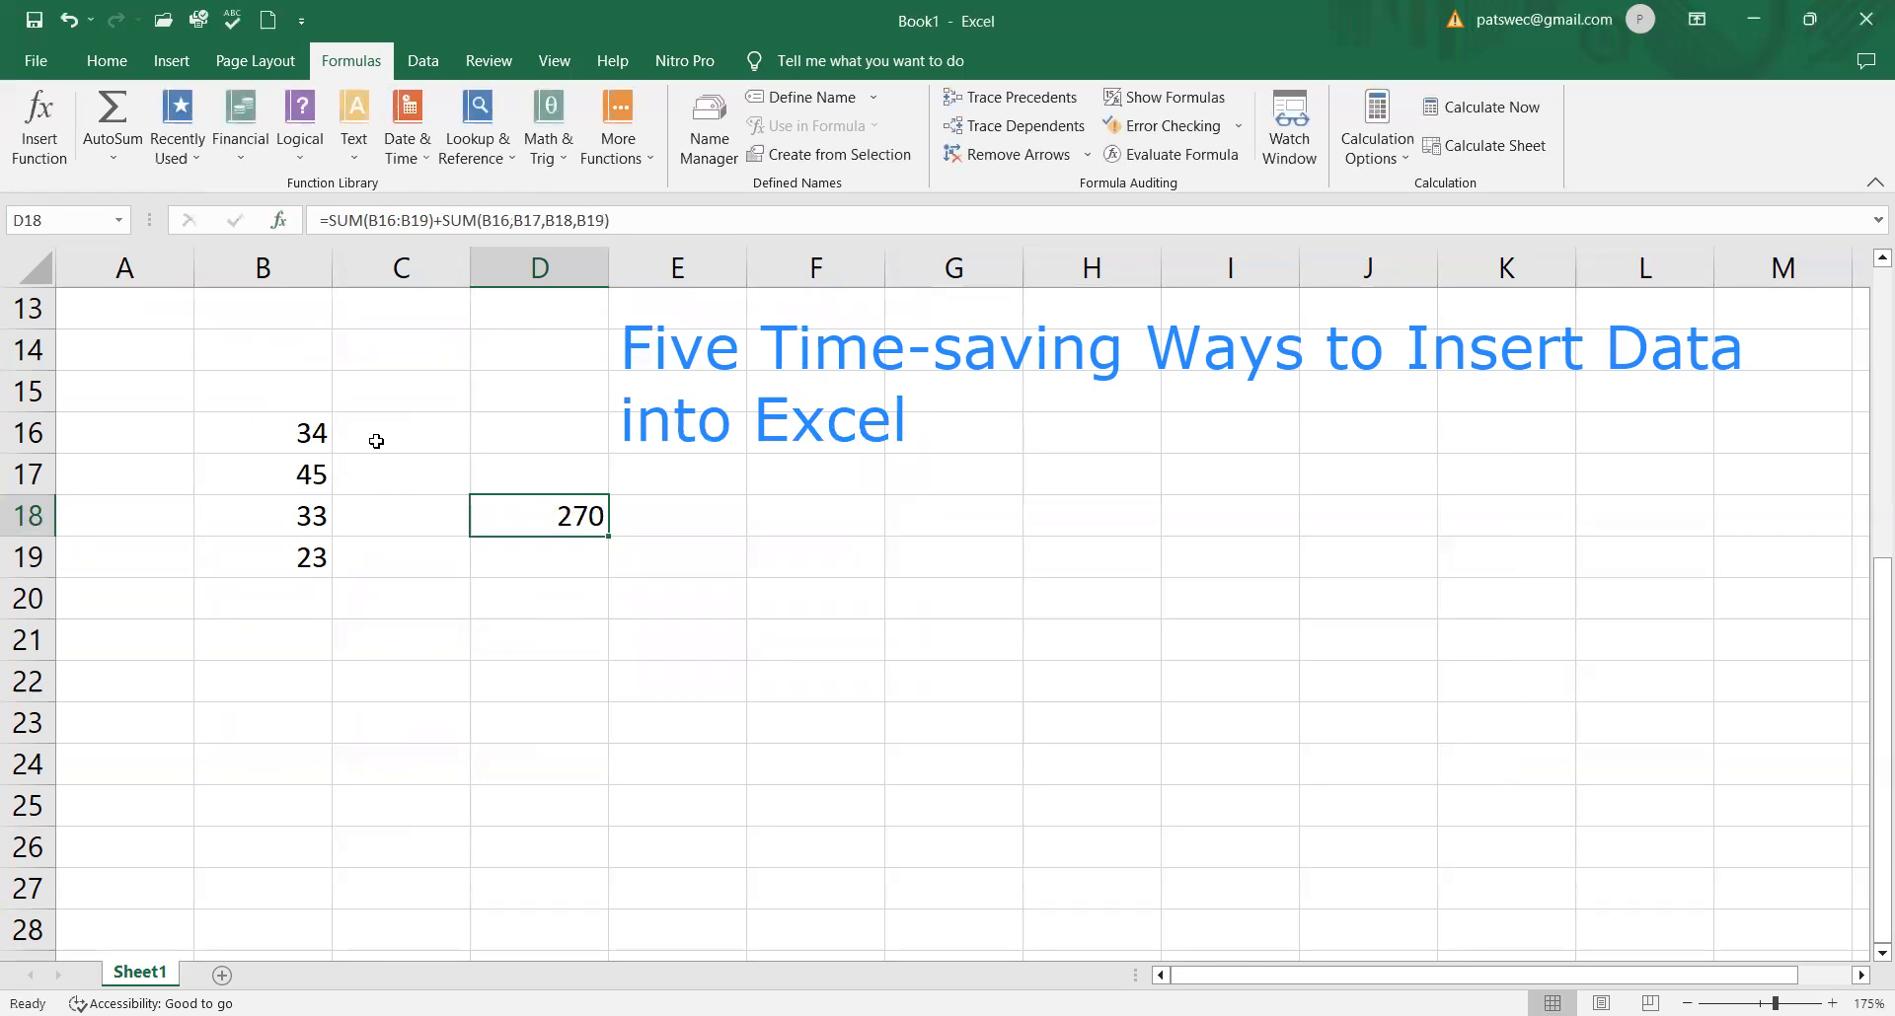
# Step: Remove the first SUM(B16:B19) and the plus sign from D18's formula, keeping =SUM(B16,B17,B18,B19)
pyautogui.click(440, 223)
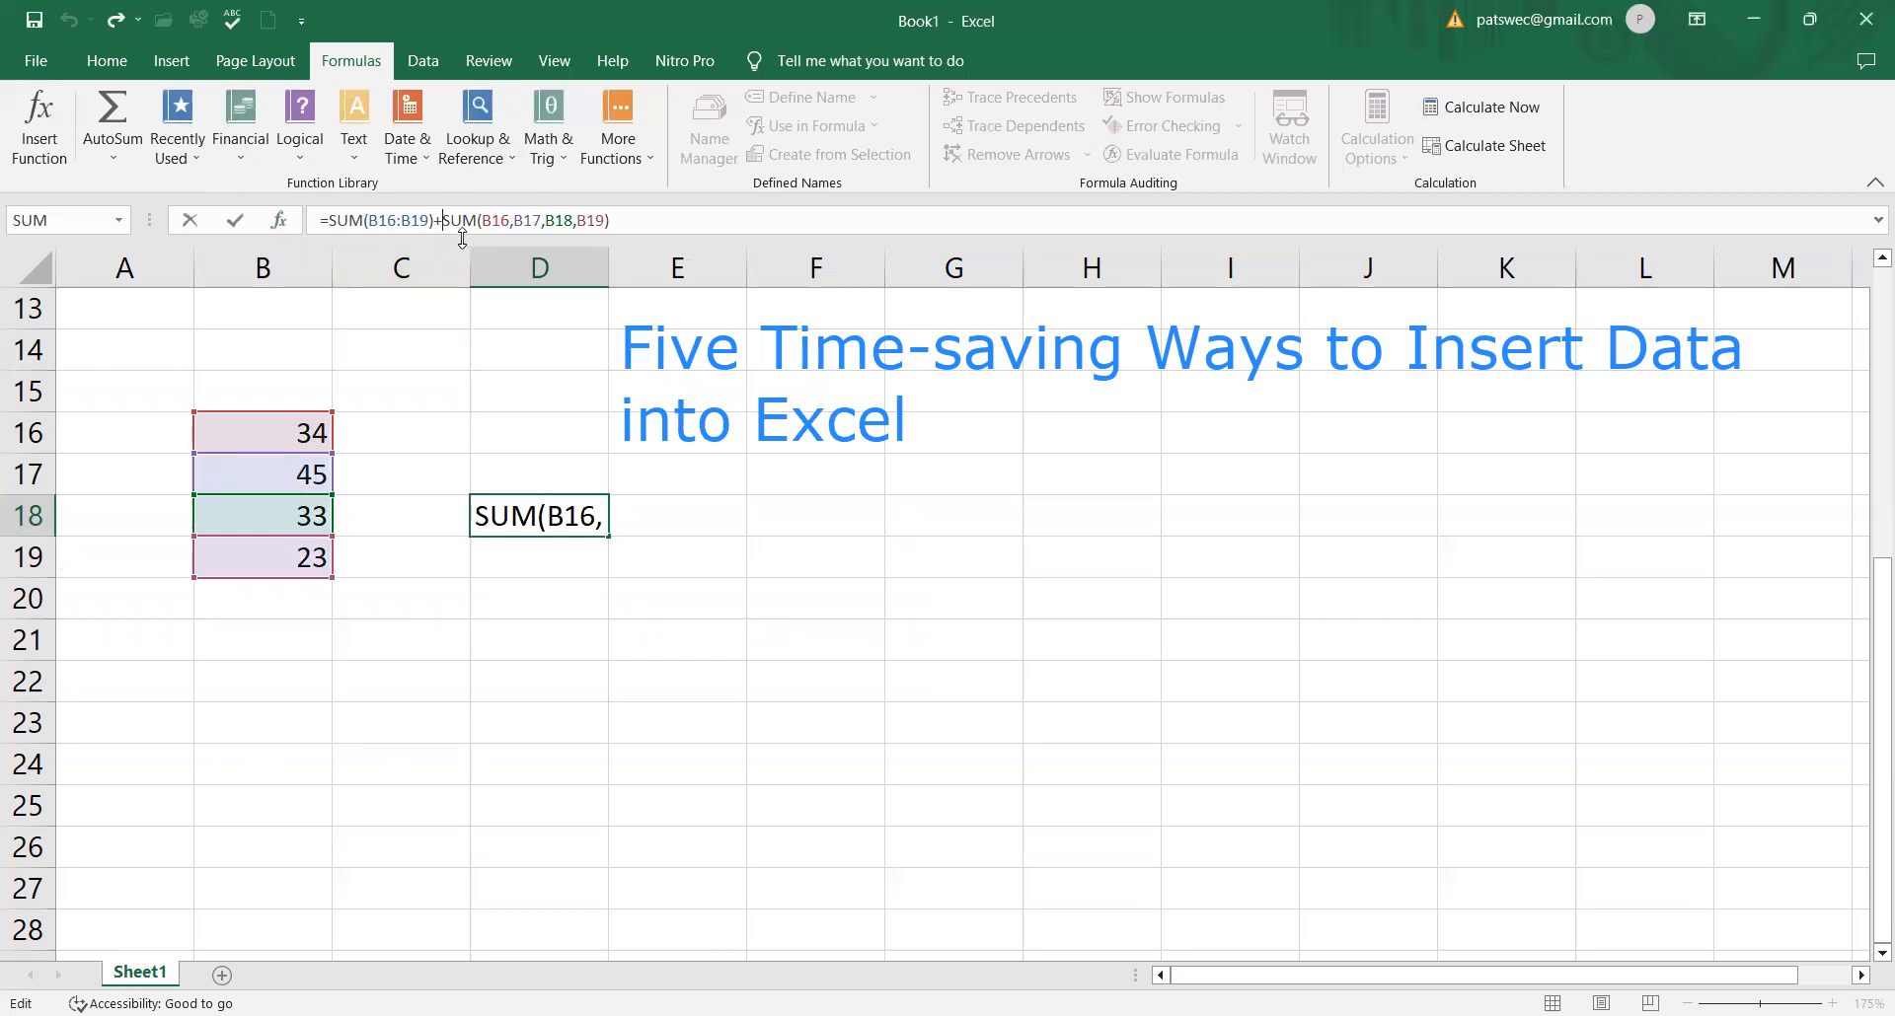
pyautogui.press('BackSpace')
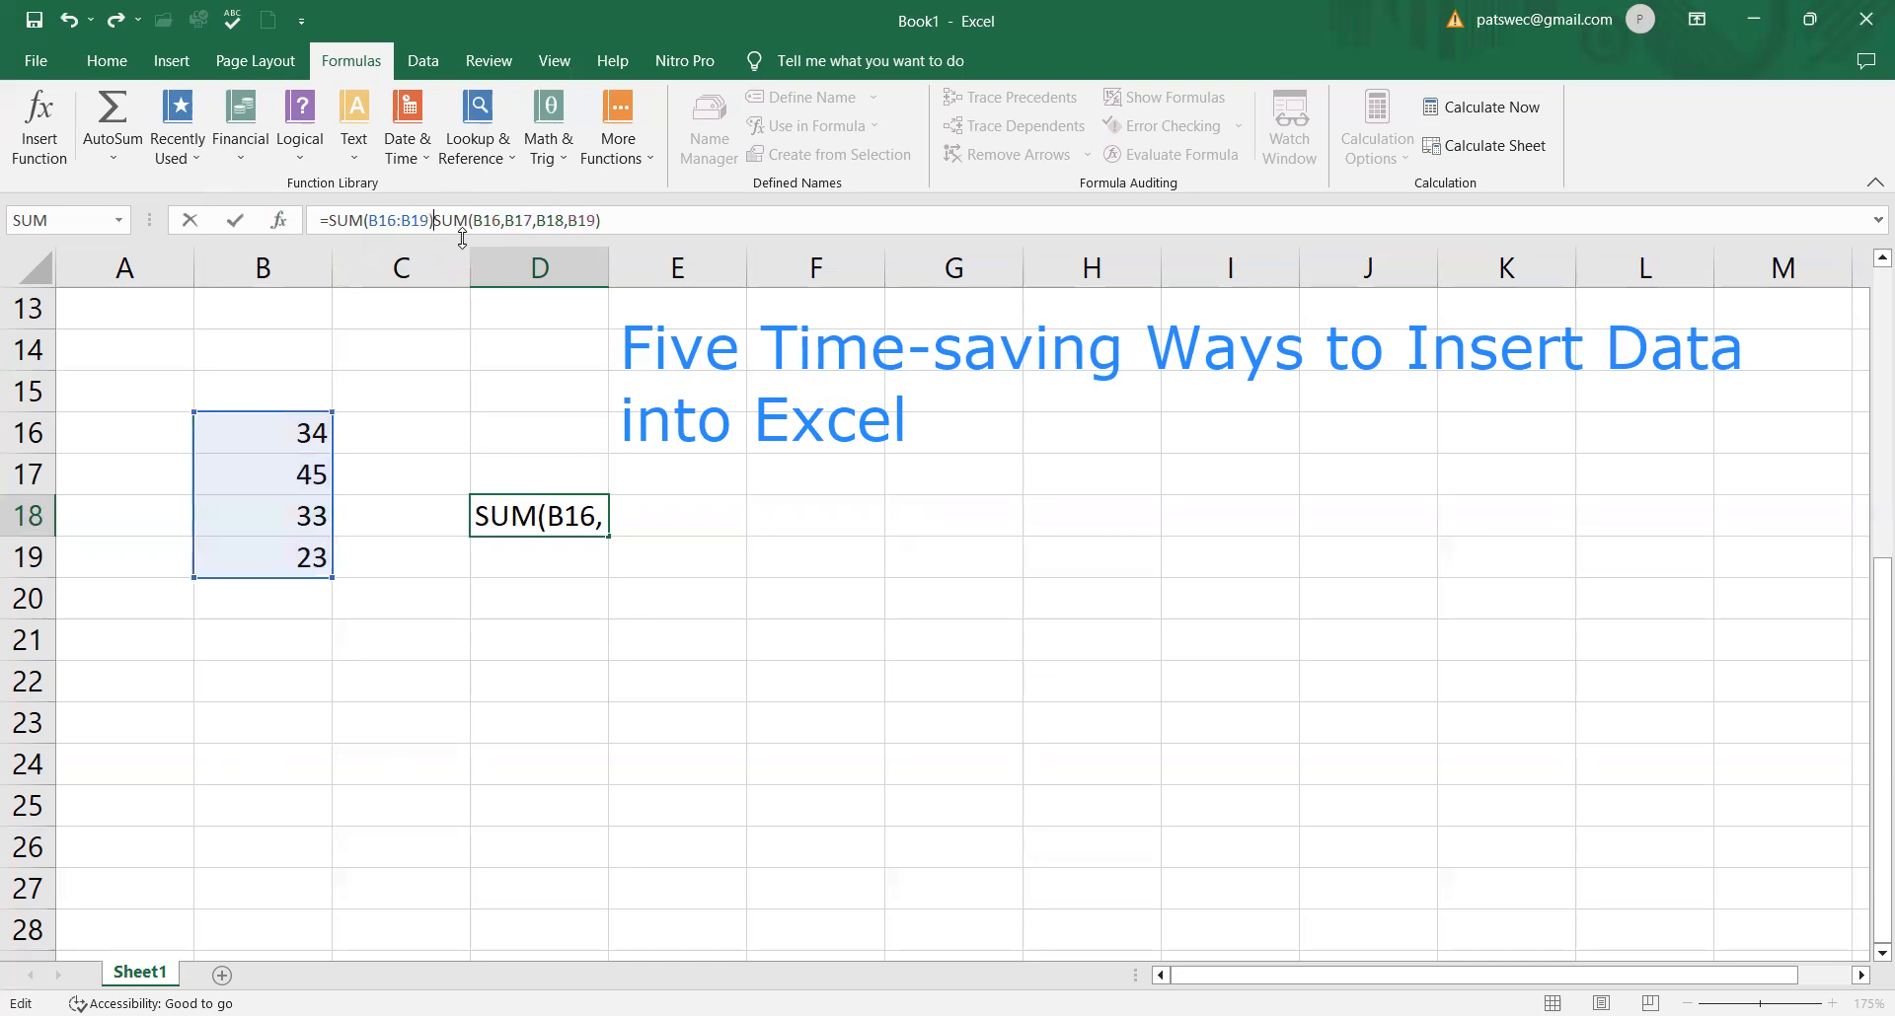
pyautogui.press('BackSpace')
pyautogui.press('BackSpace')
pyautogui.press('BackSpace')
pyautogui.press('BackSpace')
pyautogui.press('BackSpace')
pyautogui.press('BackSpace')
pyautogui.press('BackSpace')
pyautogui.press('BackSpace')
pyautogui.press('BackSpace')
pyautogui.press('BackSpace')
pyautogui.press('BackSpace')
pyautogui.press('BackSpace')
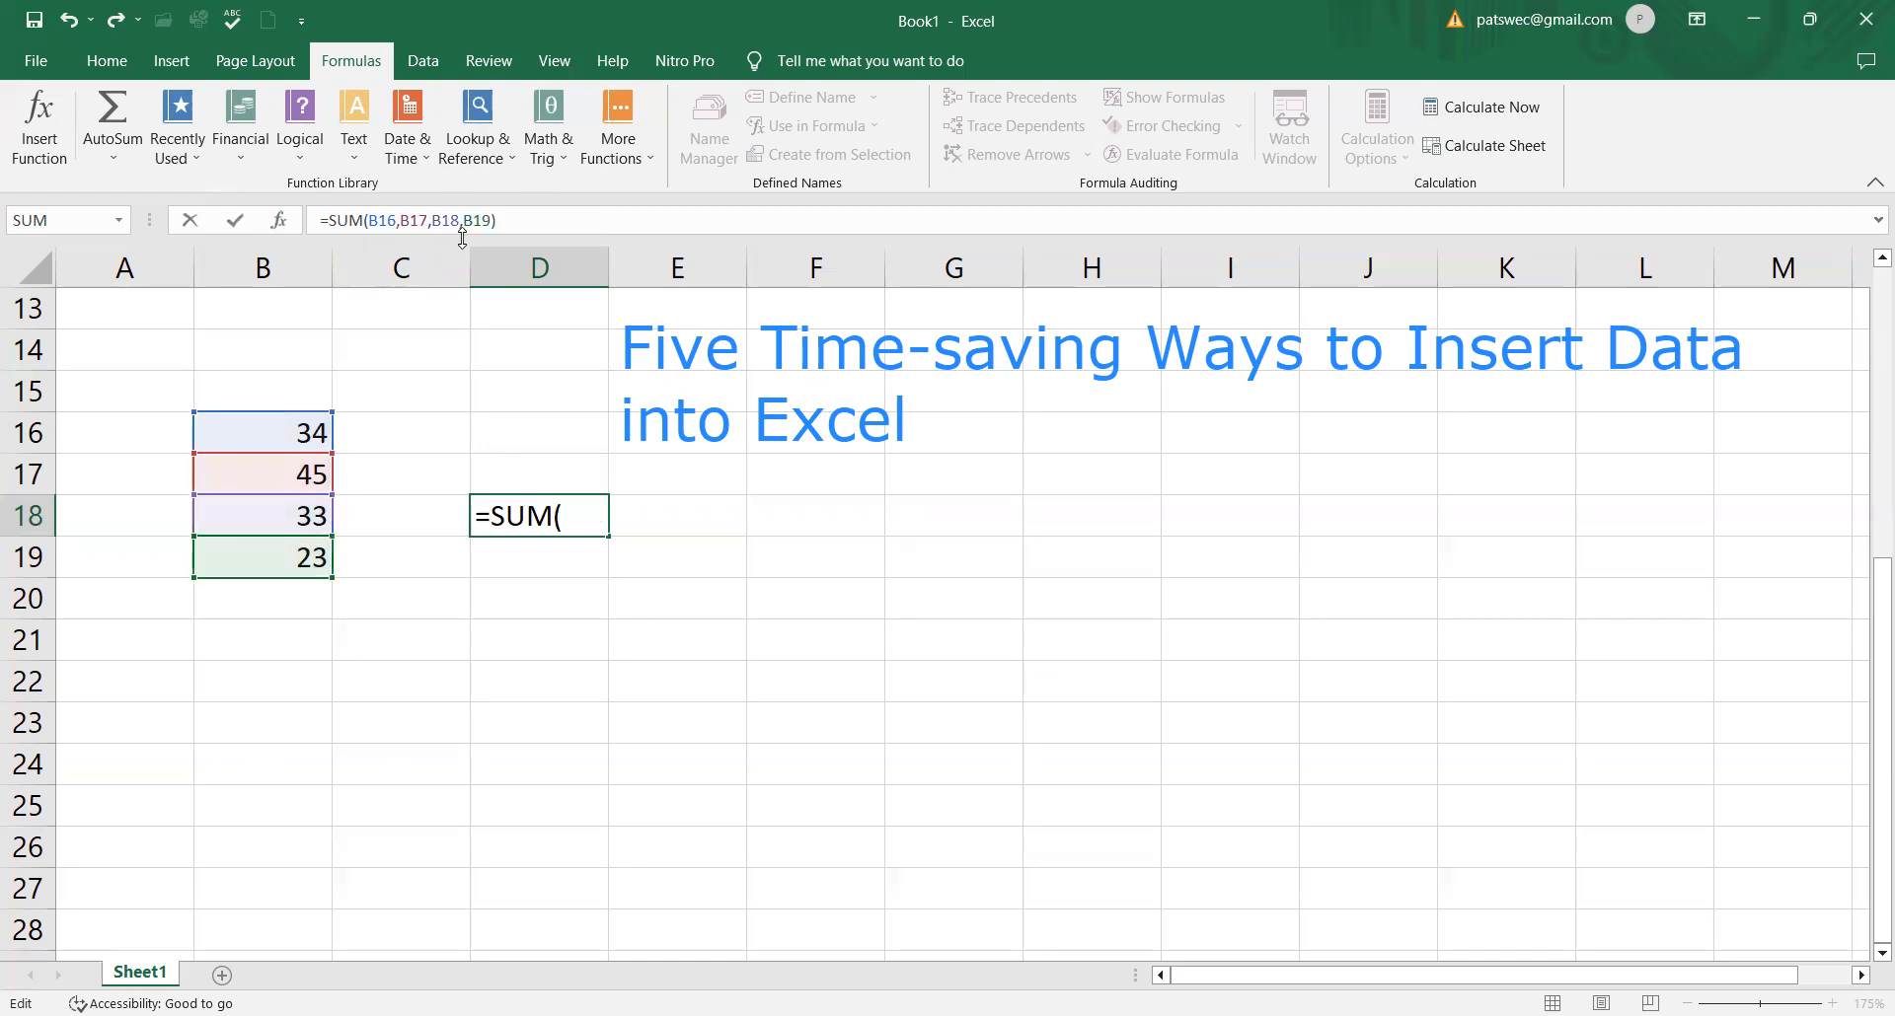
pyautogui.press('Return')
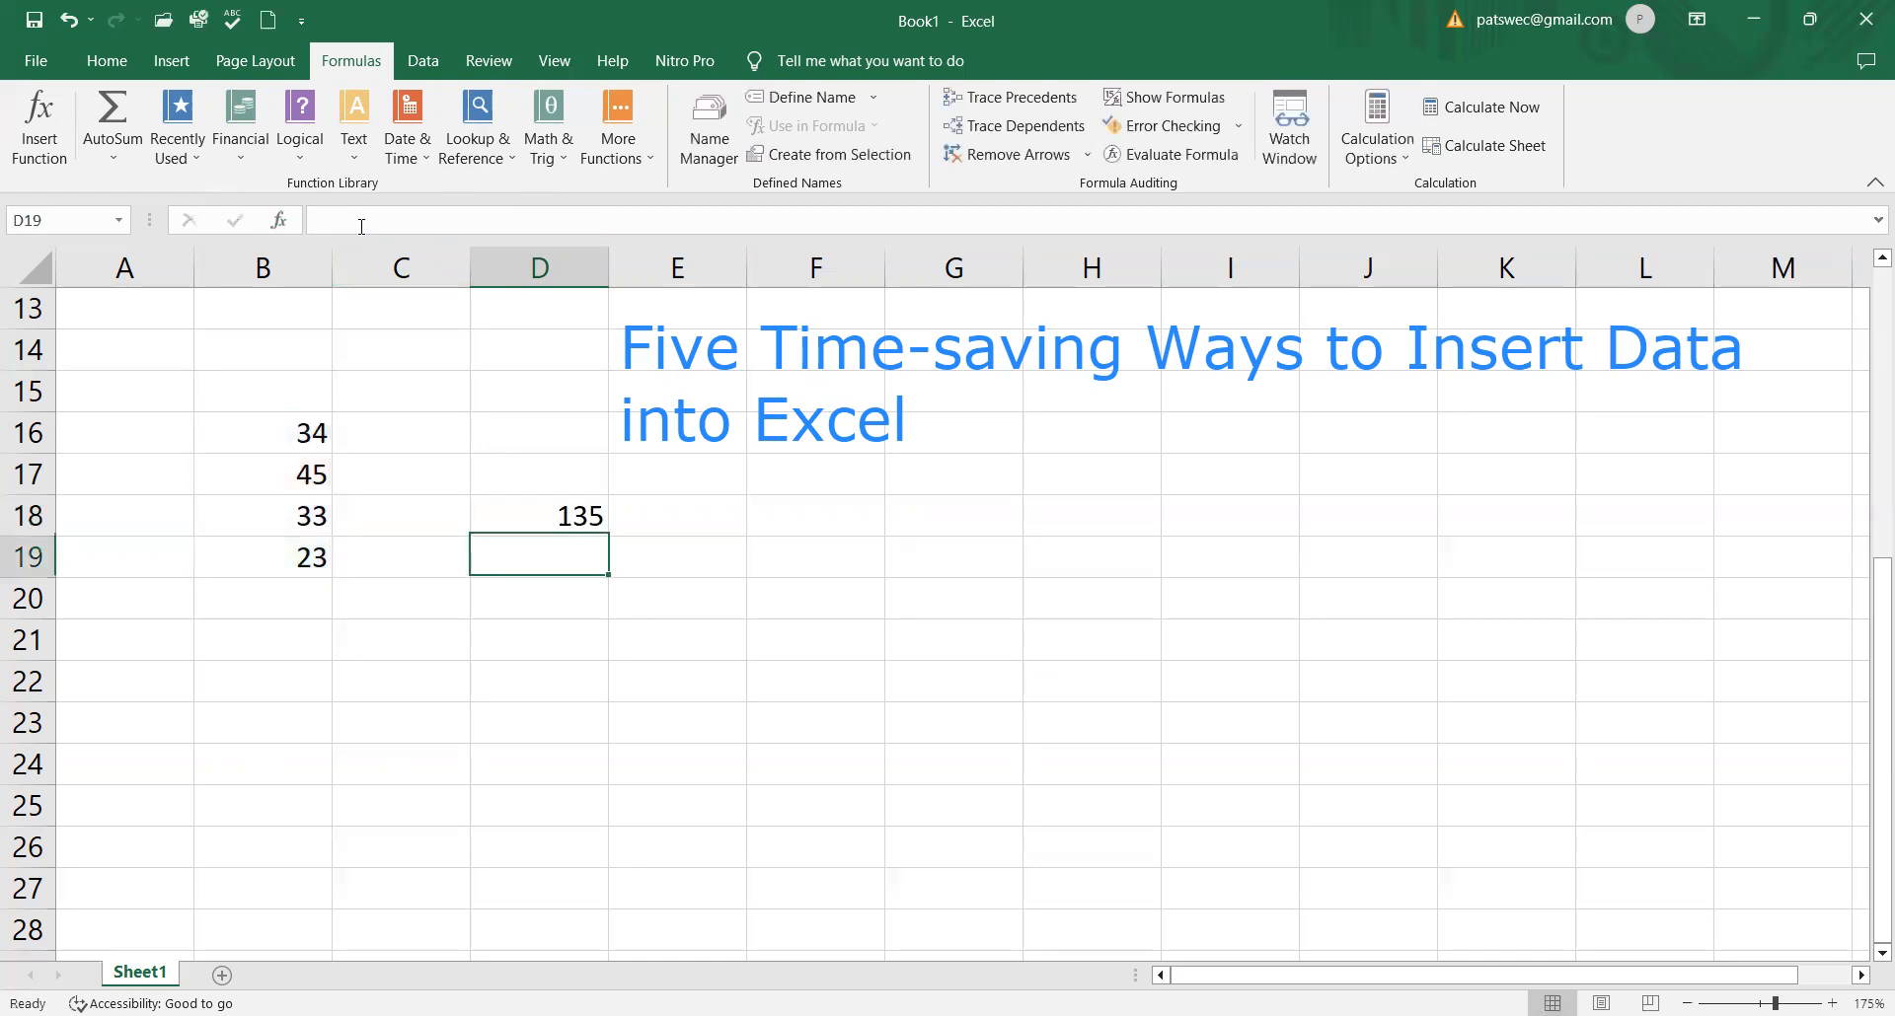
# Step: Total the numbers in B16 to B19 into cell B20 with the AutoSum Sum function, and select the total
pyautogui.click(555, 513)
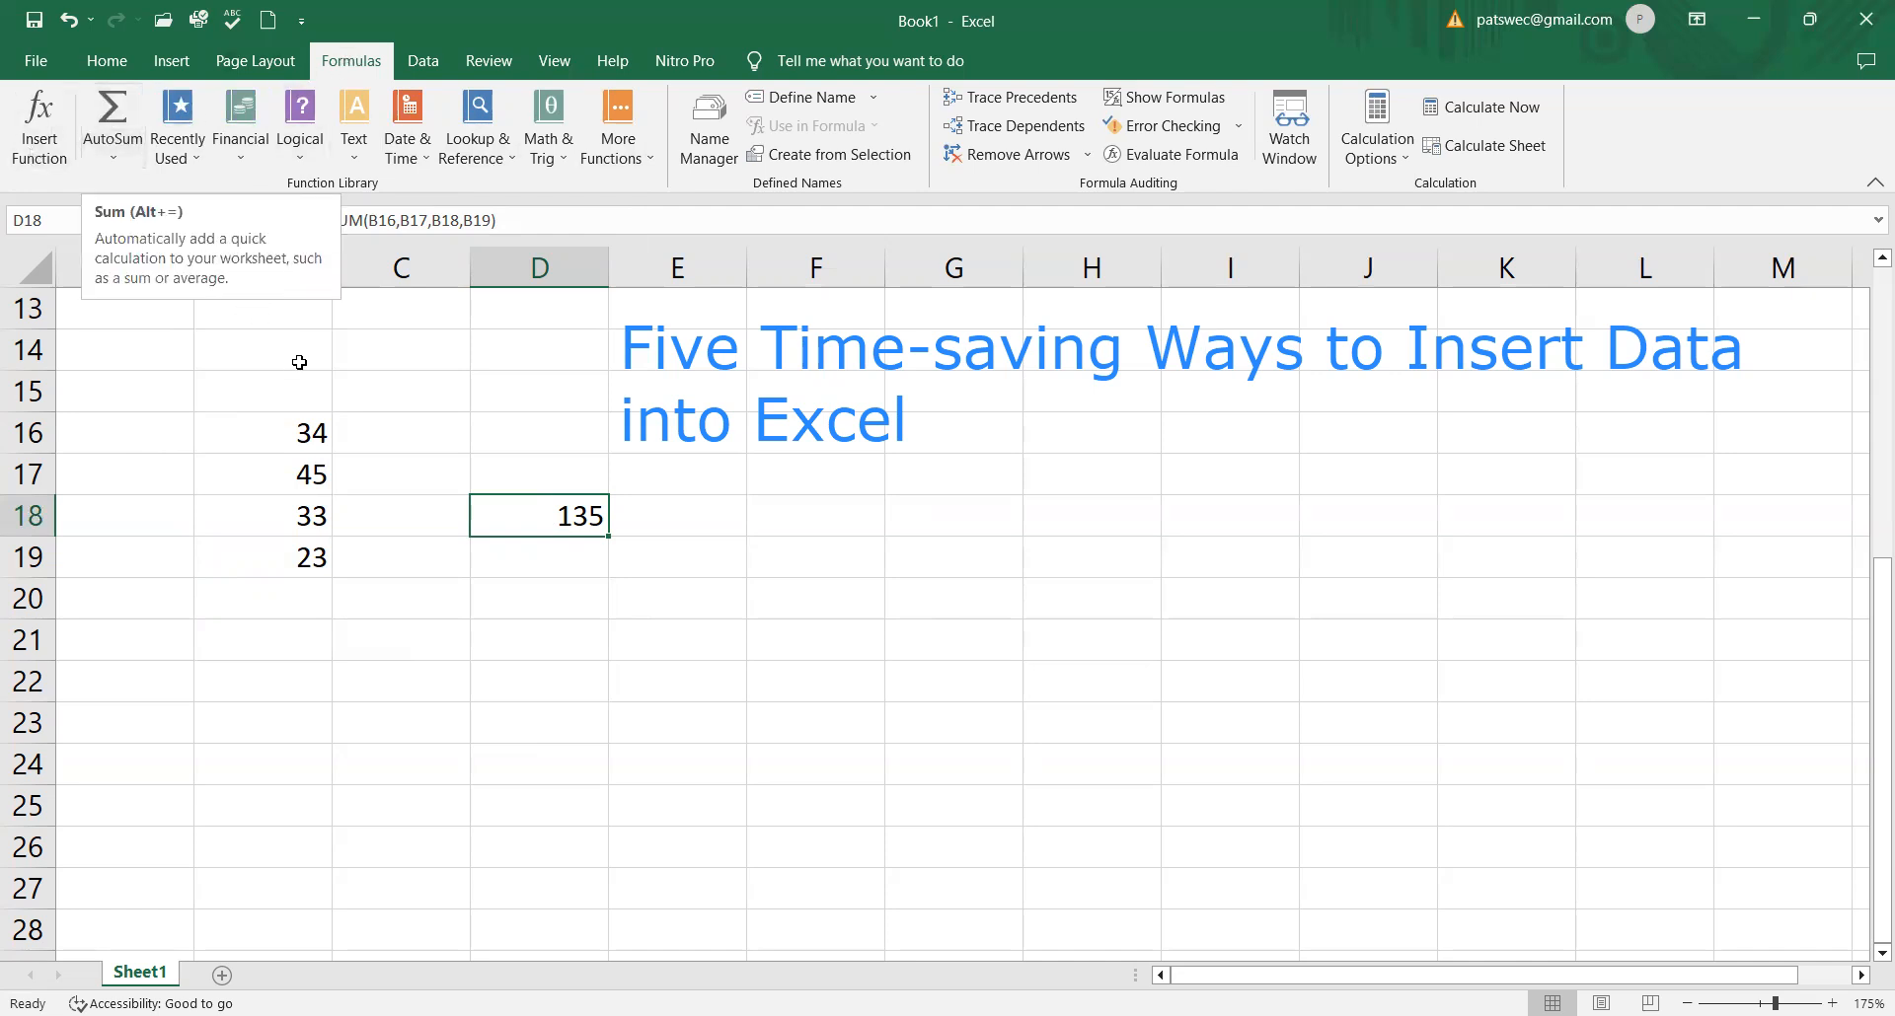
pyautogui.click(307, 432)
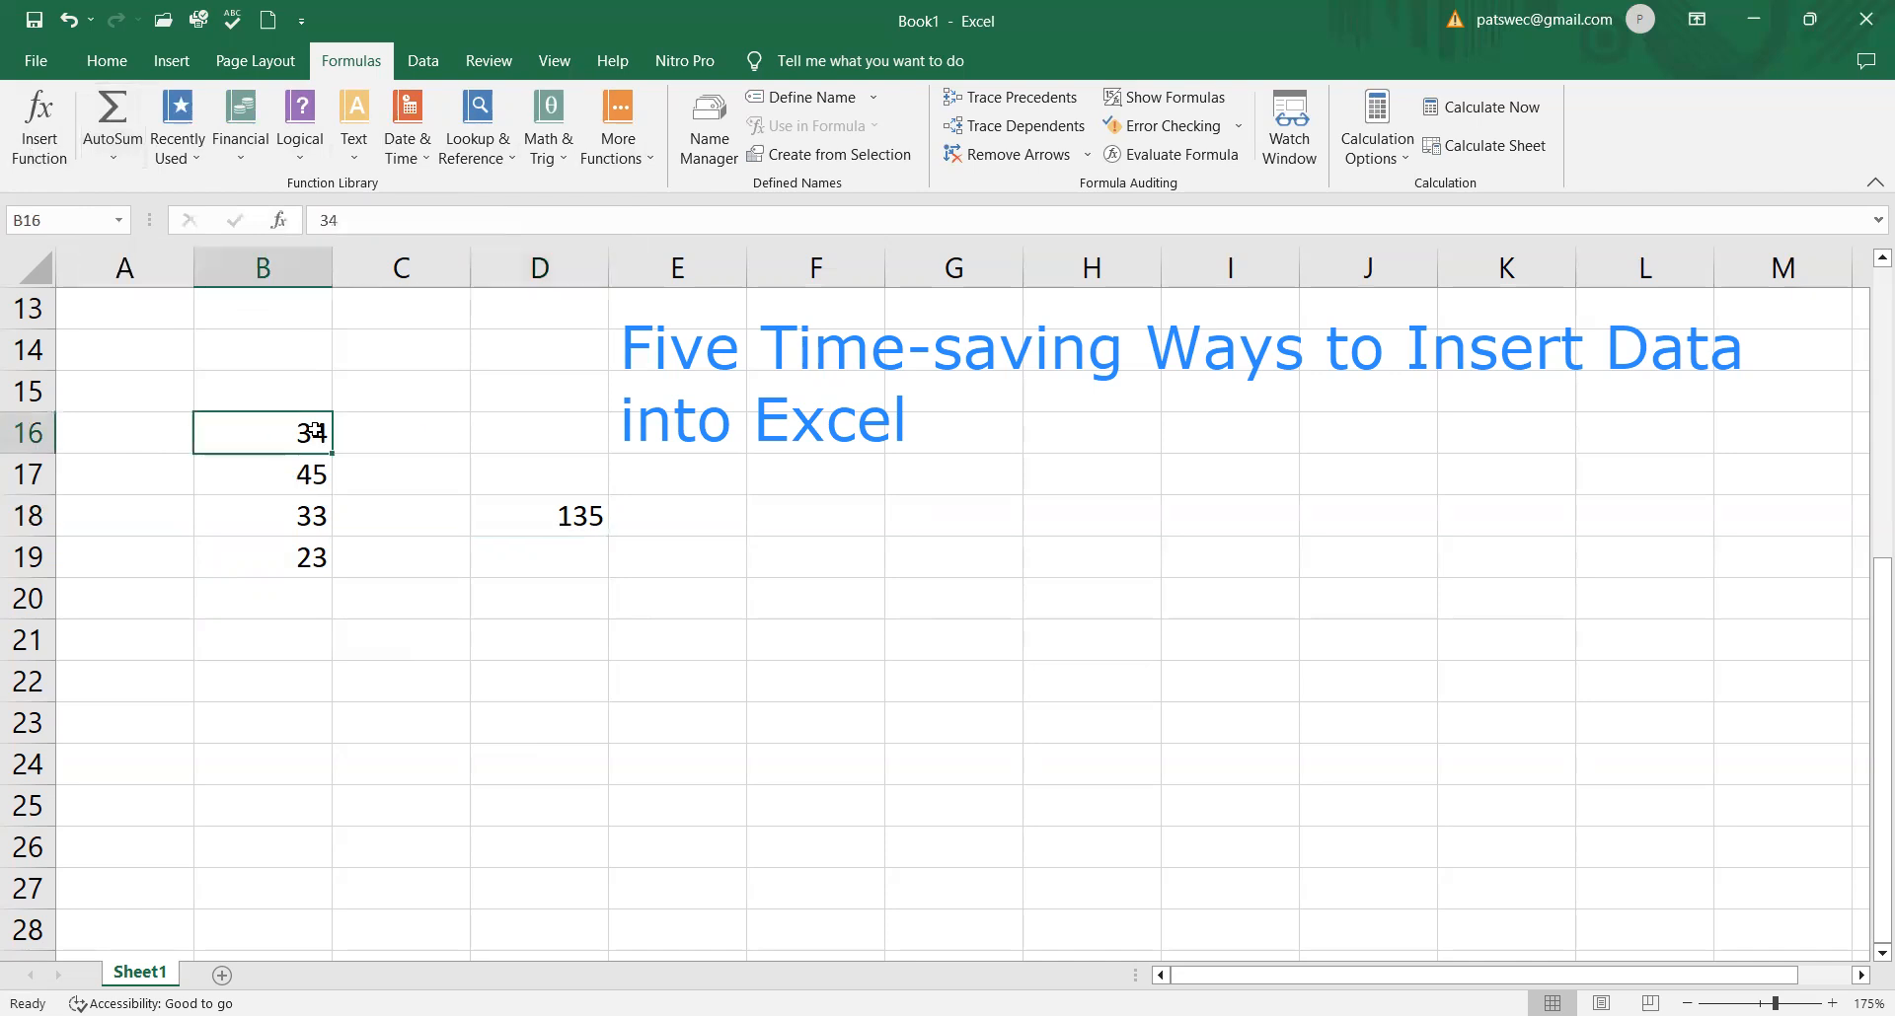
pyautogui.moveTo(315, 449); pyautogui.dragTo(312, 557)
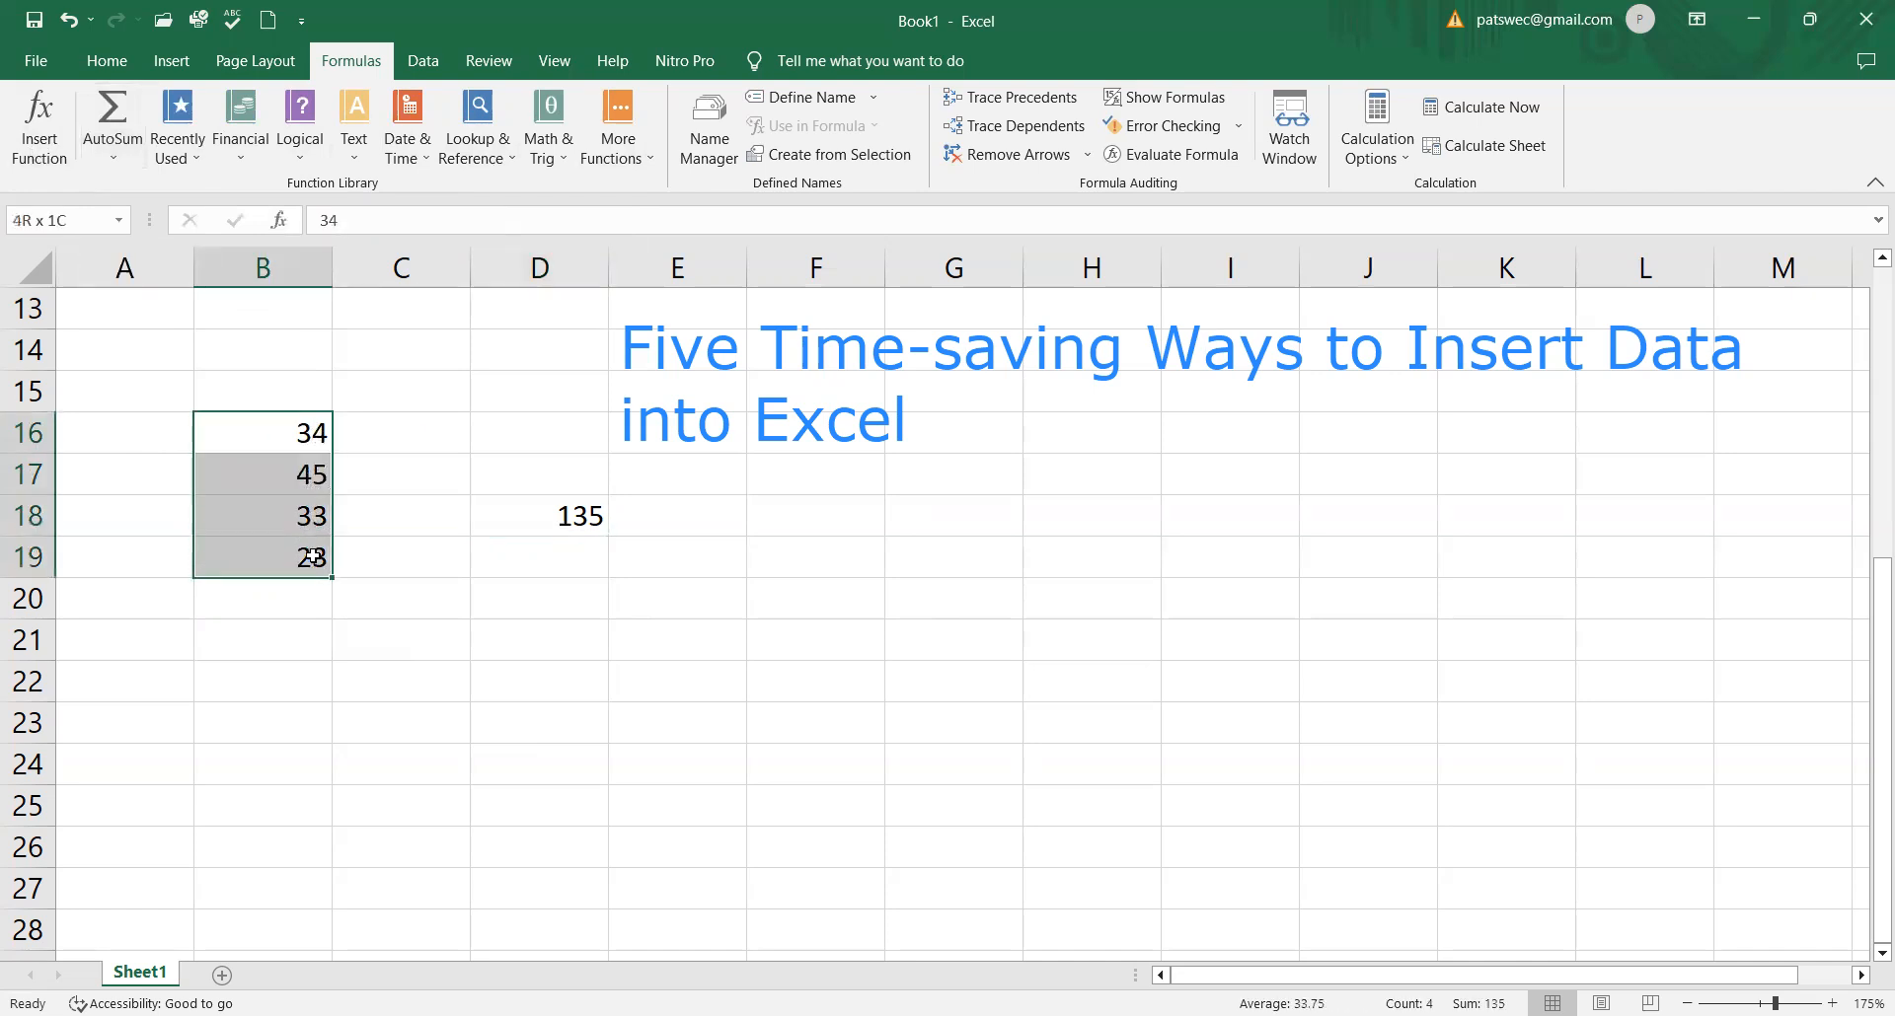
pyautogui.moveTo(312, 556); pyautogui.dragTo(315, 586)
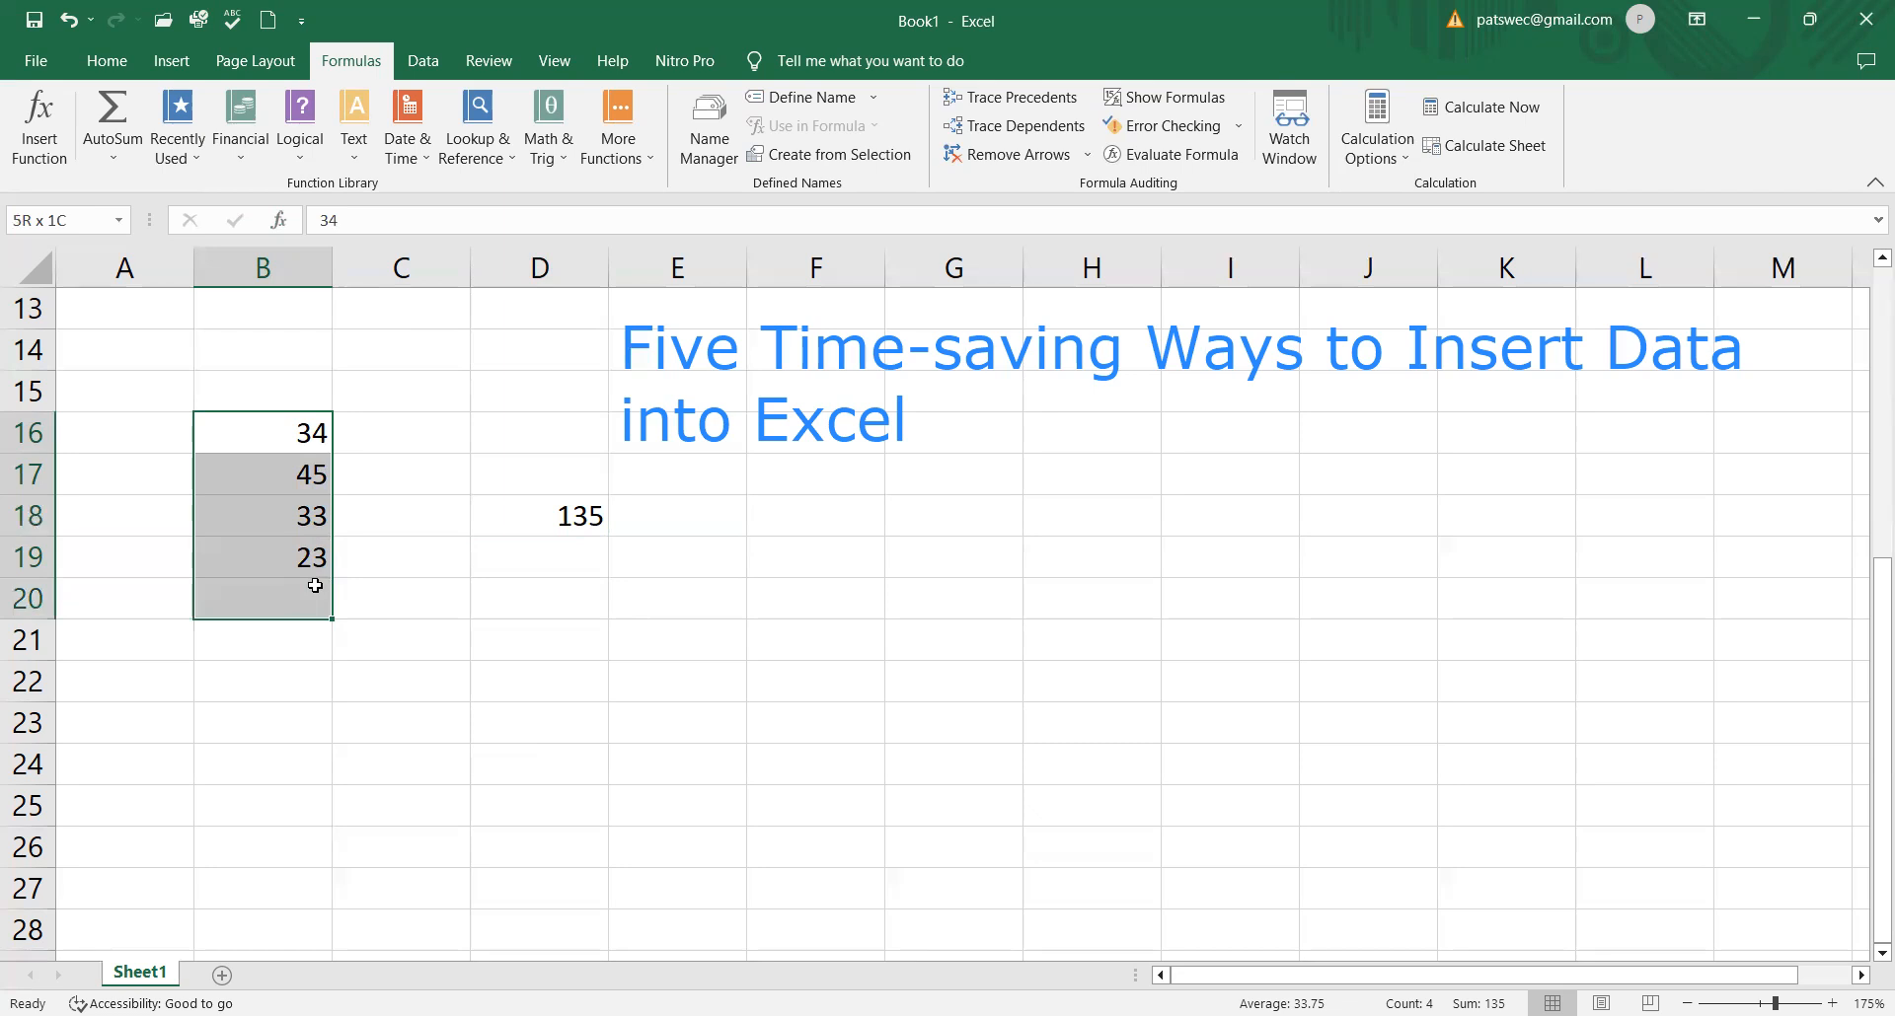
pyautogui.moveTo(315, 586); pyautogui.dragTo(315, 586)
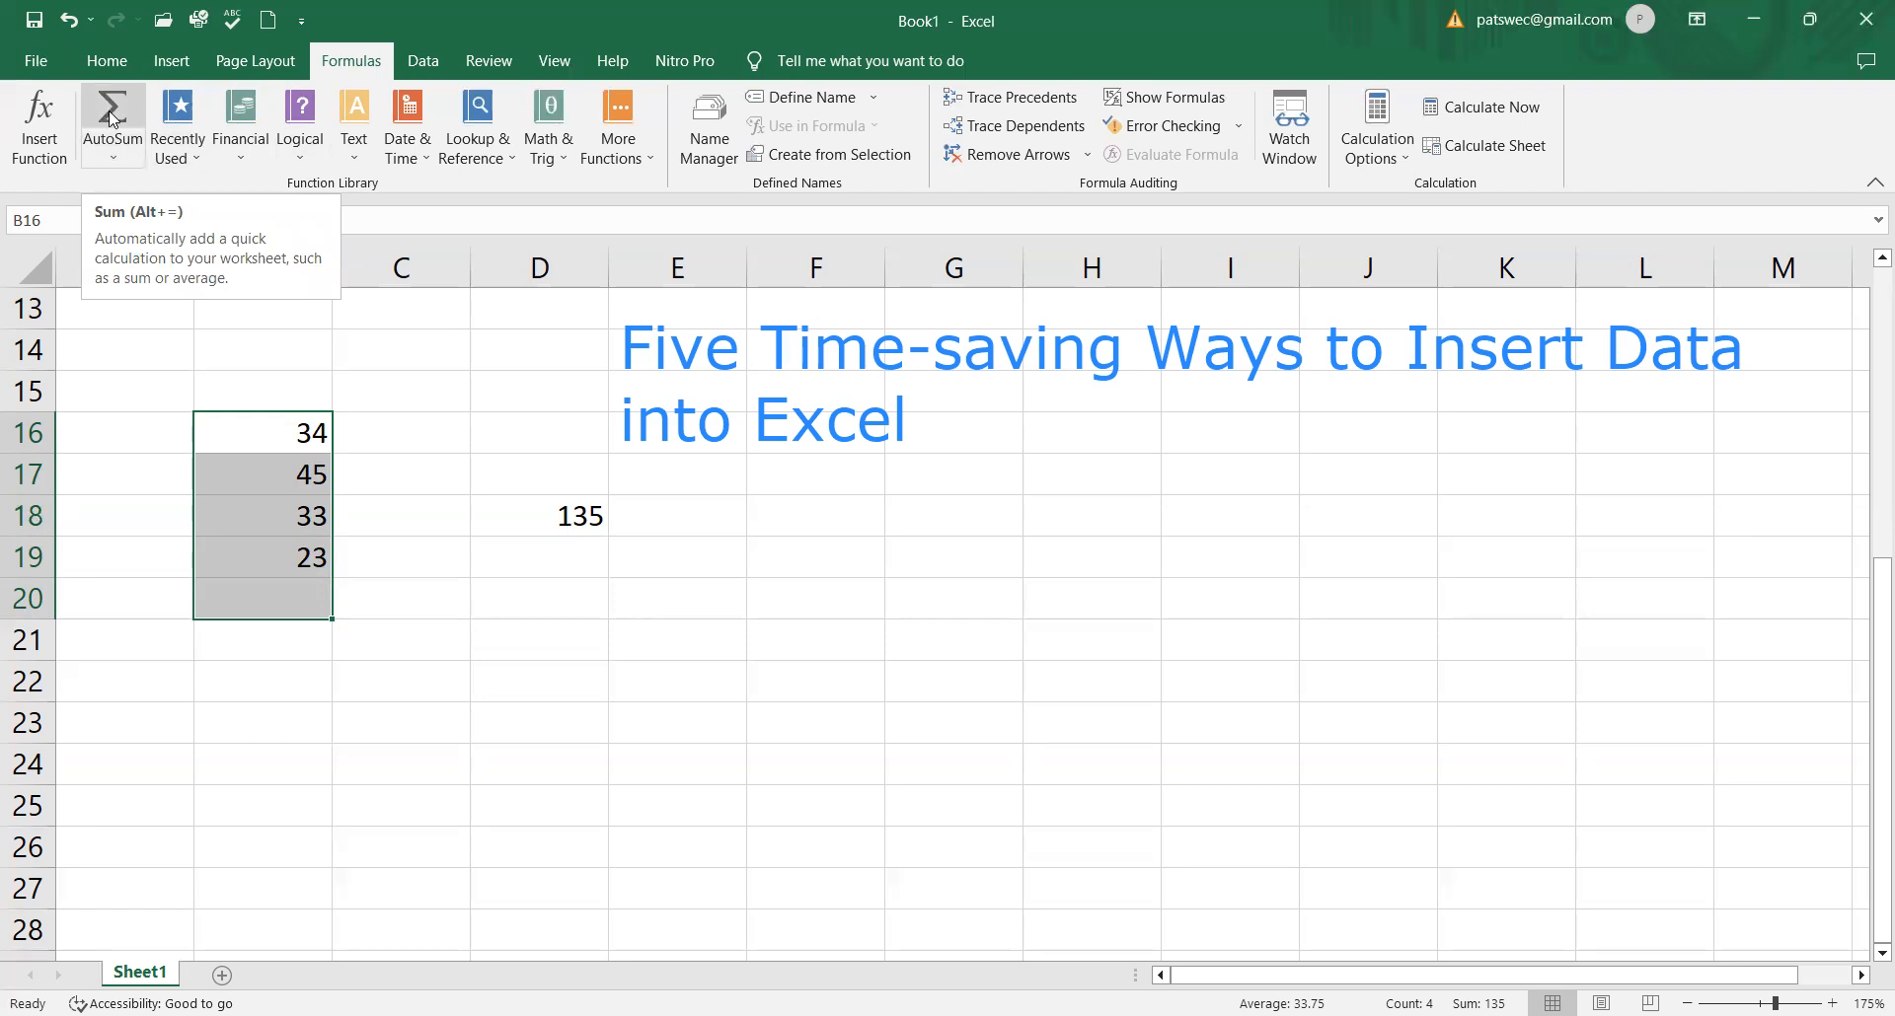
pyautogui.click(115, 162)
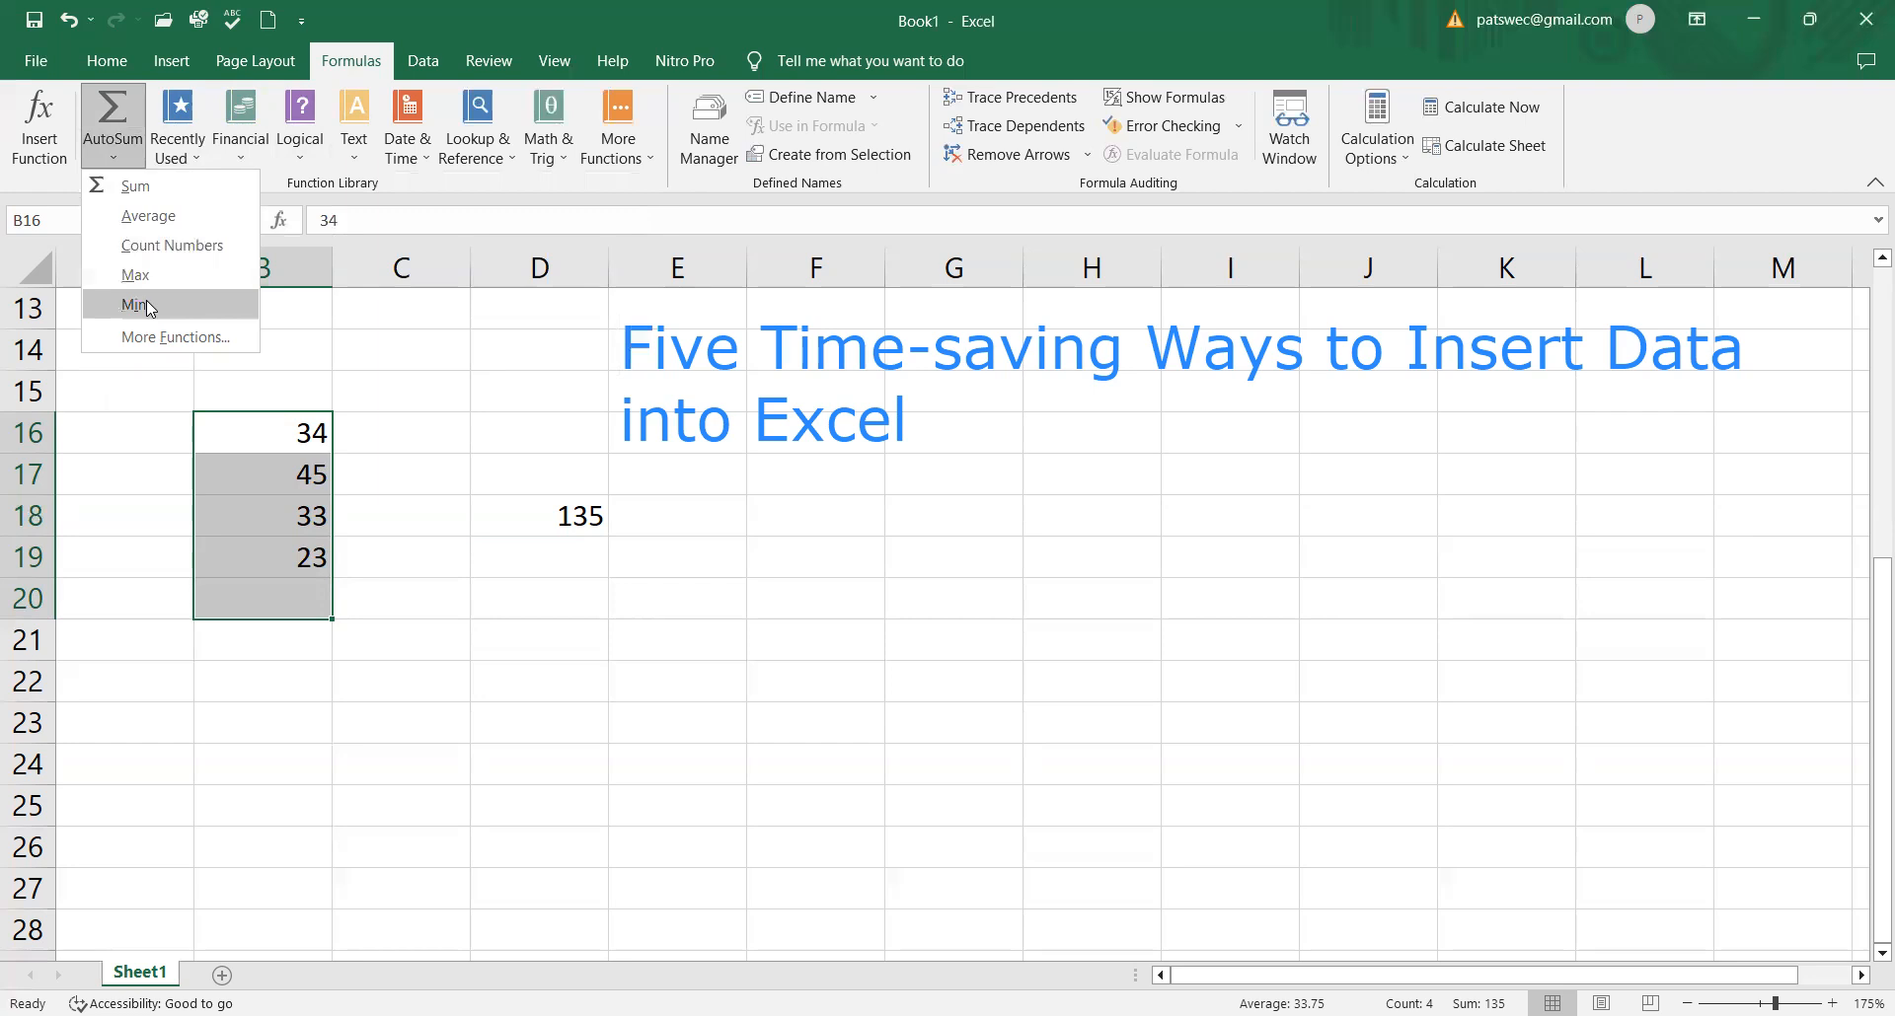
pyautogui.click(145, 187)
pyautogui.click(309, 599)
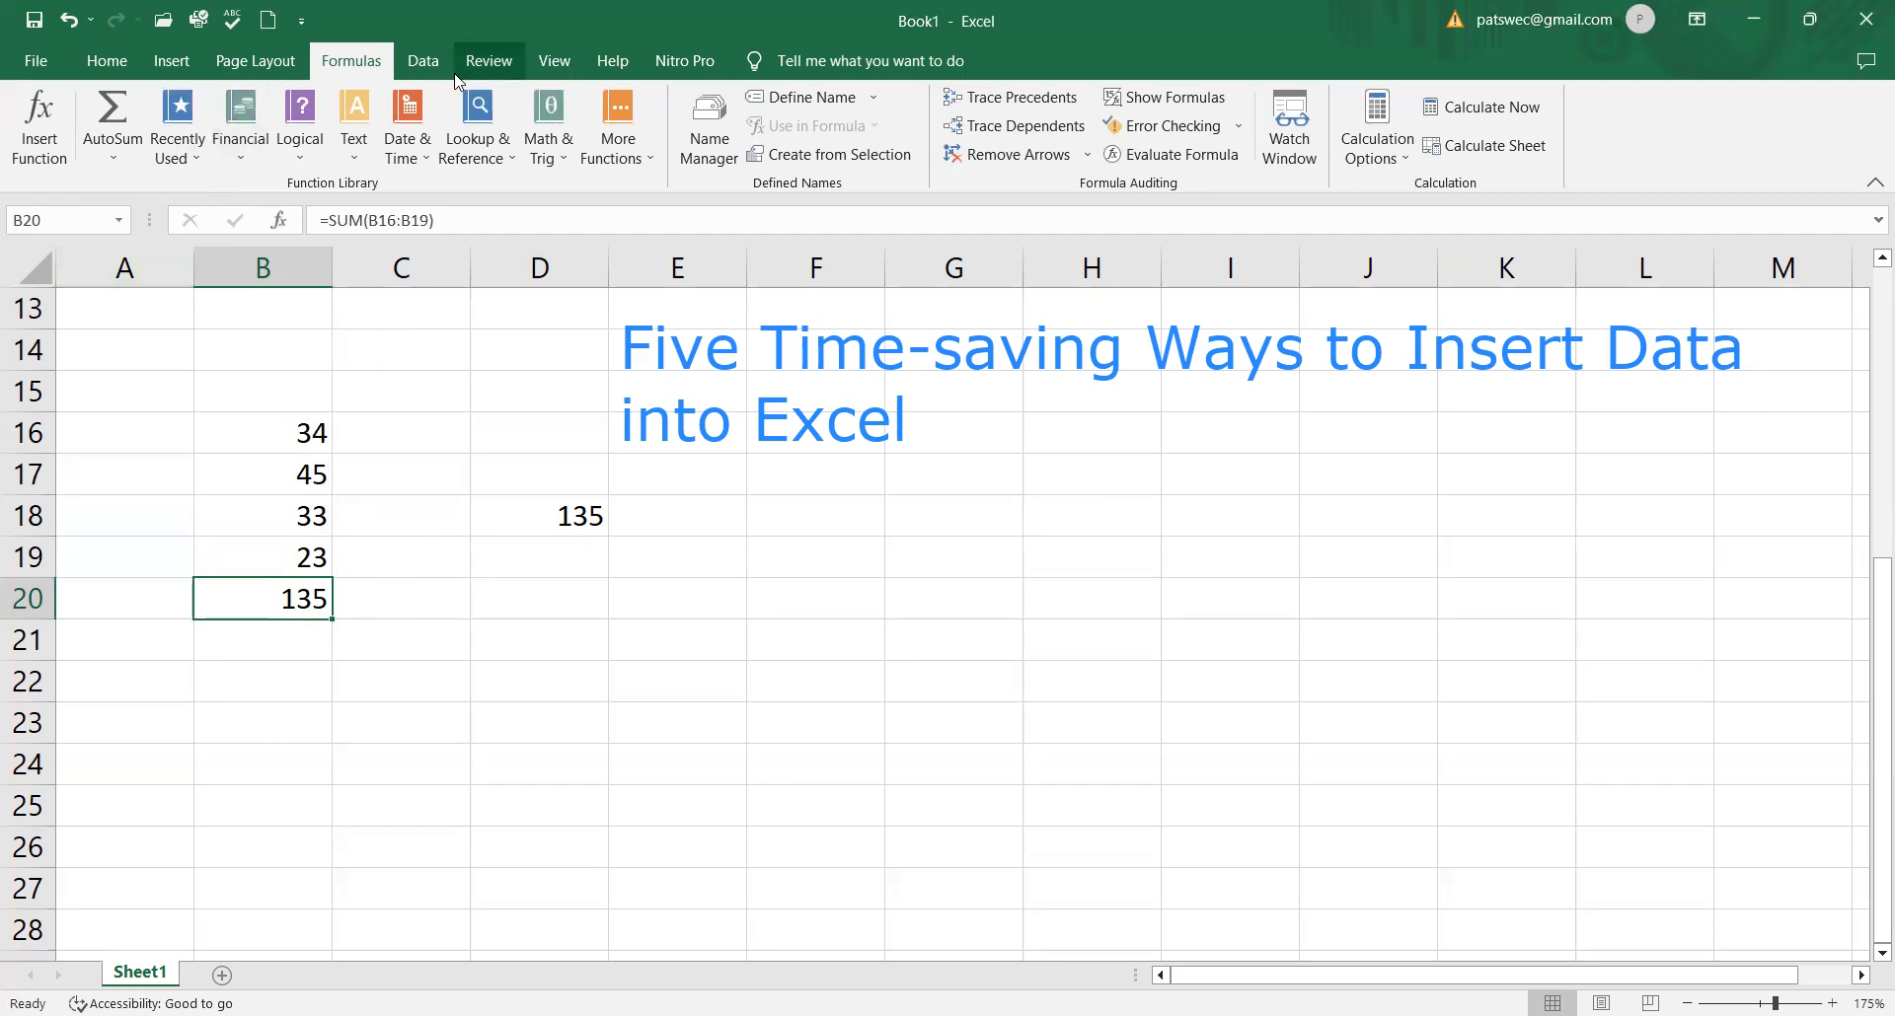
# Step: Insert the SUM function from the Math & Trig category into cell D21 using Insert Function
pyautogui.click(483, 626)
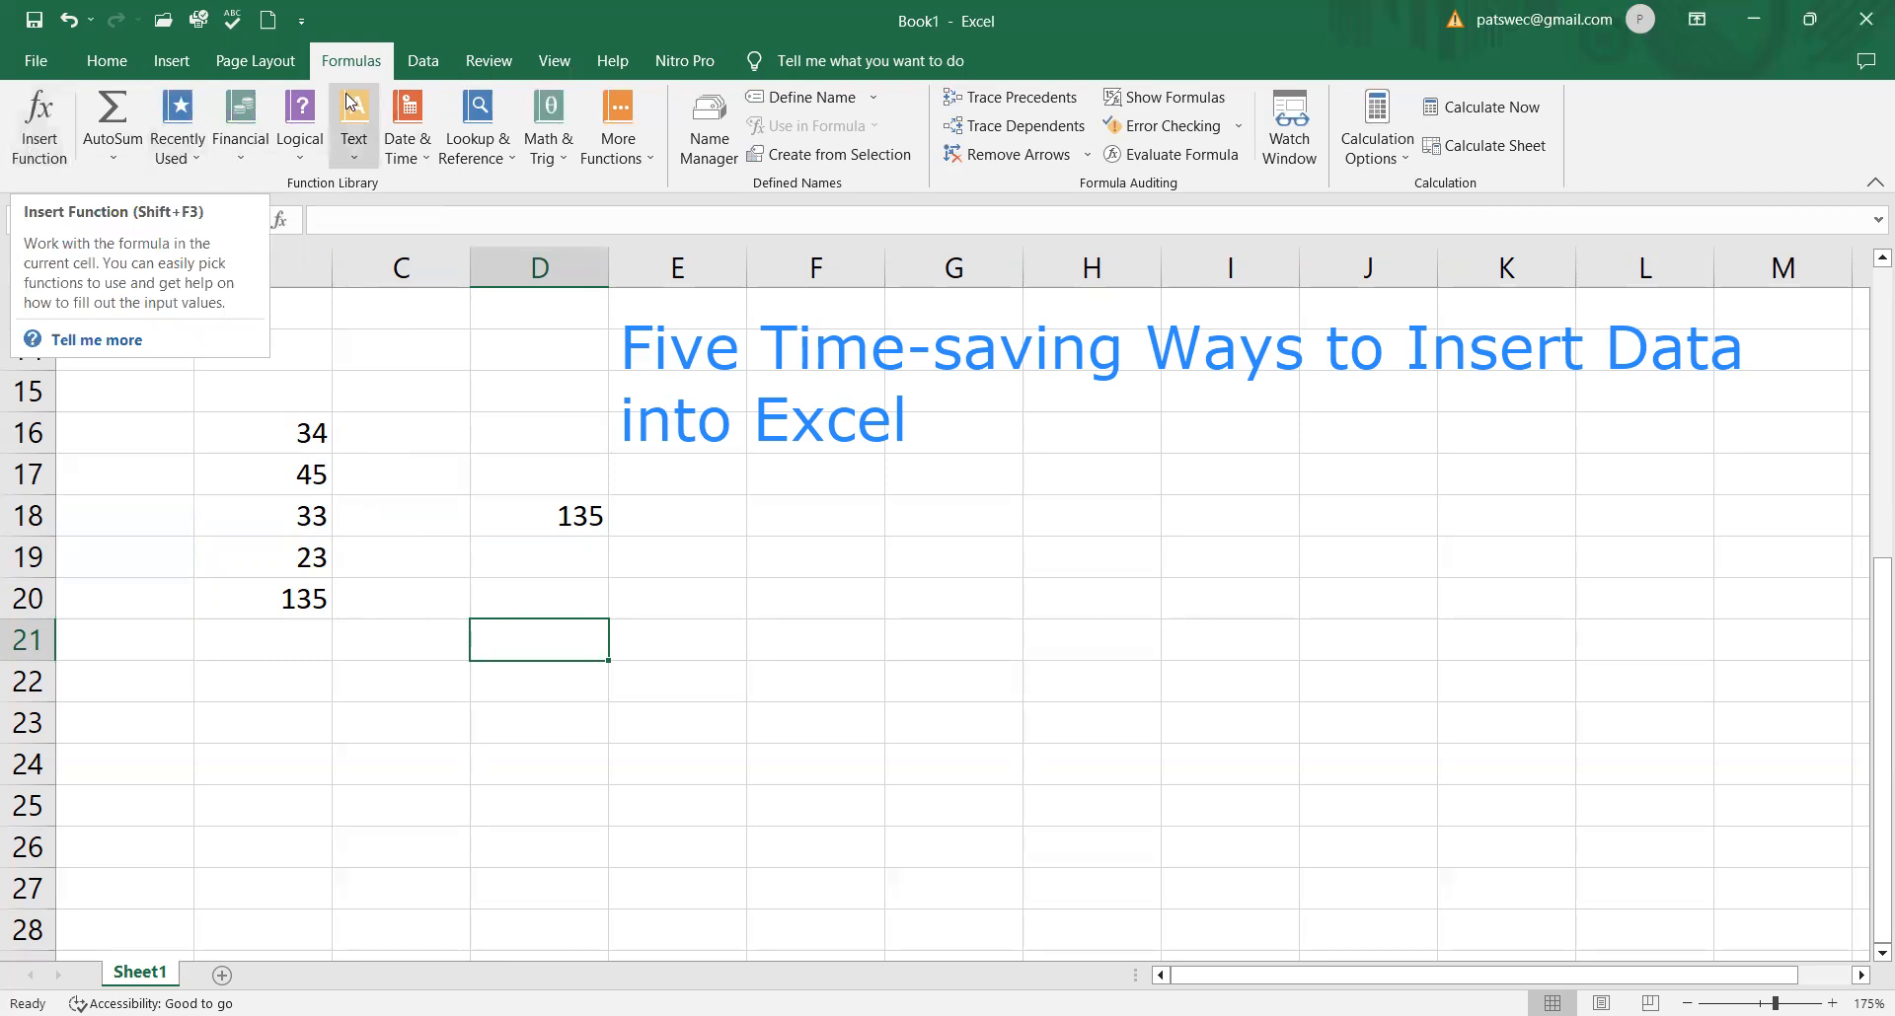
pyautogui.click(22, 128)
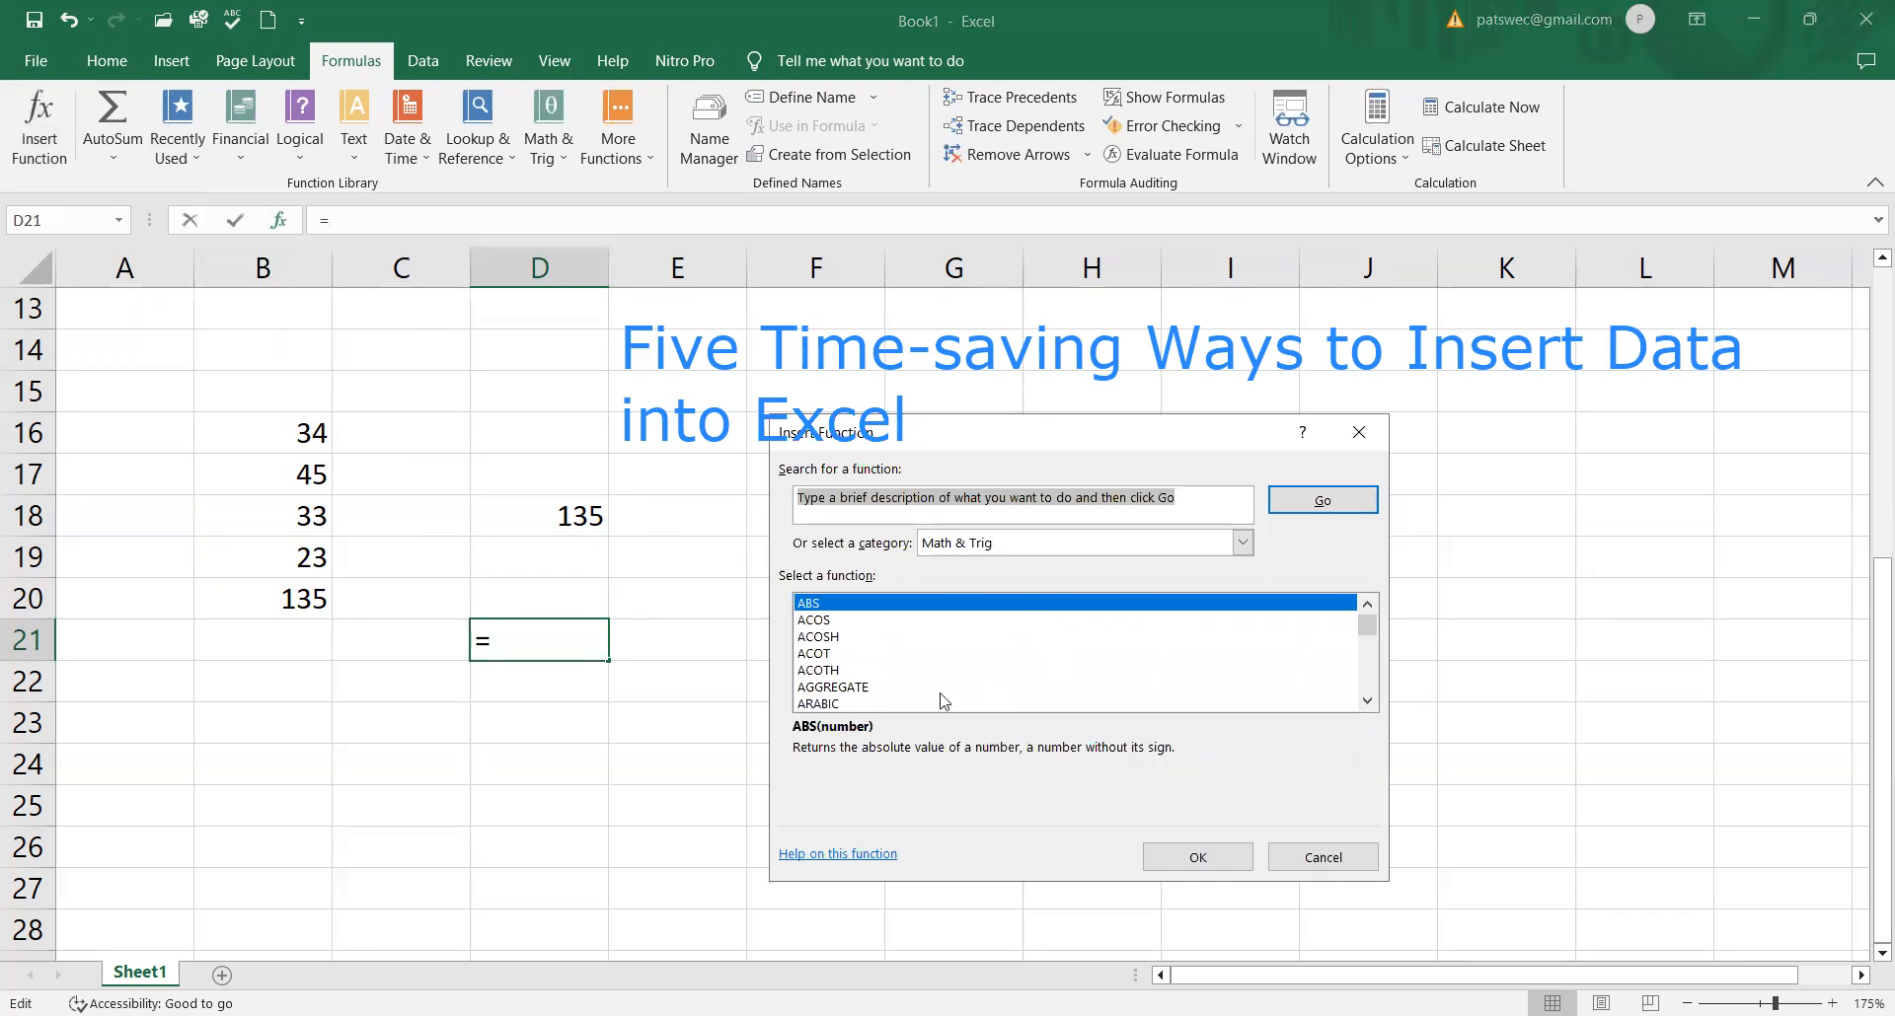
pyautogui.click(1367, 701)
pyautogui.click(1366, 701)
pyautogui.doubleClick(1367, 702)
pyautogui.doubleClick(1367, 701)
pyautogui.doubleClick(1367, 702)
pyautogui.doubleClick(1367, 702)
pyautogui.doubleClick(1367, 702)
pyautogui.click(1366, 702)
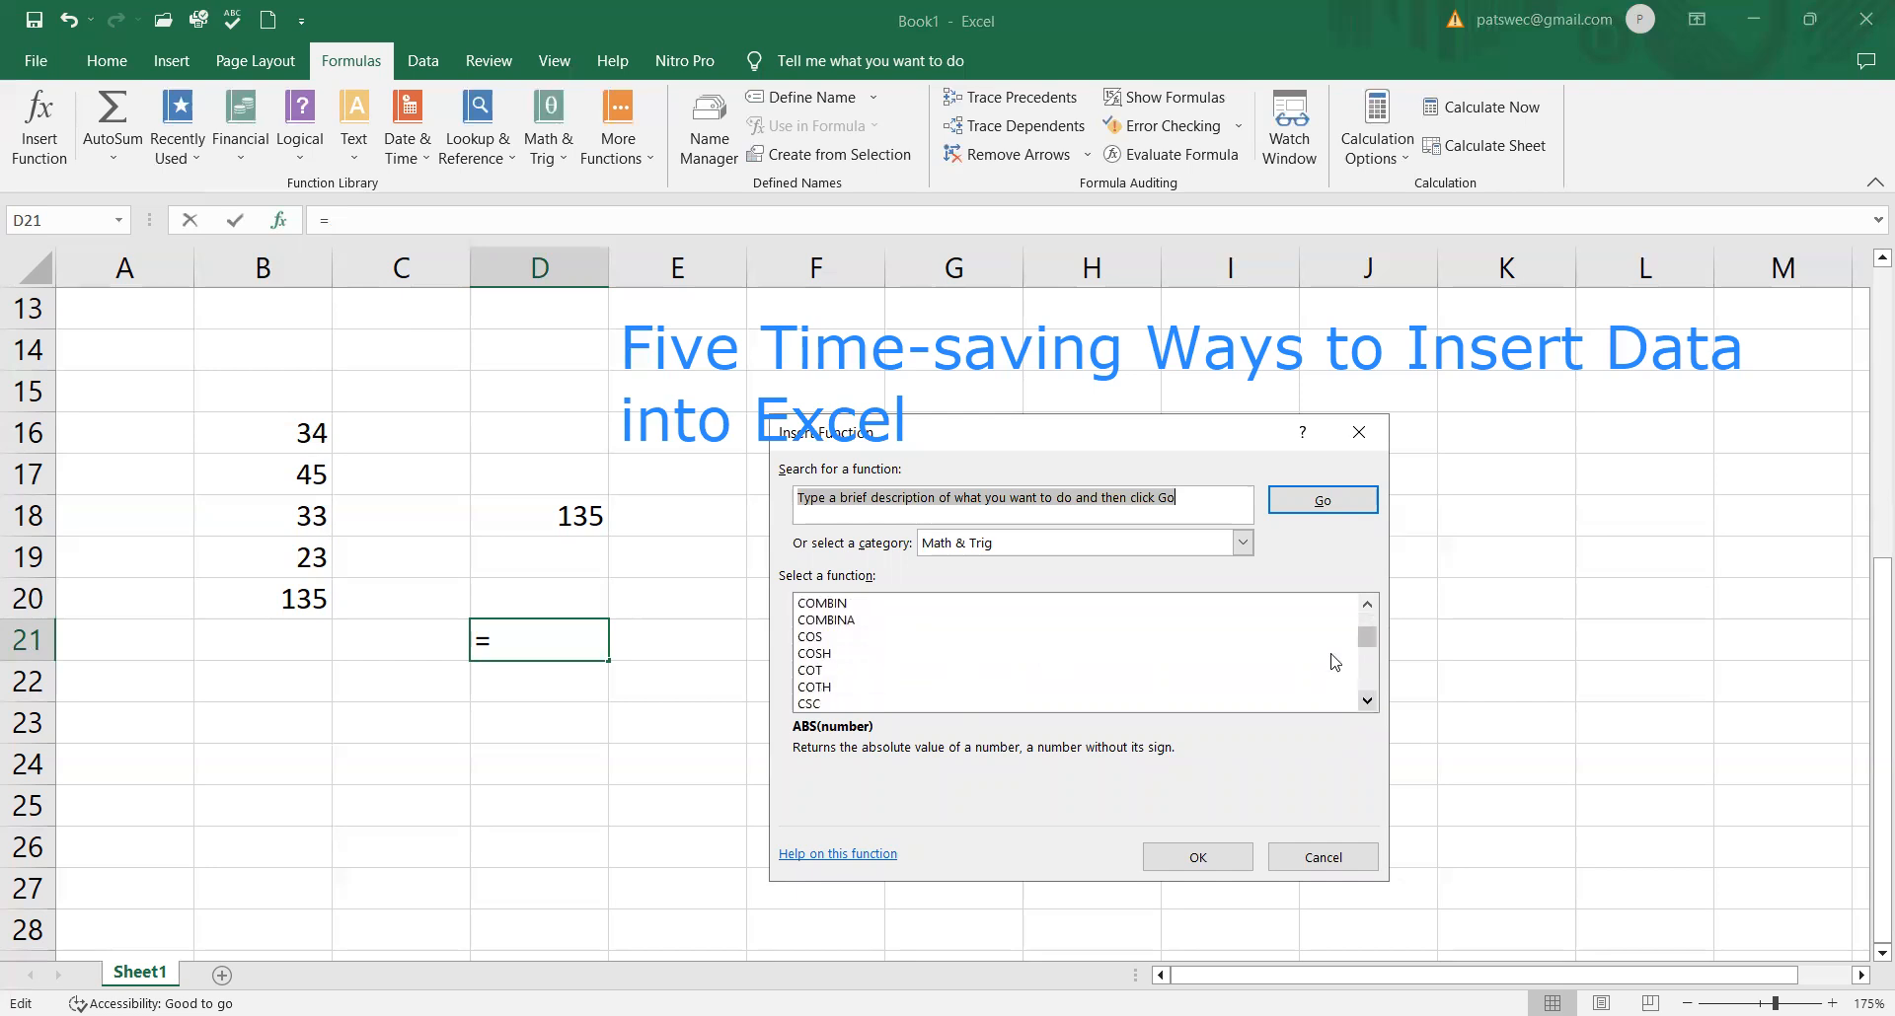
pyautogui.moveTo(1372, 643); pyautogui.dragTo(1371, 686)
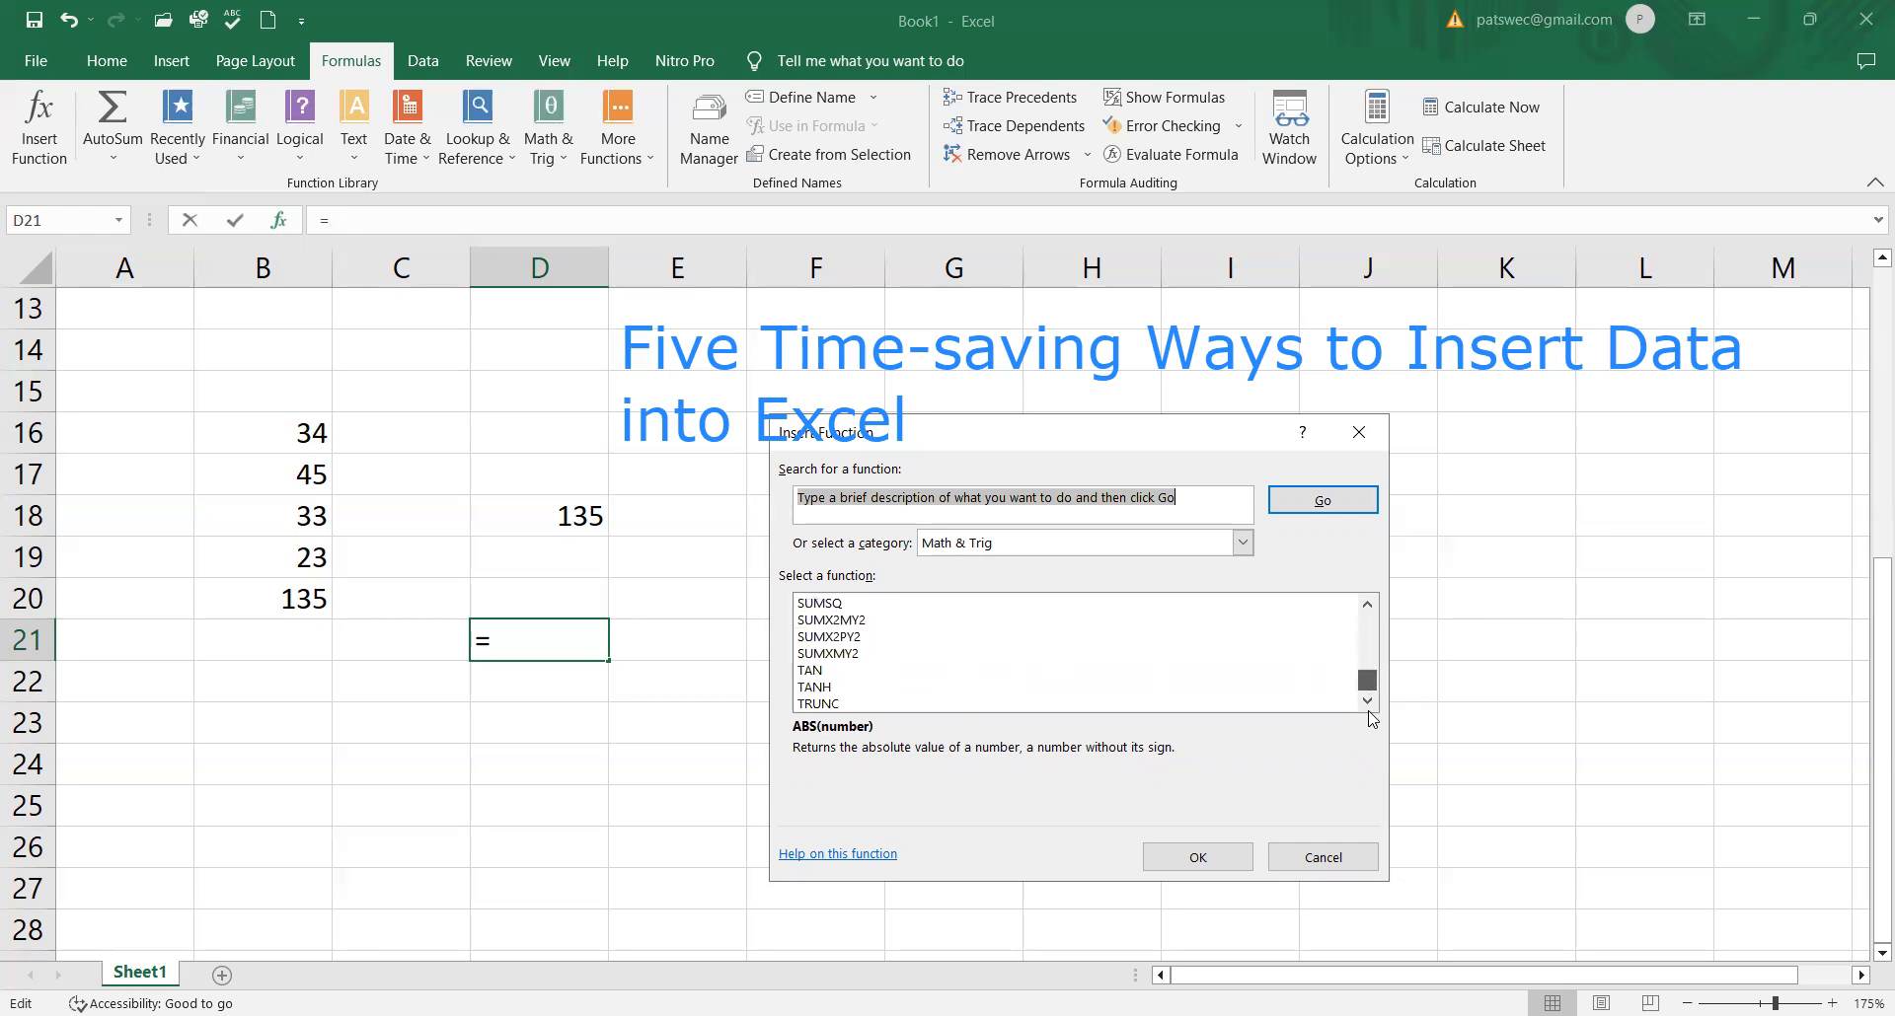
pyautogui.scroll(2, 796, 652)
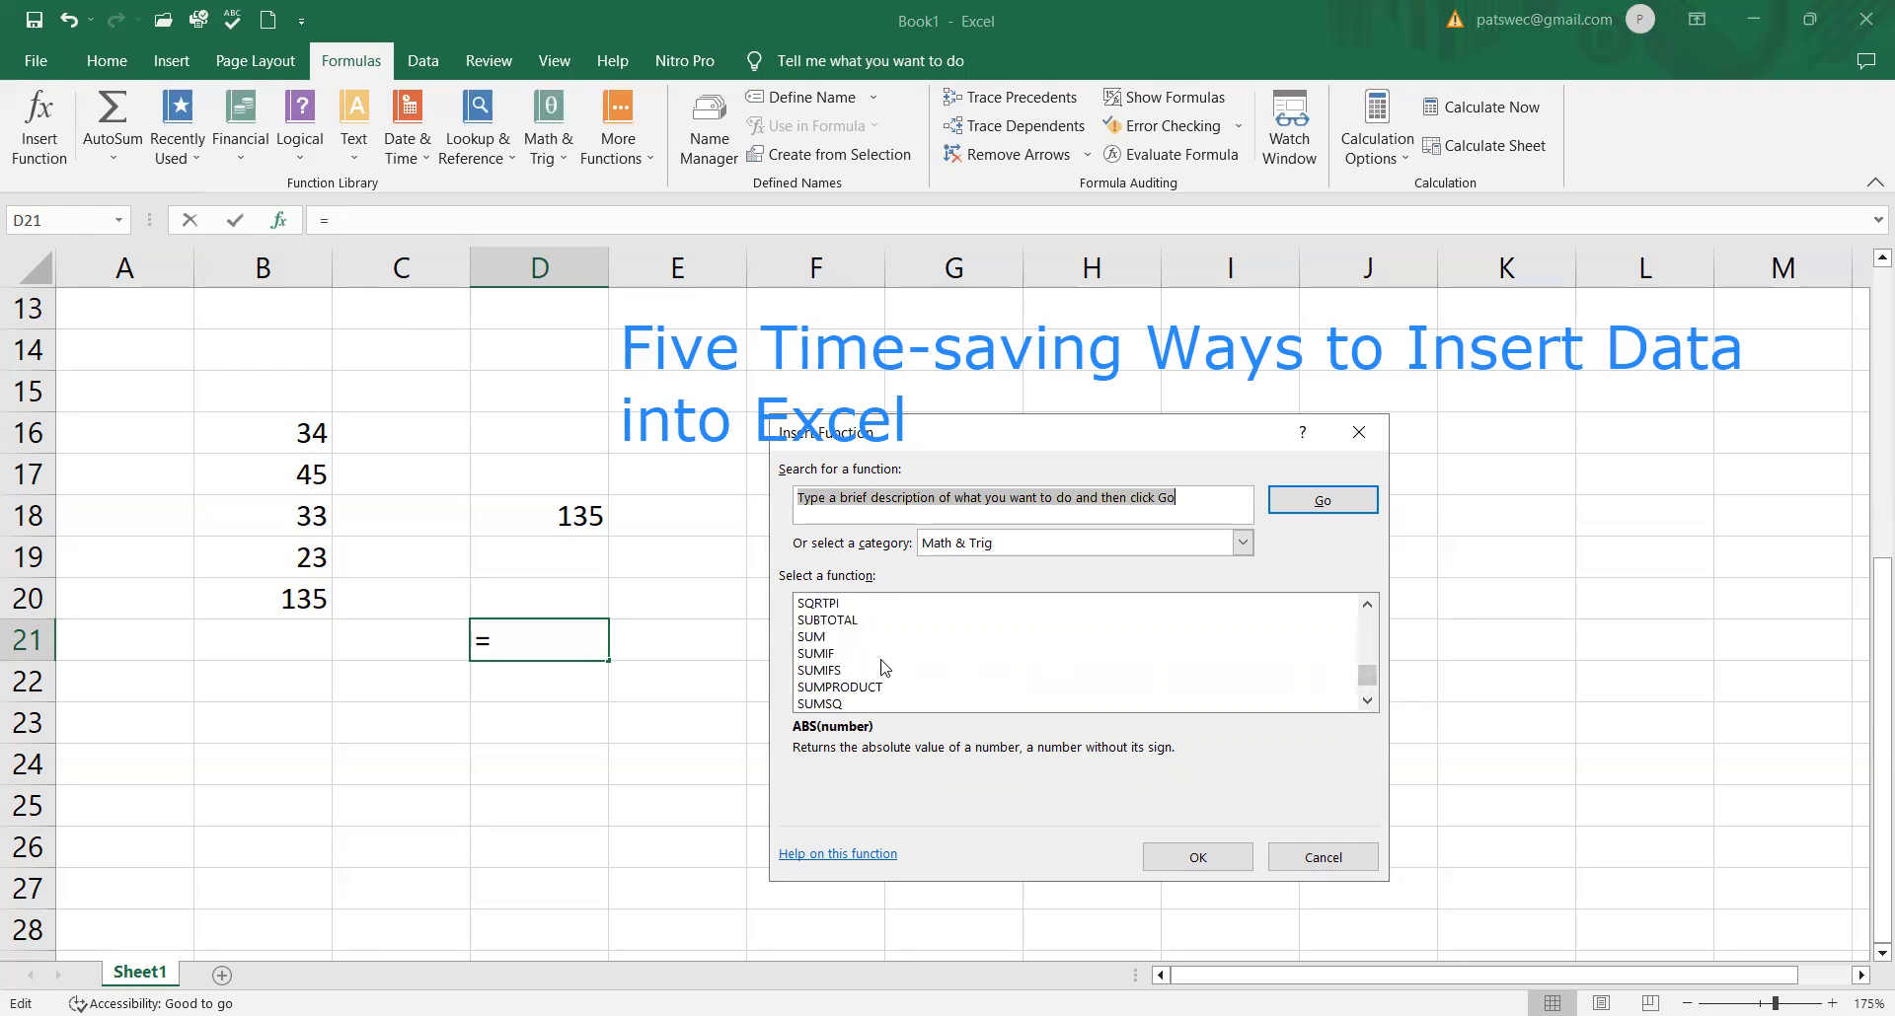
pyautogui.click(809, 638)
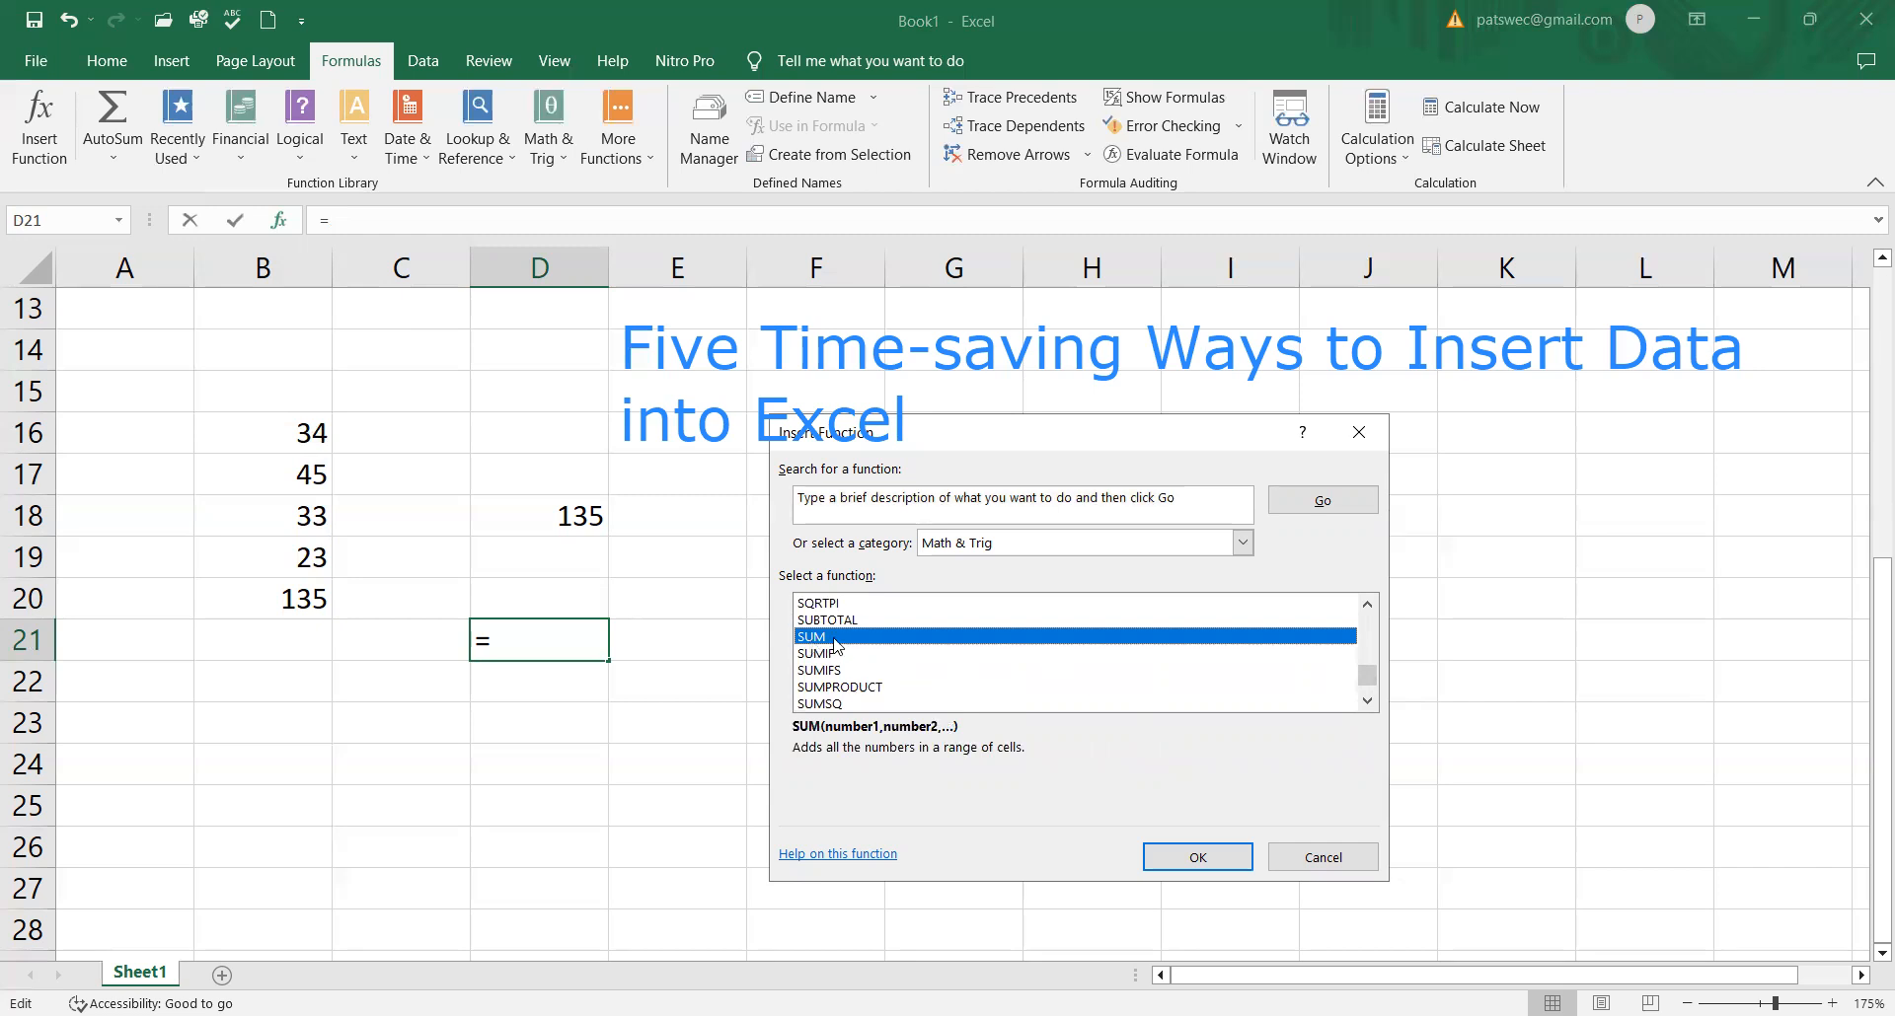
pyautogui.click(1212, 865)
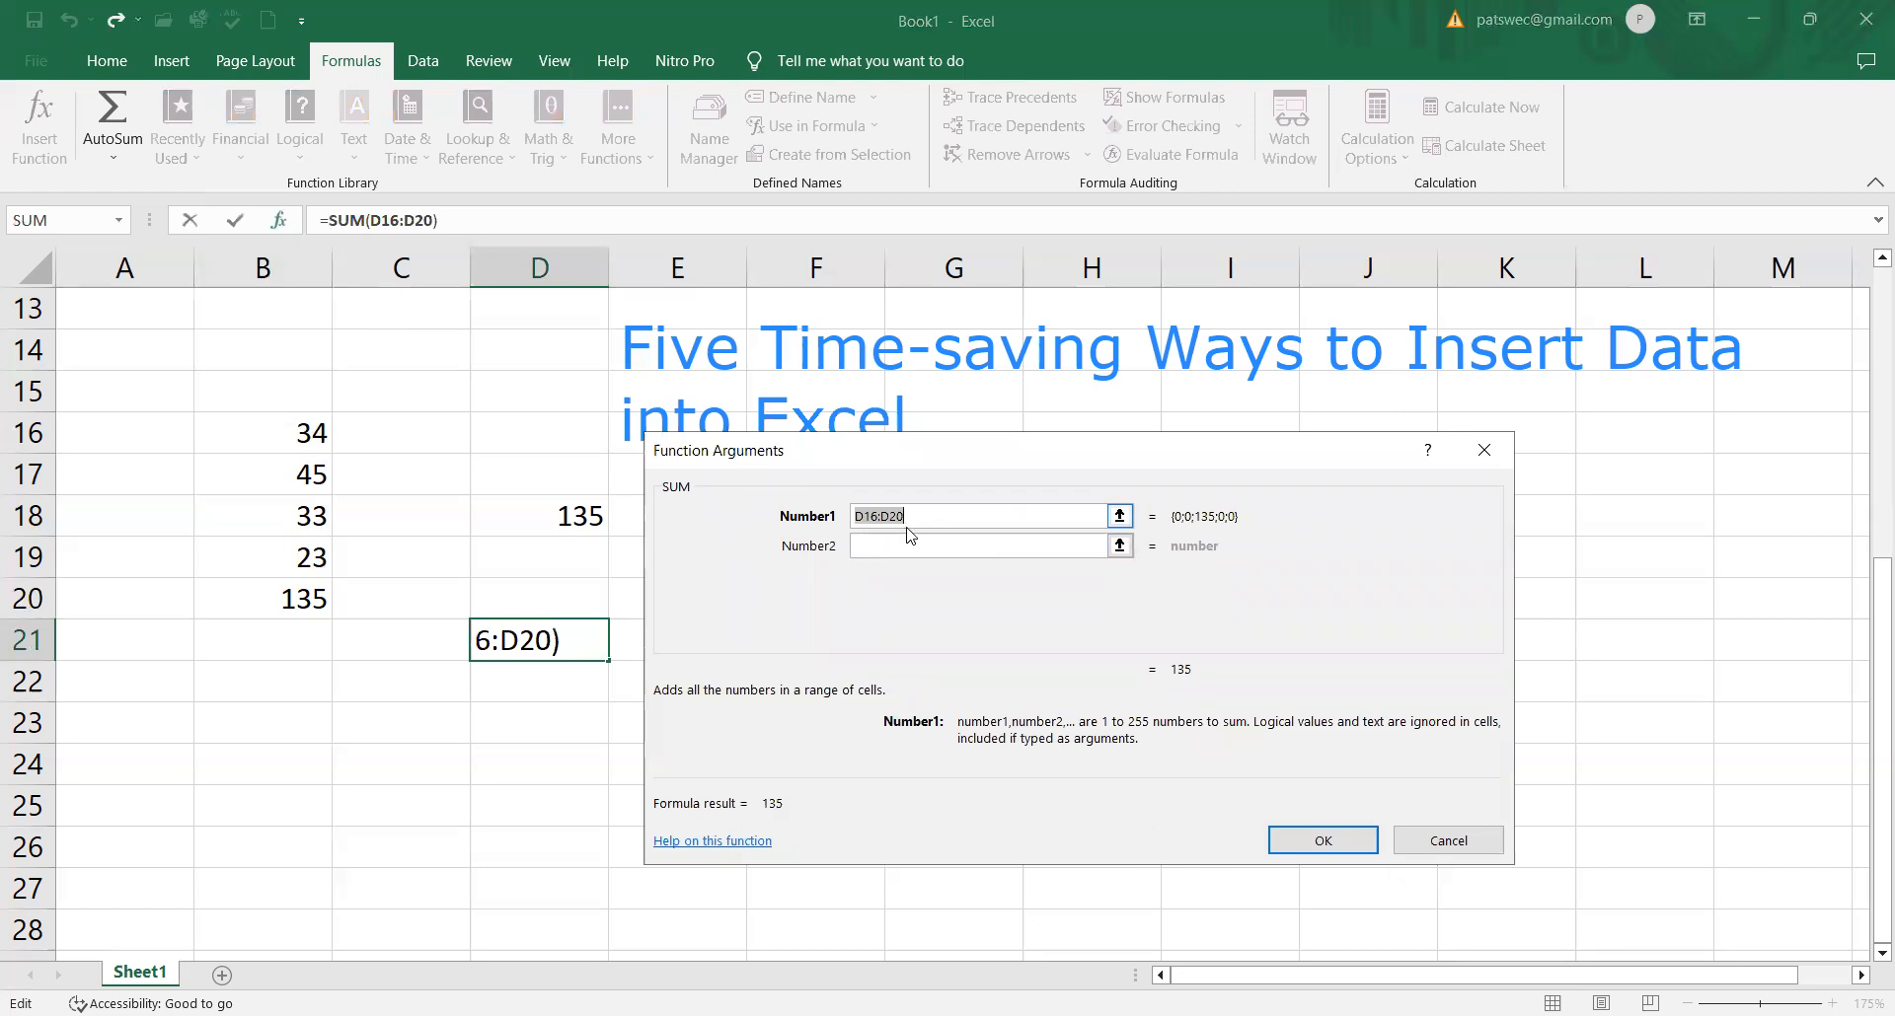
# Step: Set the SUM function's four arguments in D21 to B16, B17, B18 and B19, and apply the function
pyautogui.write('B')
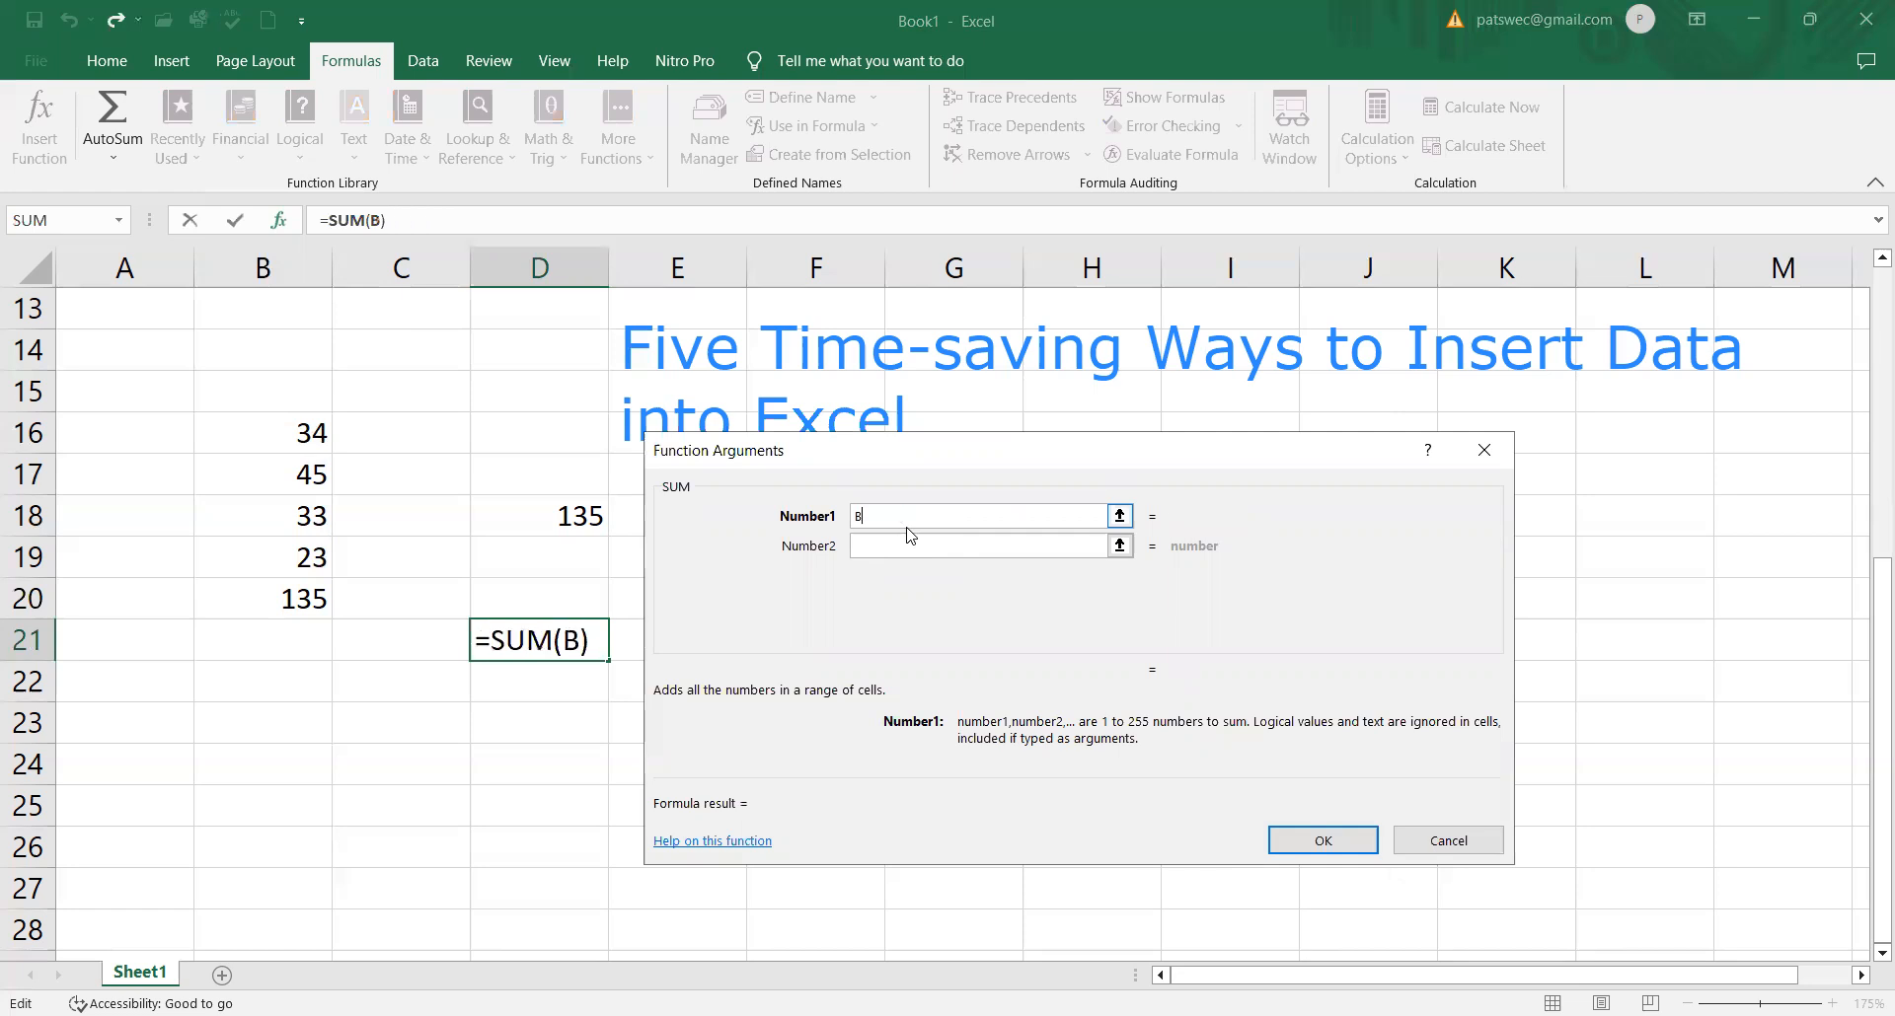
pyautogui.write('16')
pyautogui.click(894, 546)
pyautogui.write('B17')
pyautogui.click(894, 581)
pyautogui.write('B1')
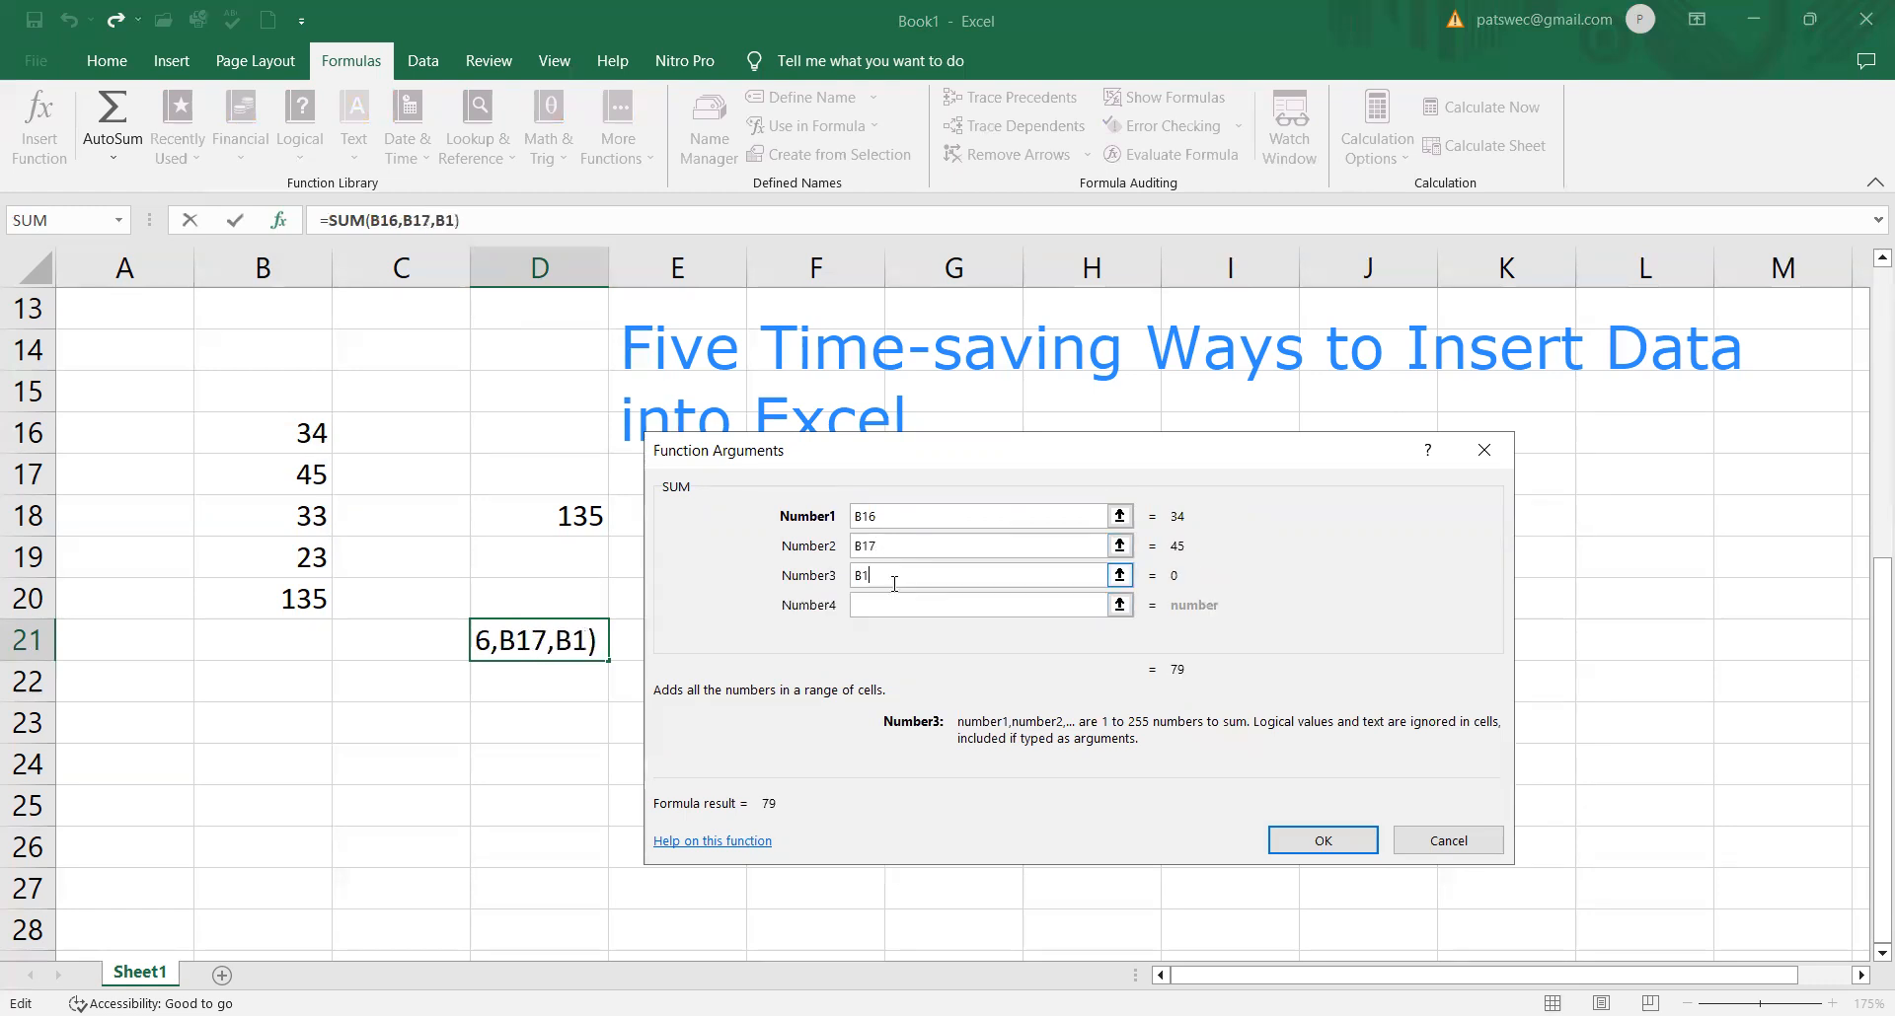
pyautogui.write('8')
pyautogui.click(892, 606)
pyautogui.write('B19')
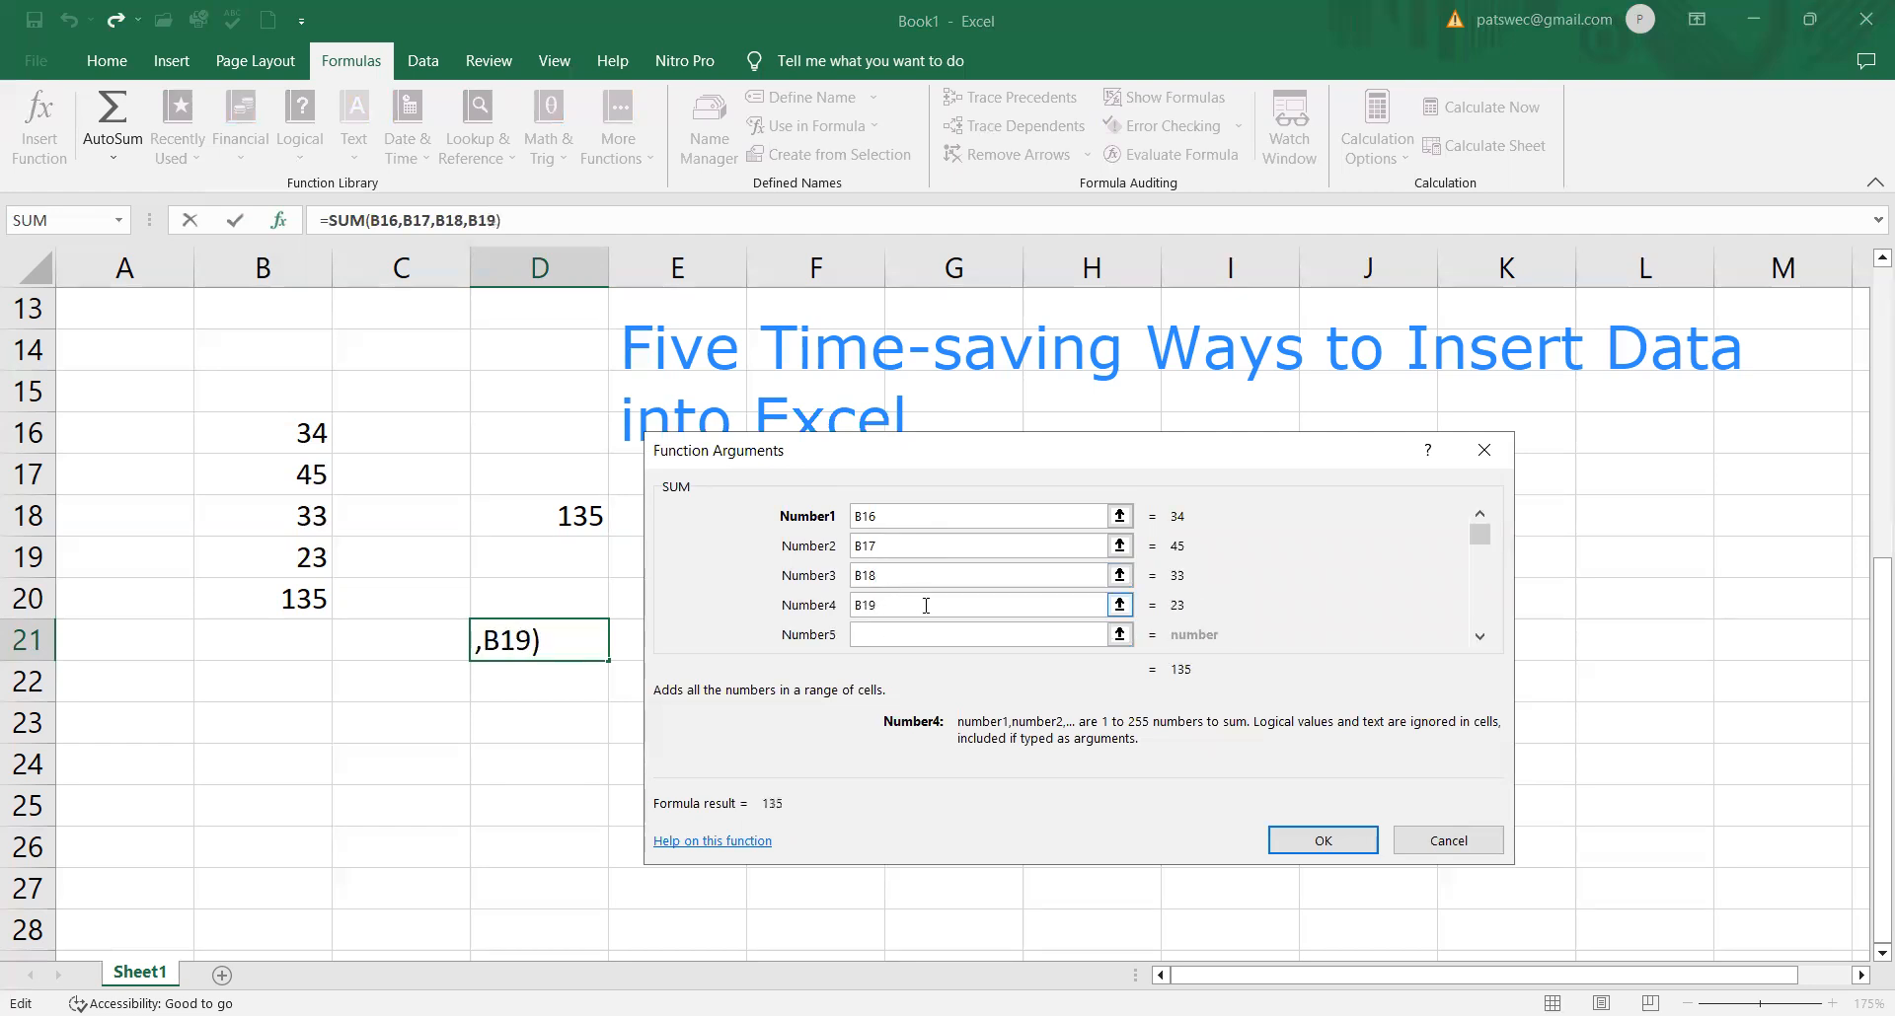
pyautogui.click(1310, 839)
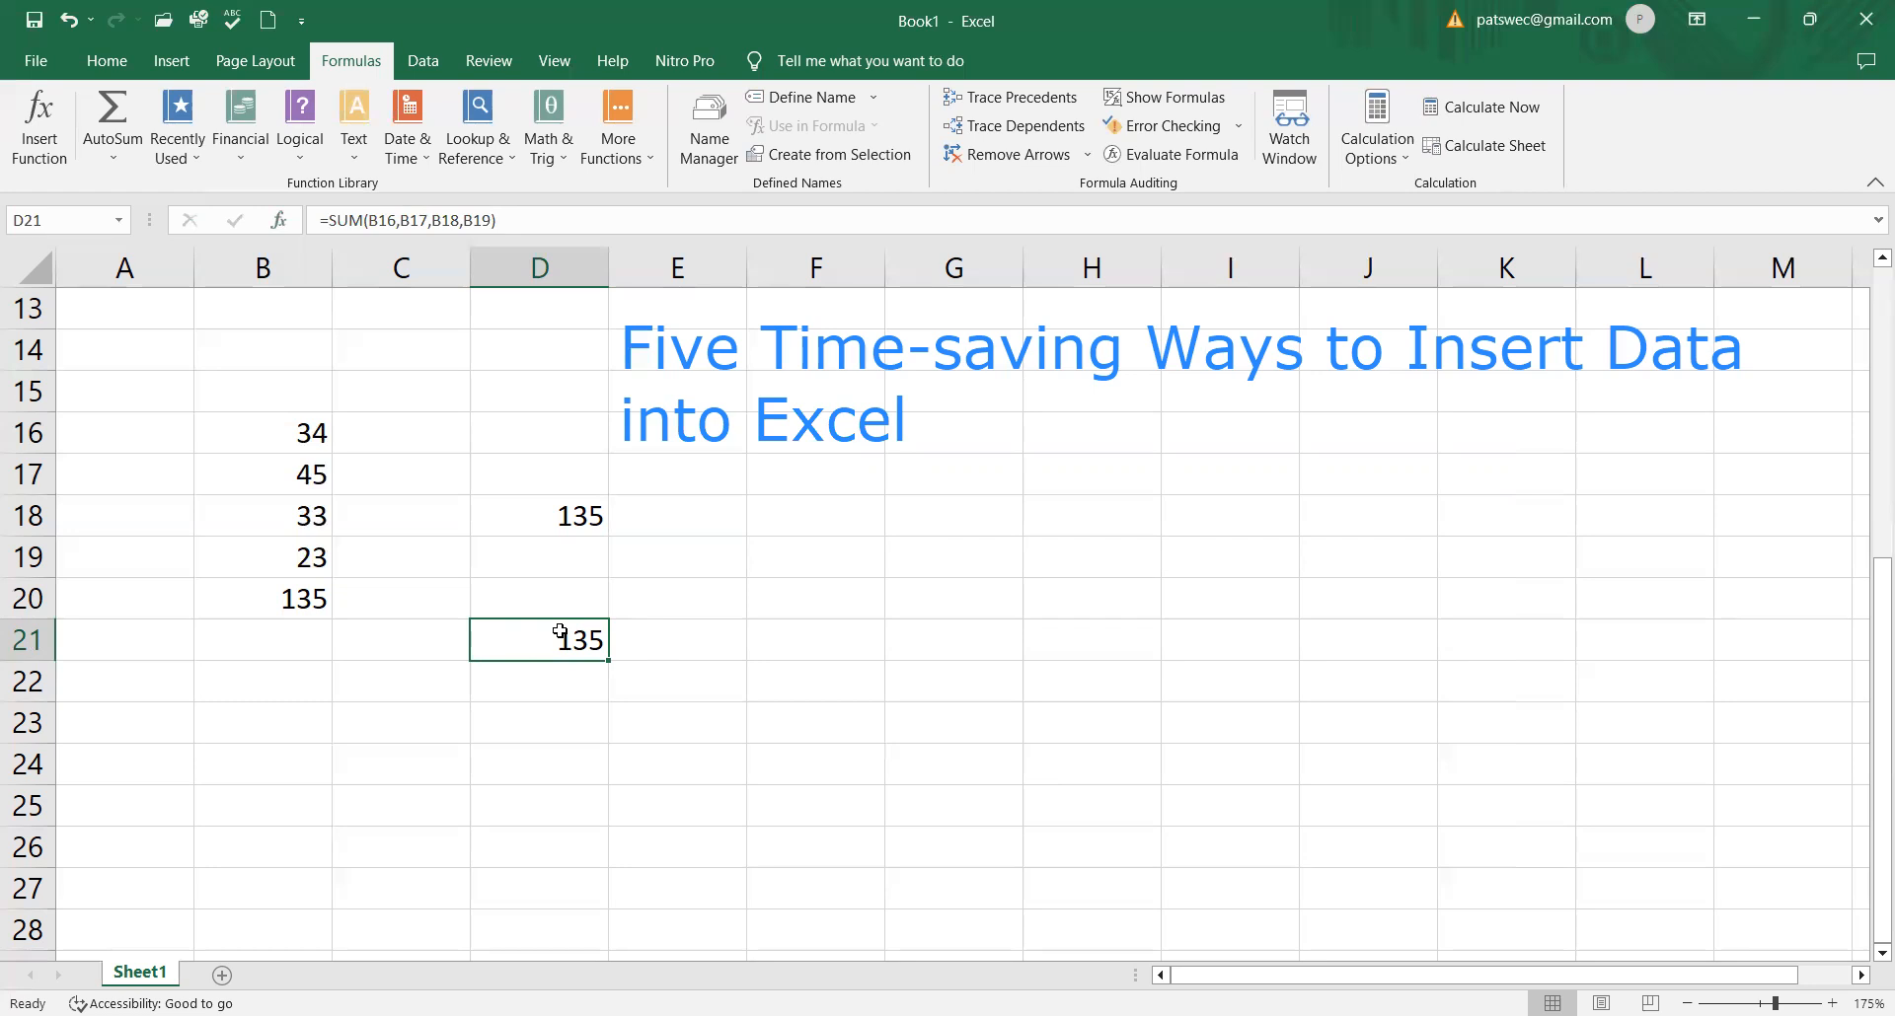
# Step: Insert the recently used SUM function into cell E22, with B16 as its first argument
pyautogui.click(670, 688)
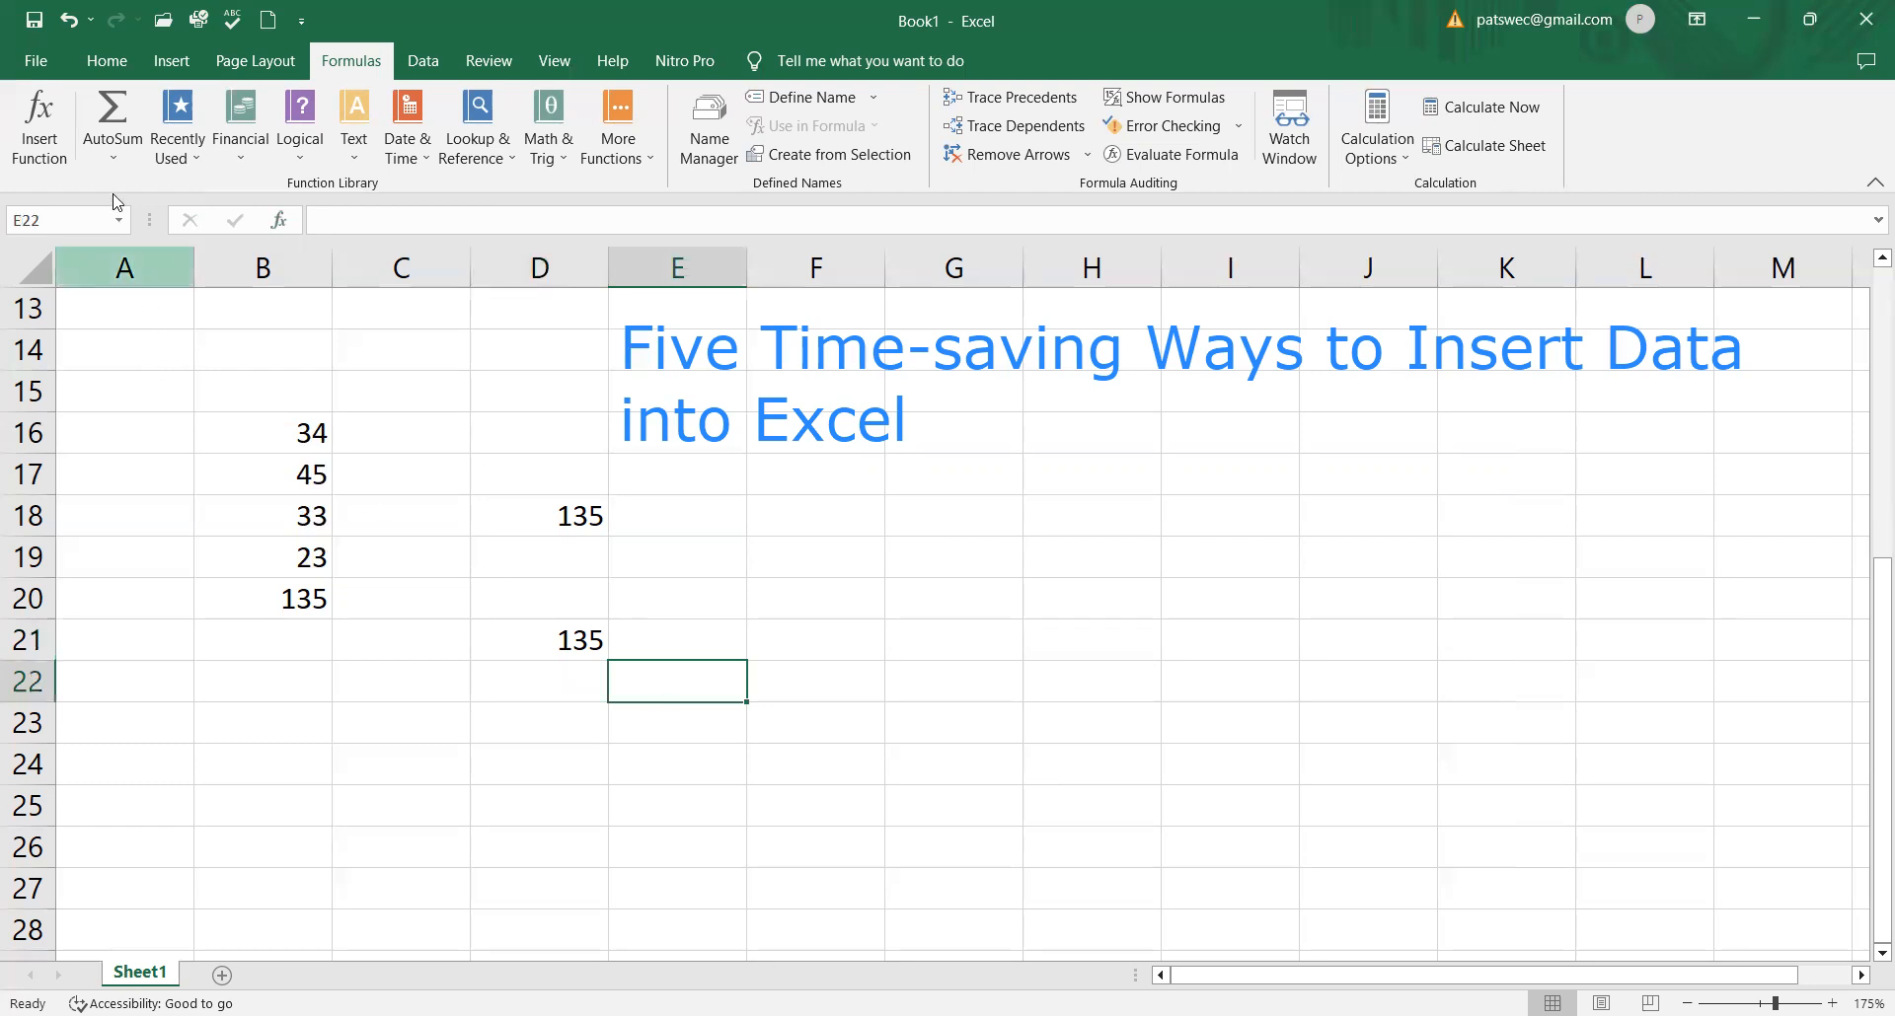
pyautogui.click(198, 165)
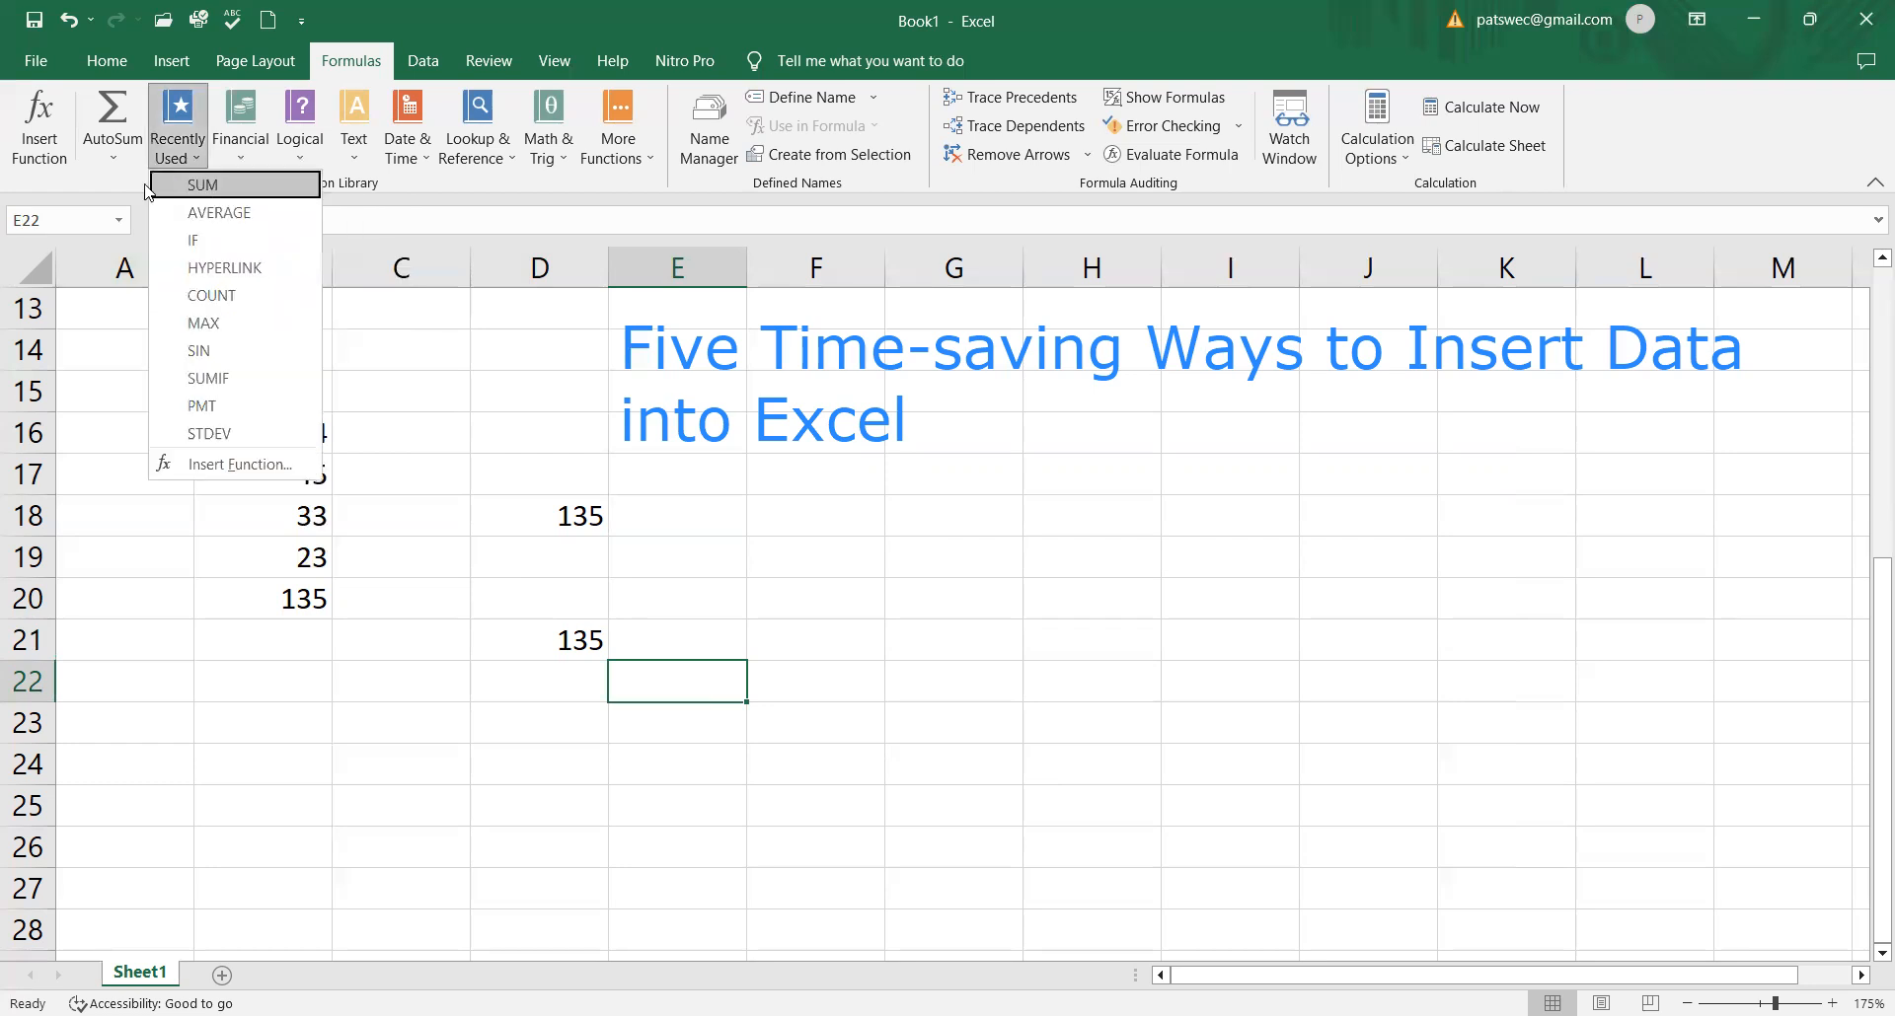
pyautogui.click(219, 189)
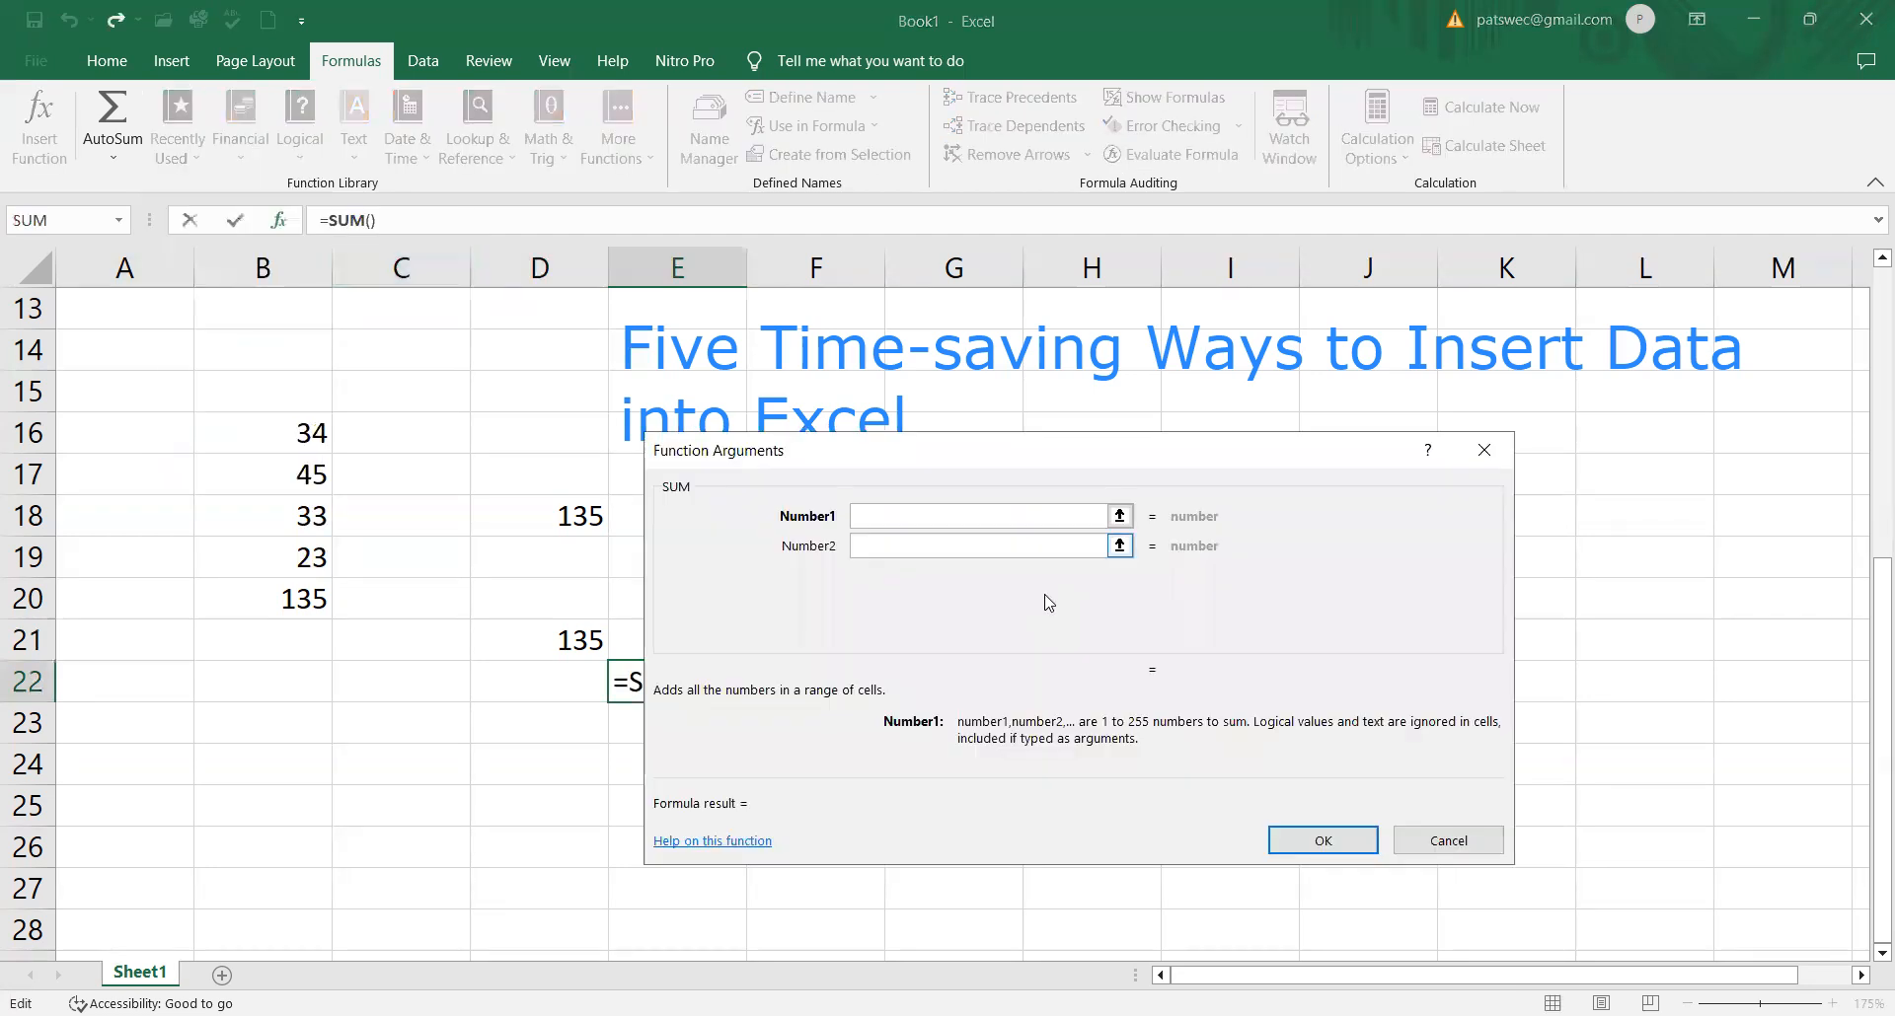
pyautogui.write('B')
pyautogui.write('16')
# Step: Set the second argument of E22's SUM function to B17
pyautogui.click(930, 550)
pyautogui.write('1')
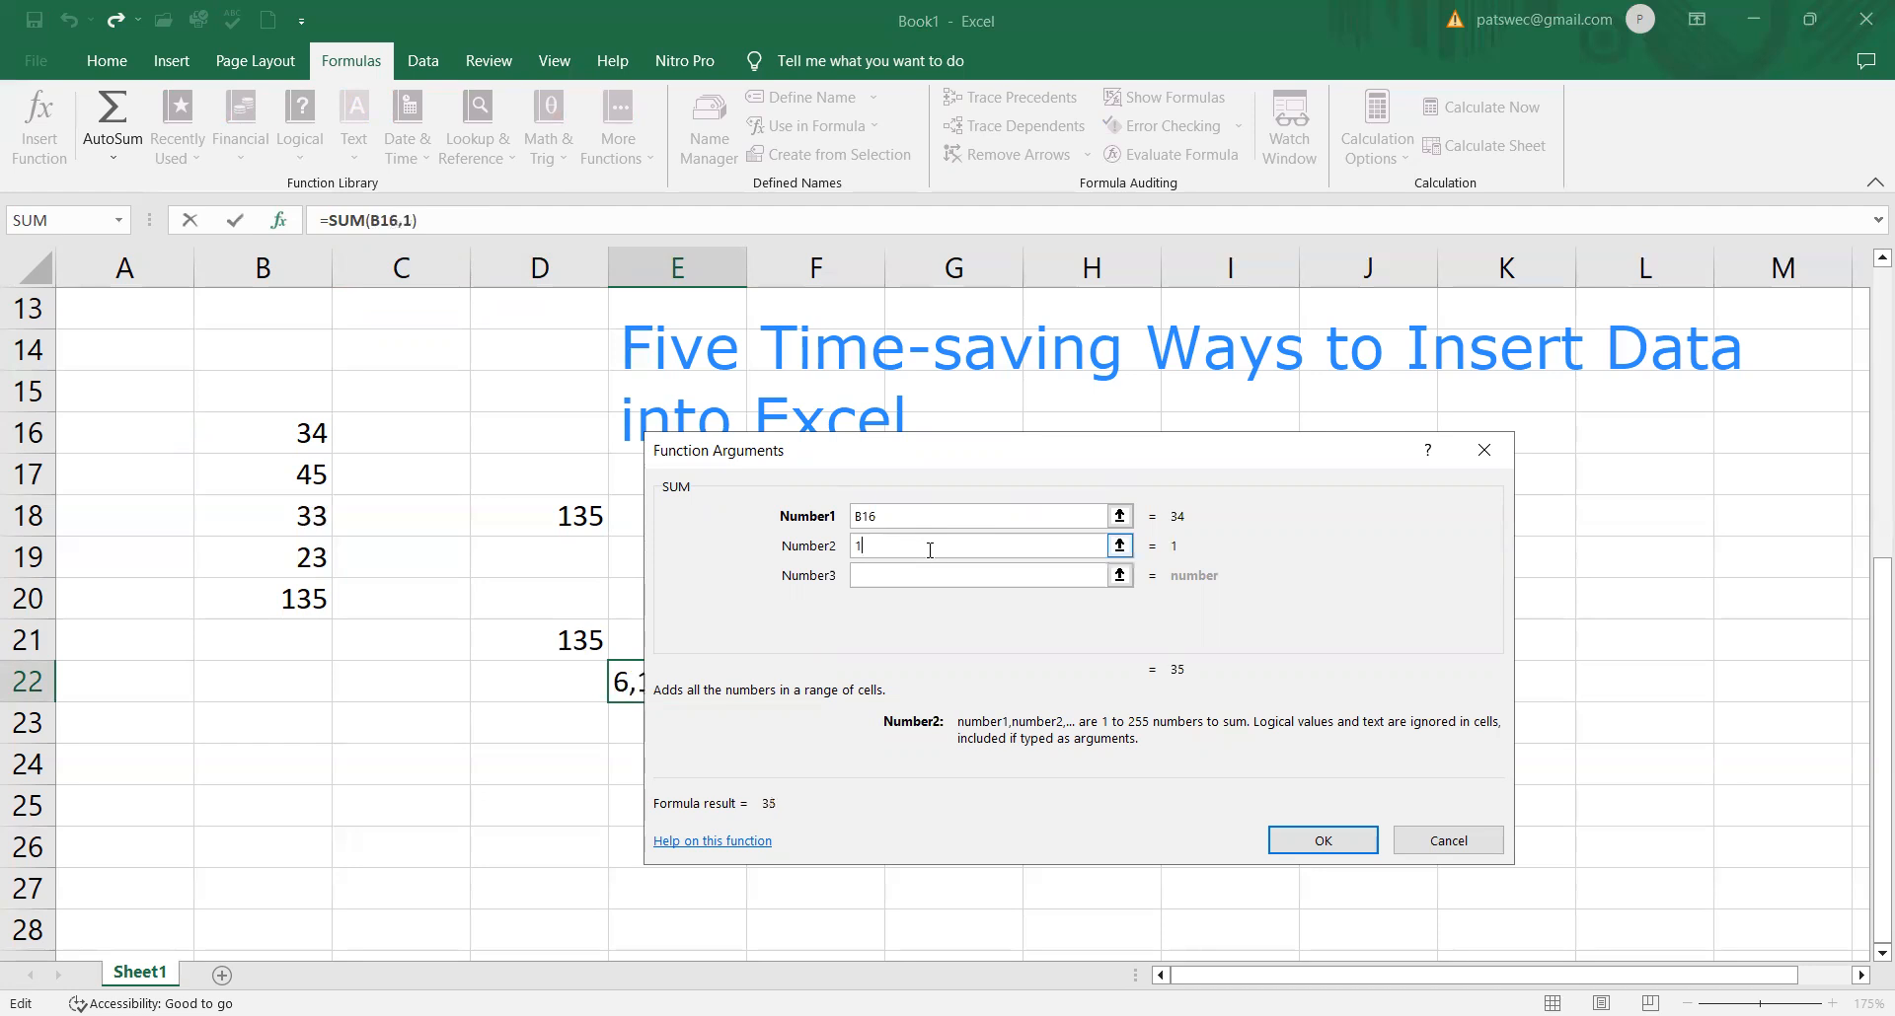
pyautogui.write('B17')
pyautogui.press('Tab')
pyautogui.press('BackSpace')
pyautogui.press('BackSpace')
pyautogui.press('BackSpace')
pyautogui.press('BackSpace')
pyautogui.write('B17')
# Step: Set the third and fourth arguments of E22's SUM function to B18 and B19, and apply the function
pyautogui.click(912, 573)
pyautogui.write('B18')
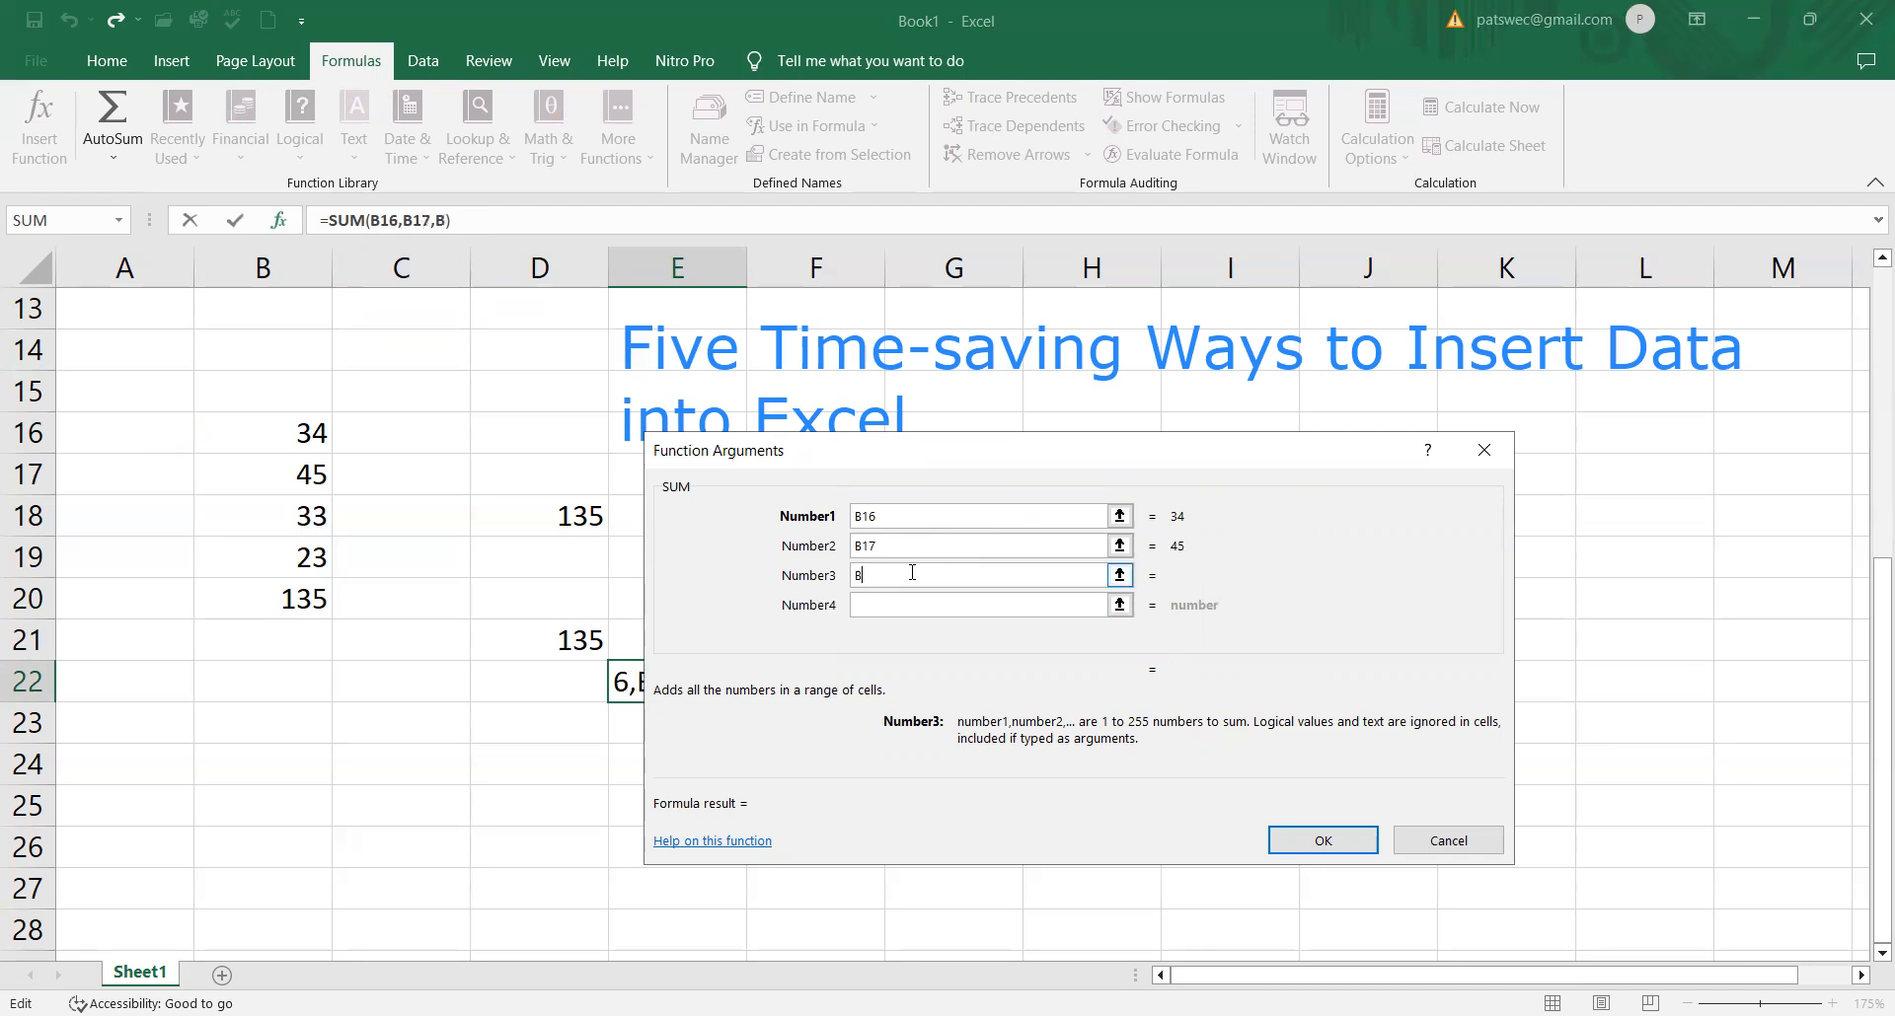
pyautogui.click(907, 607)
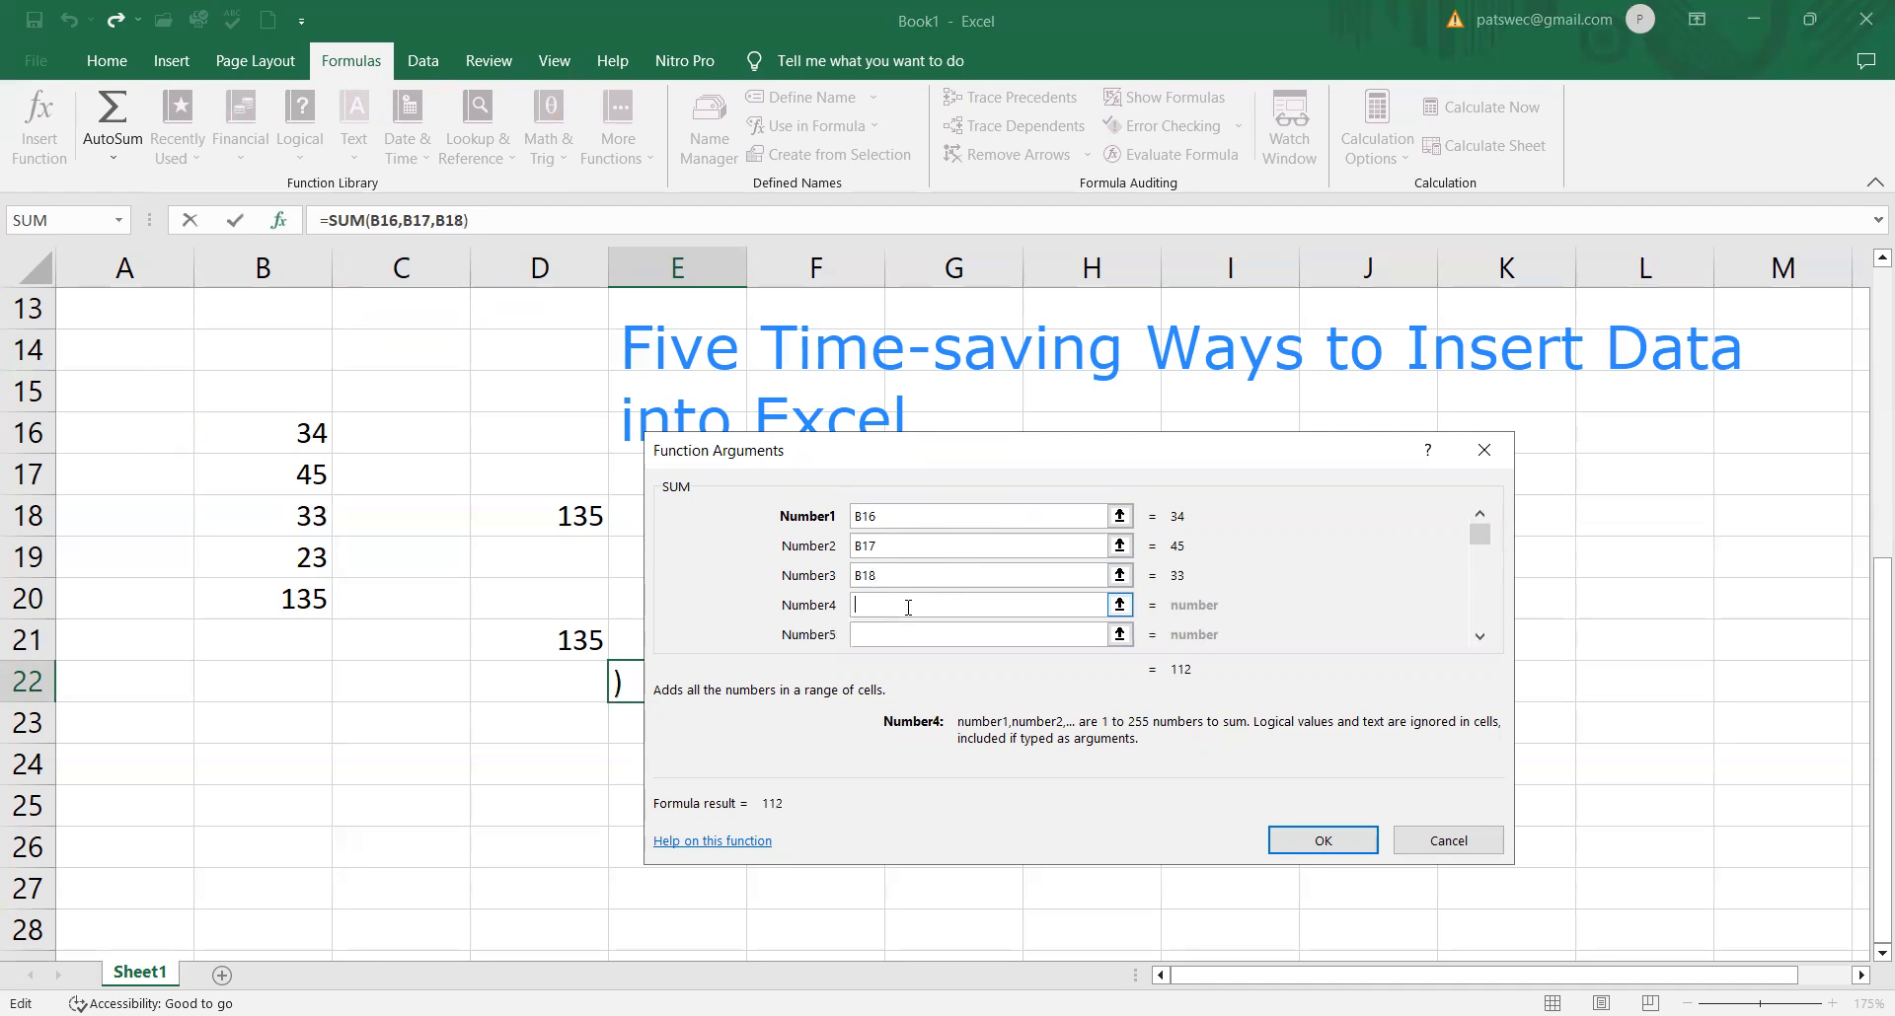
pyautogui.write('B19')
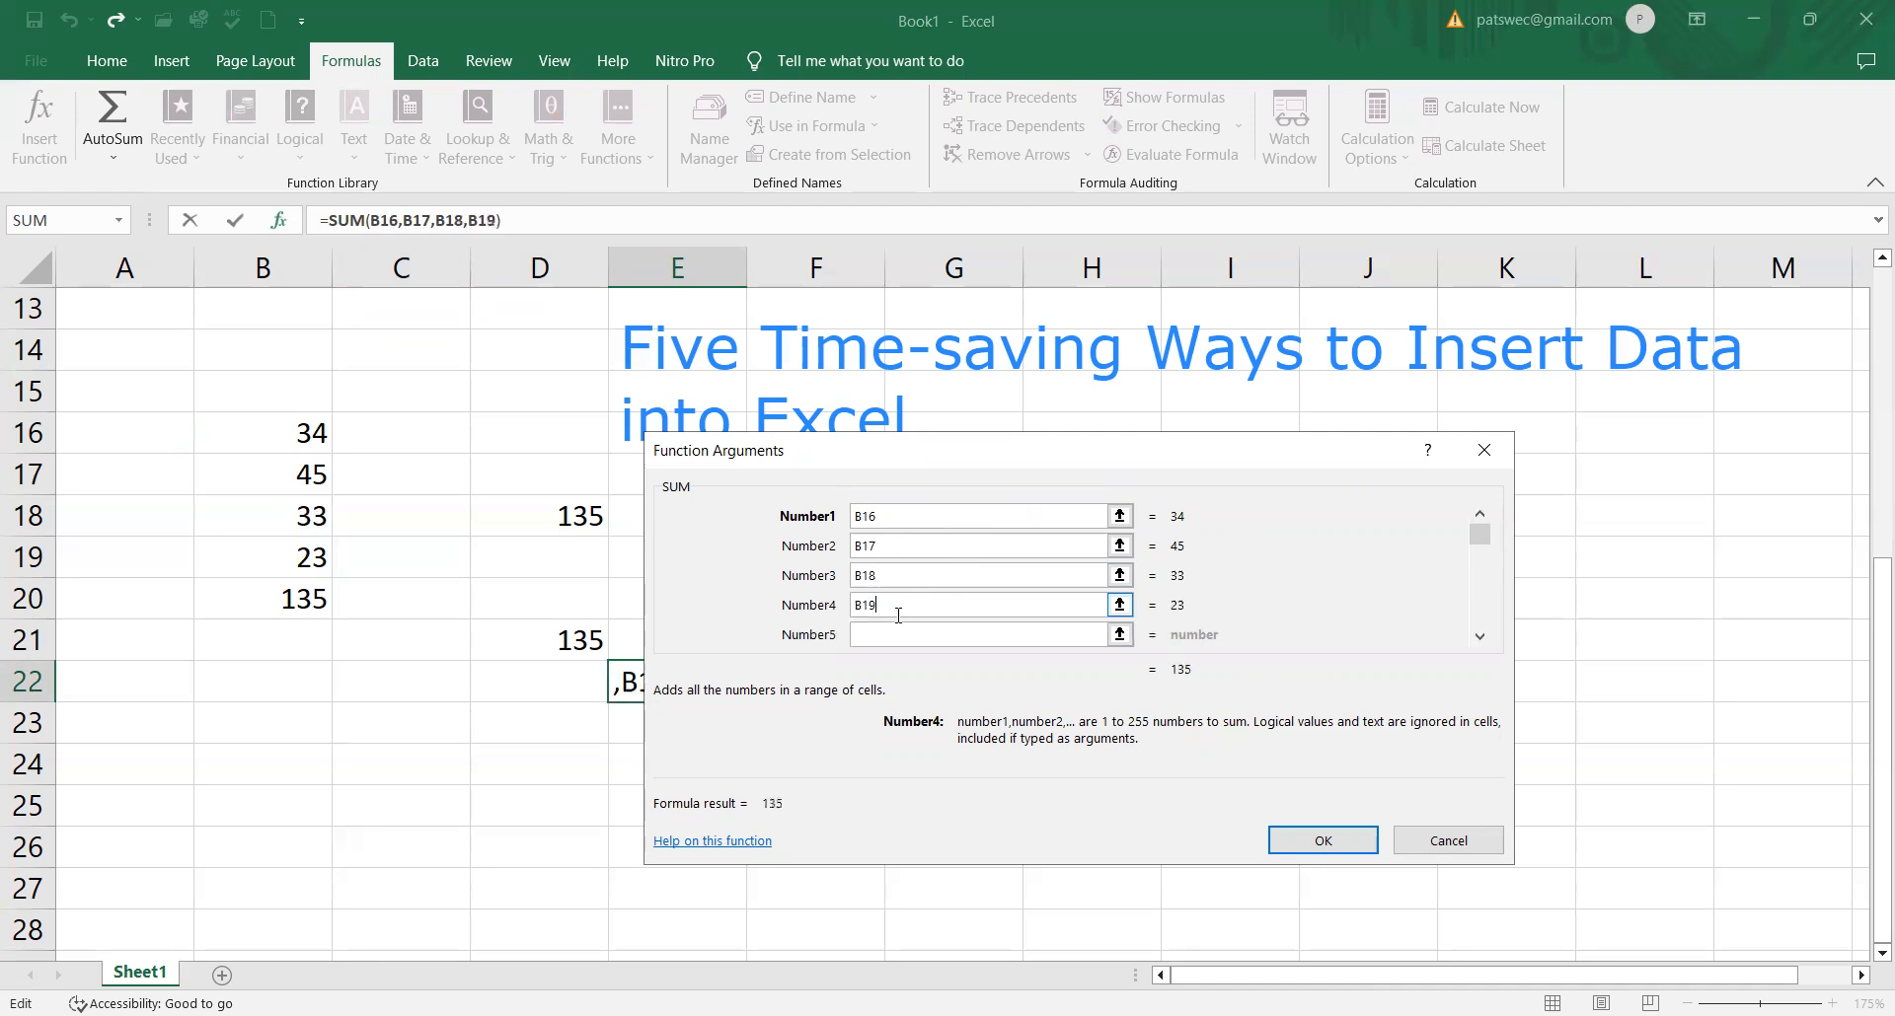
pyautogui.click(1307, 829)
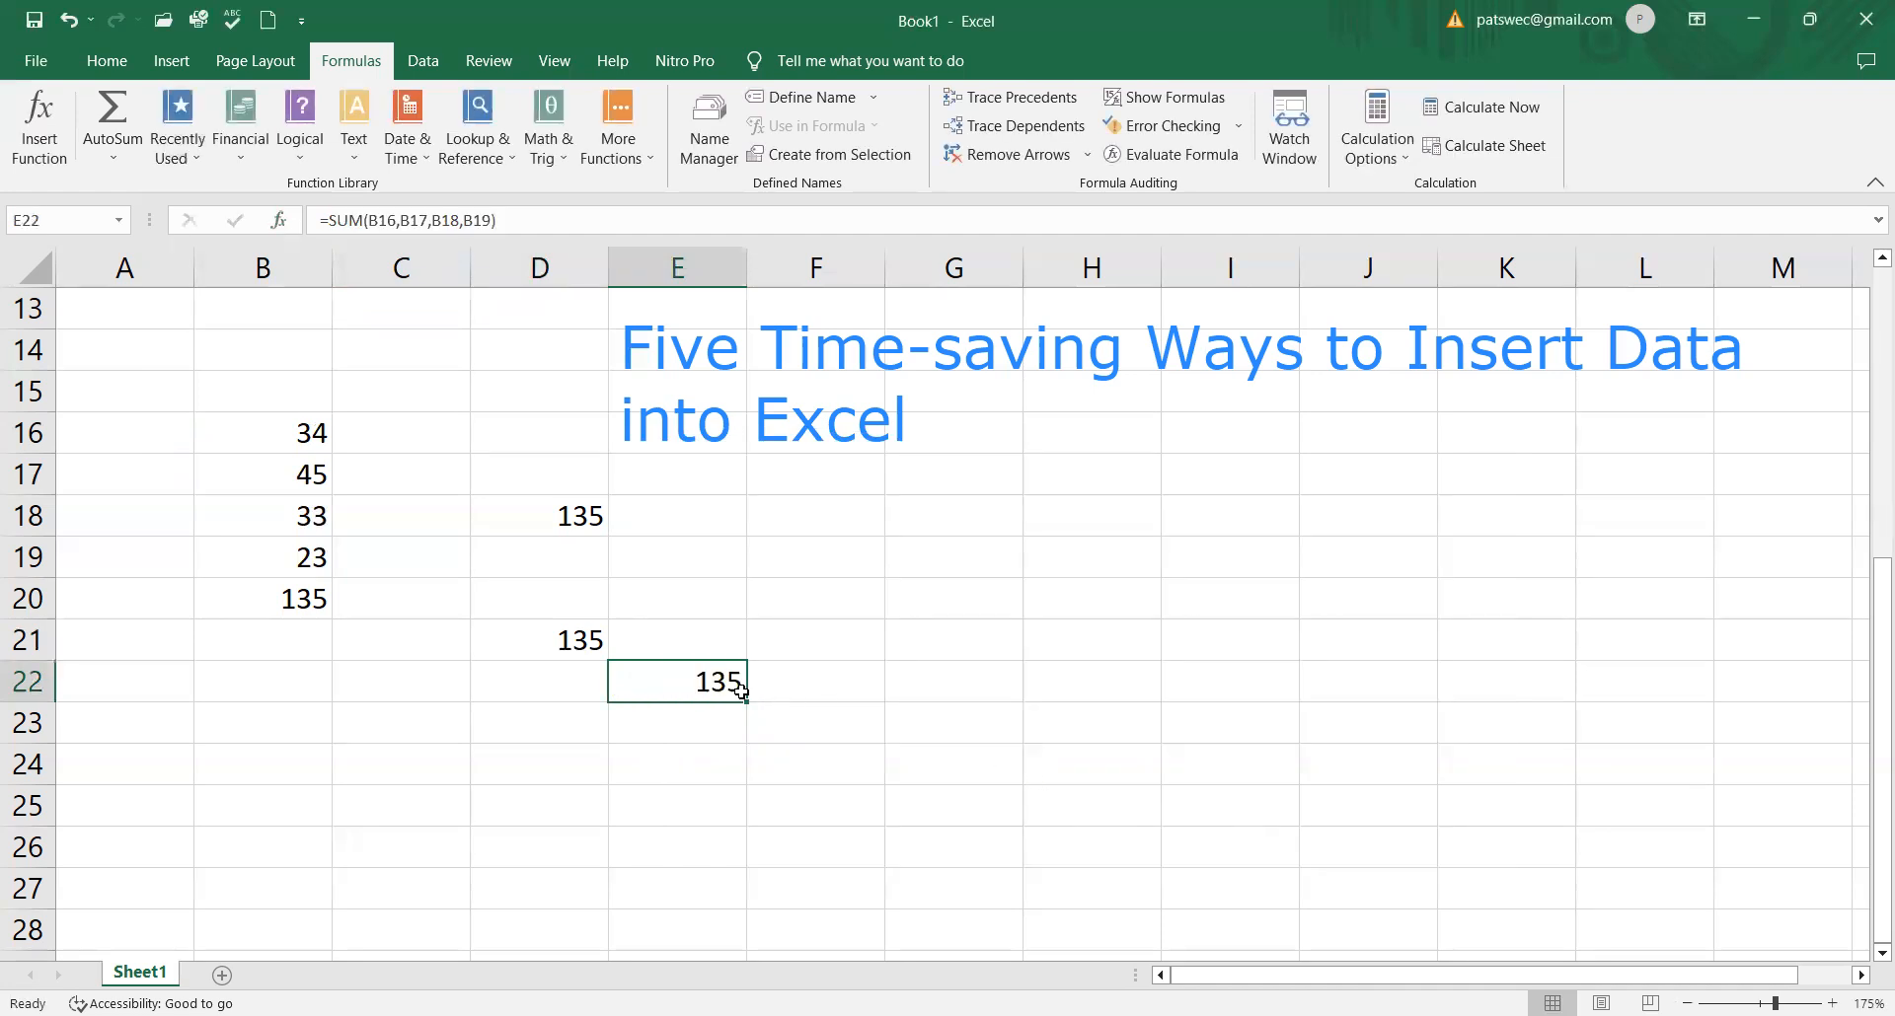